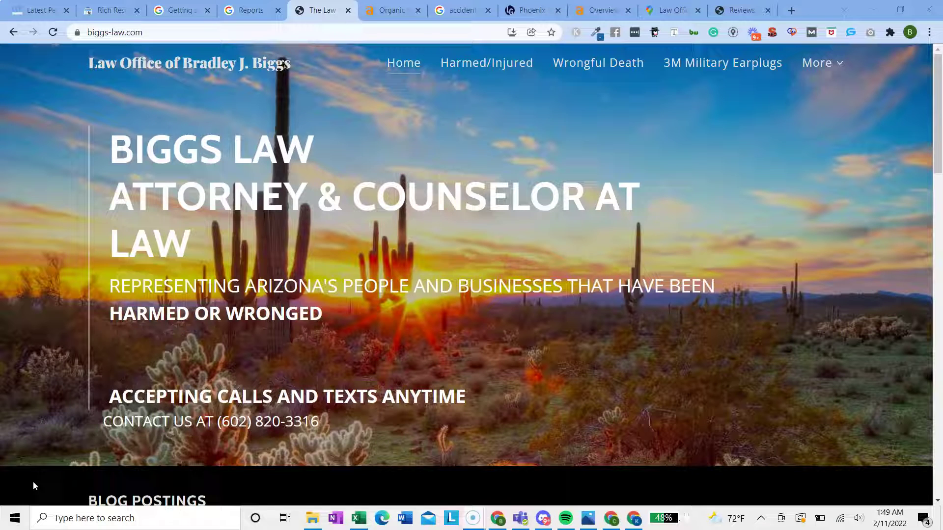
Scroll through the firm's site and open its Harmed/Injured practice page.
scroll(488, 444, down, 20)
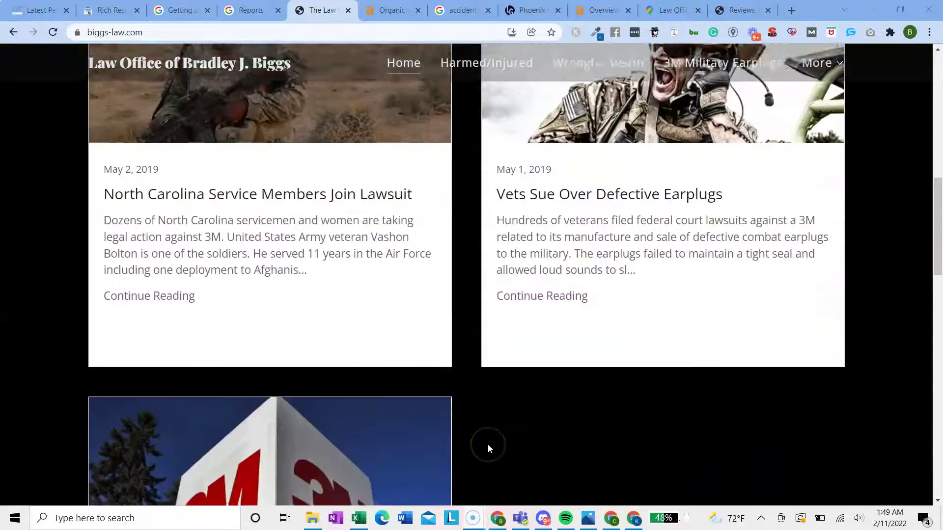
scroll(488, 446, down, 8)
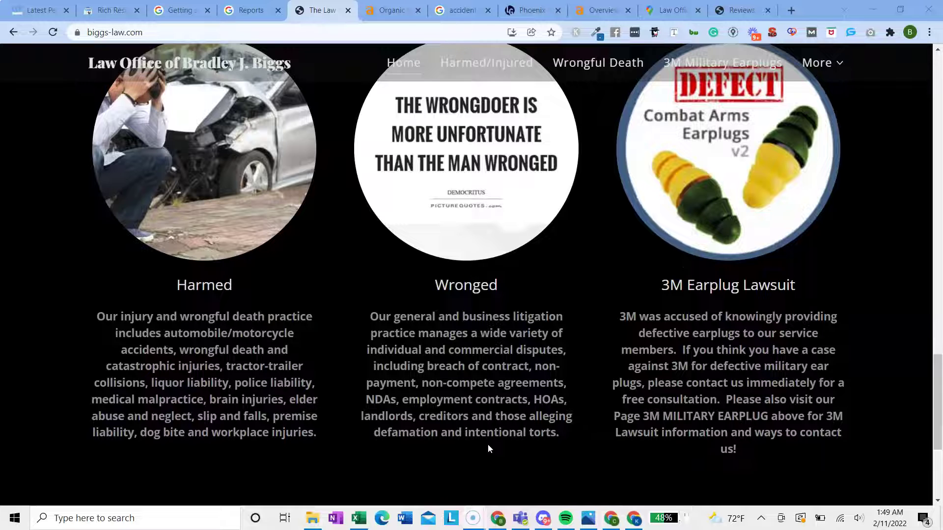
scroll(488, 449, down, 4)
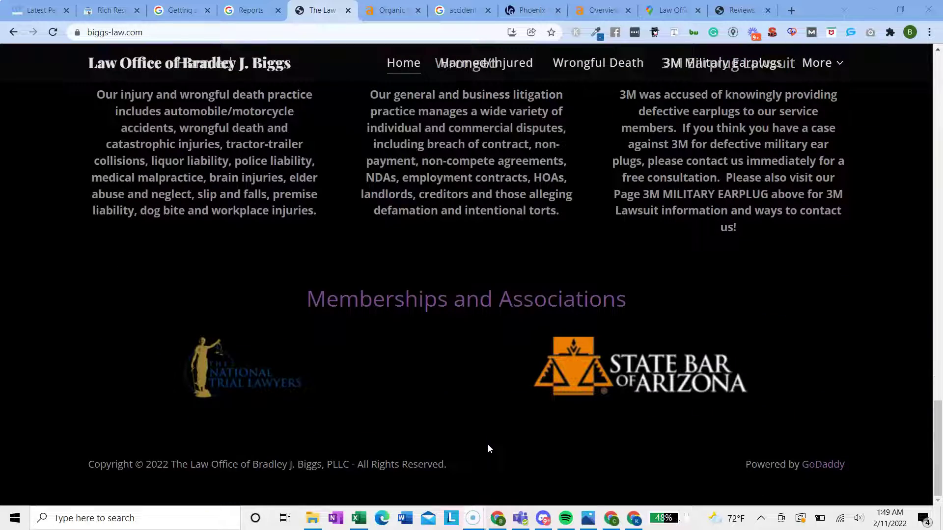
scroll(488, 449, up, 20)
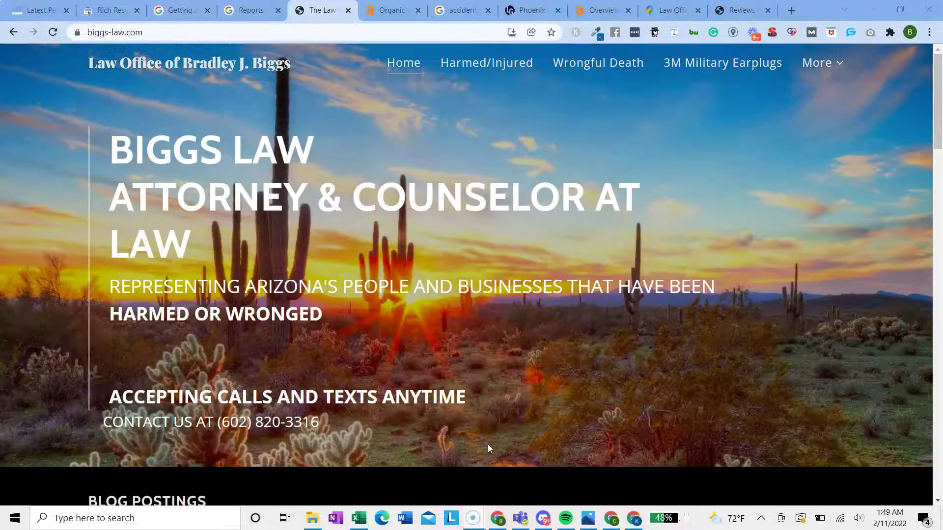
click(481, 56)
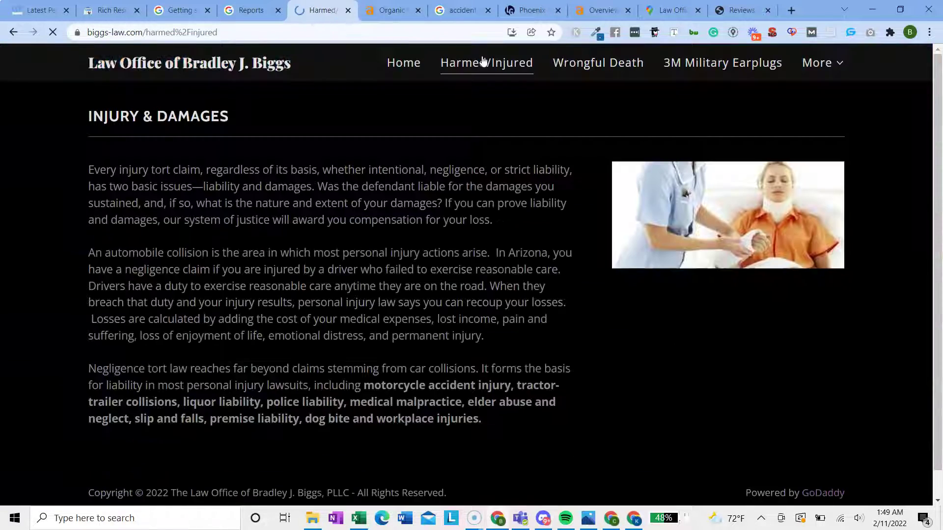
scroll(562, 217, down, 1)
scroll(562, 217, up, 1)
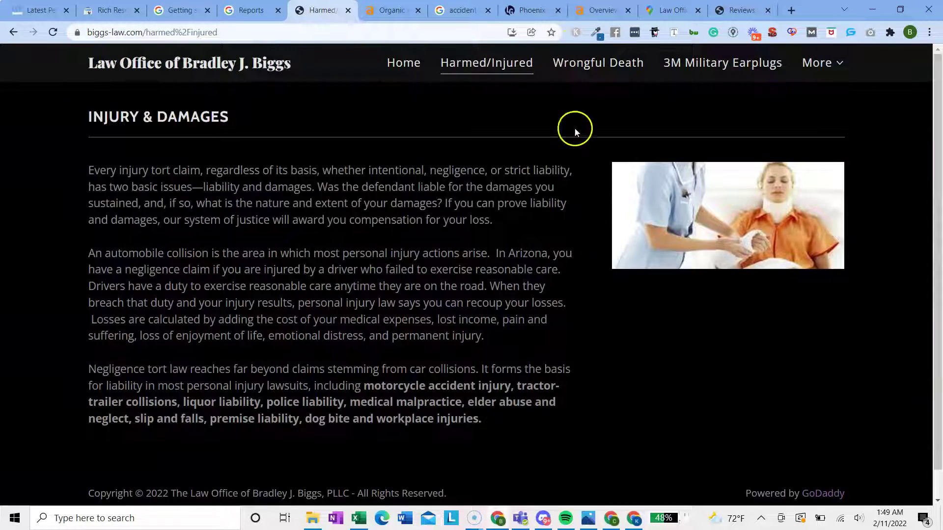
View the Wrongful Death and 3M Military Earplugs pages, then go back to the firm's home page.
click(597, 58)
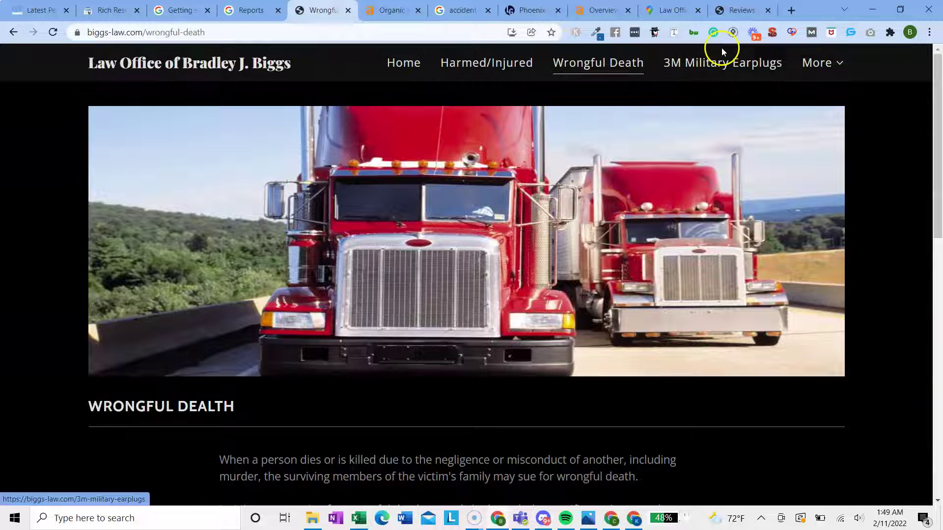
click(720, 63)
scroll(678, 194, down, 10)
scroll(679, 197, down, 8)
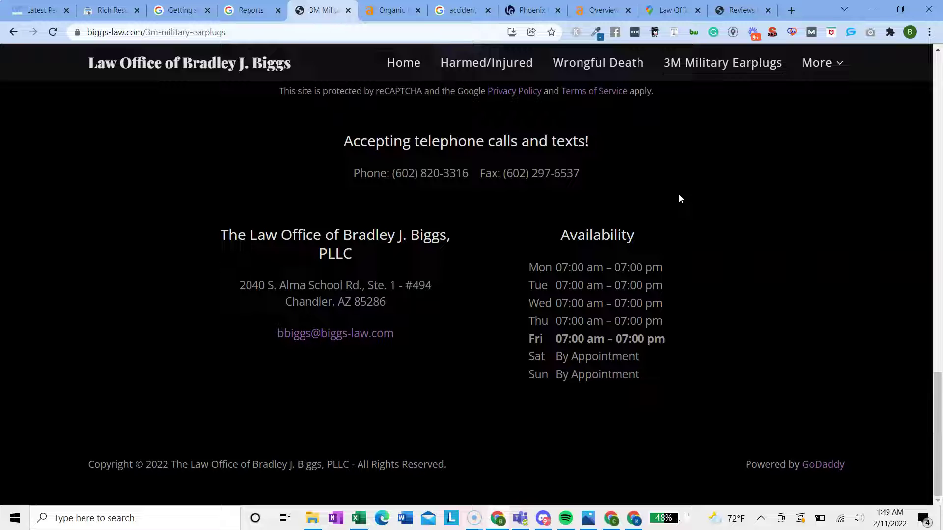
click(402, 71)
scroll(427, 106, down, 15)
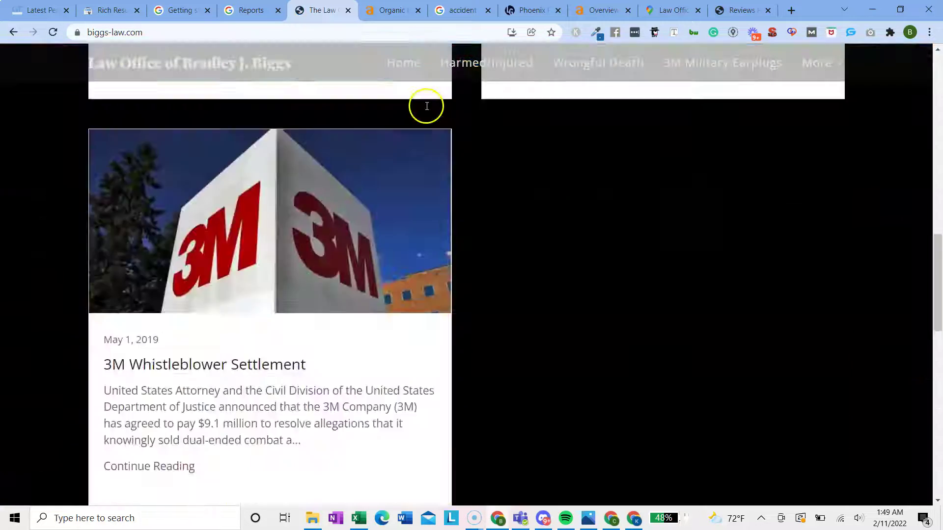
scroll(427, 106, up, 15)
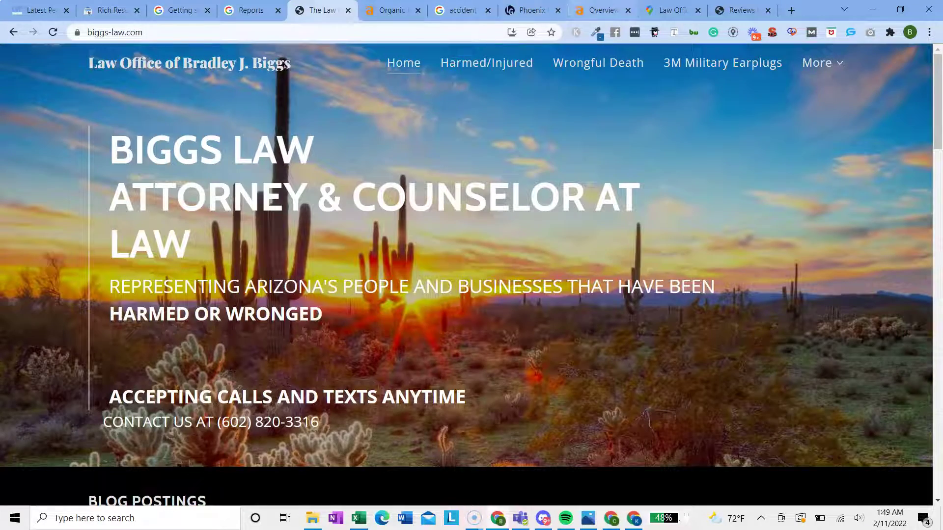
Switch to the competitor's Lamber Goodnow site and scroll through its home page.
click(532, 10)
mouse_move(533, 94)
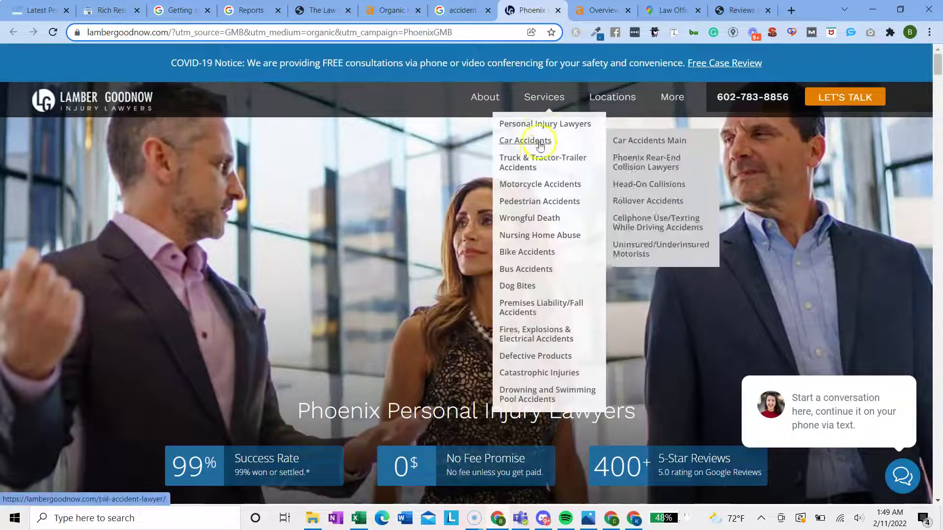
scroll(423, 173, down, 20)
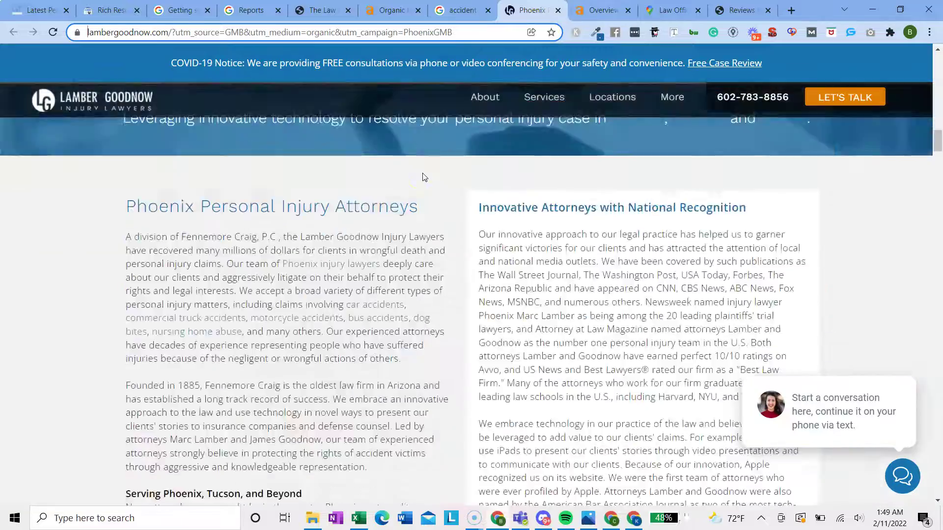
scroll(423, 173, down, 20)
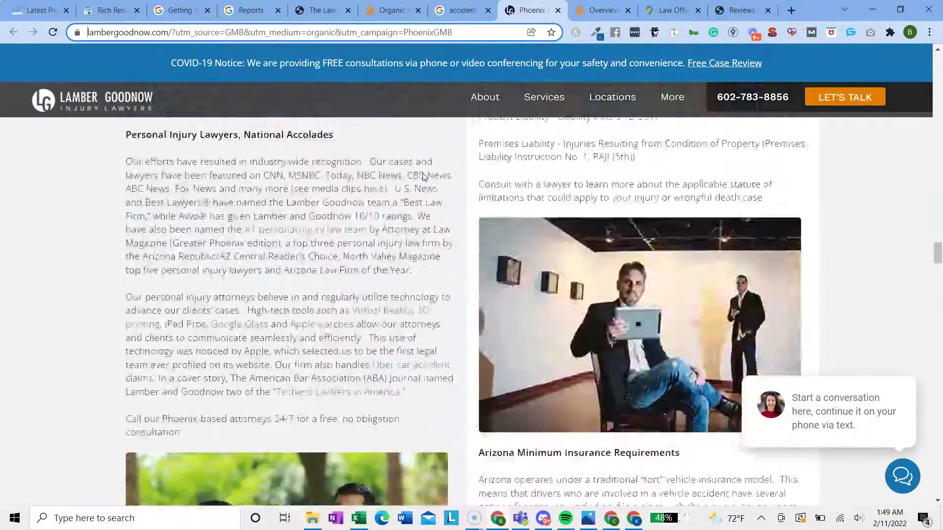
scroll(422, 173, down, 15)
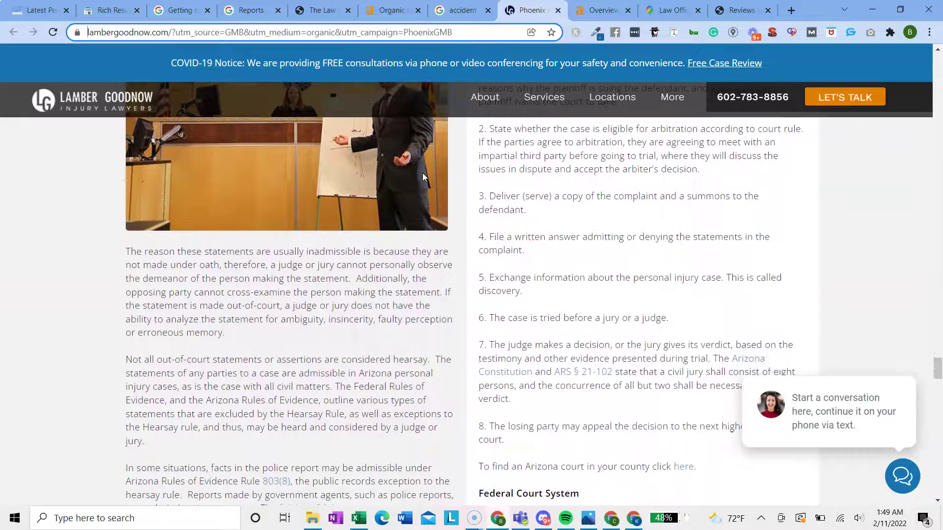
scroll(422, 173, down, 12)
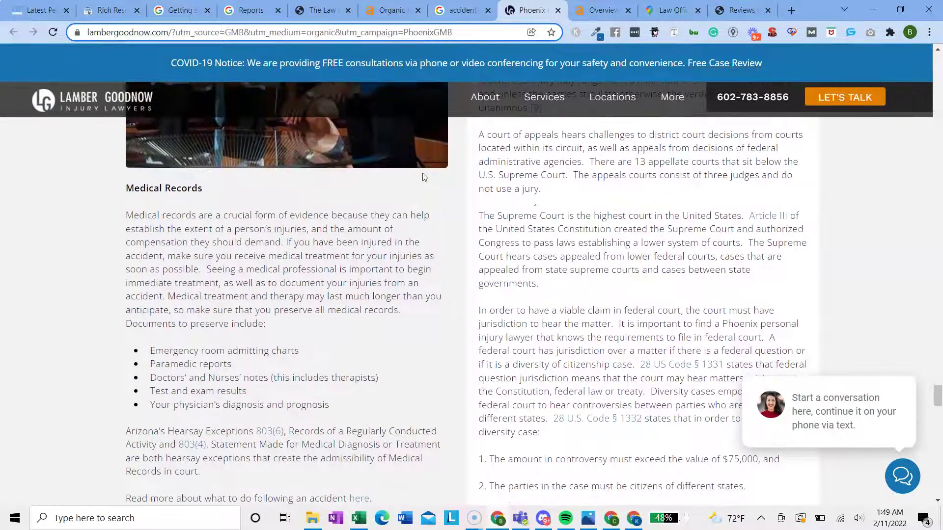
scroll(424, 177, down, 9)
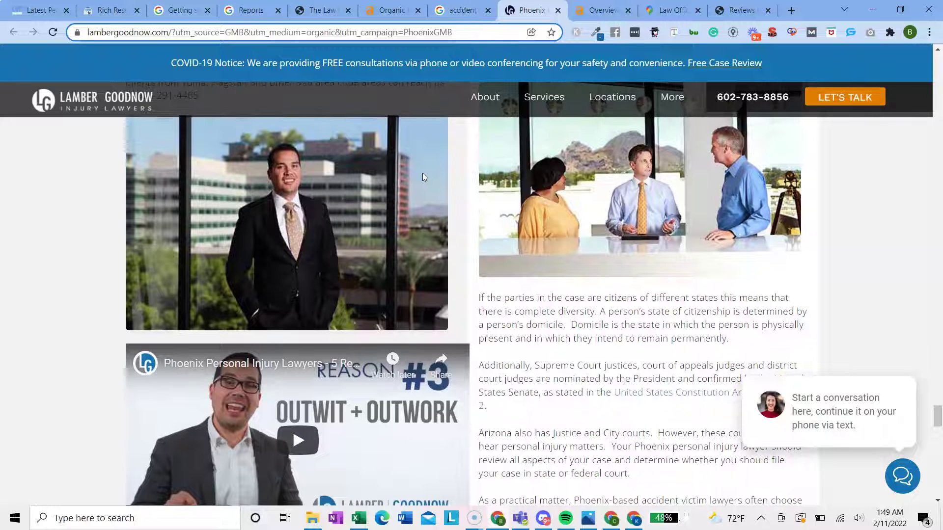
scroll(424, 177, down, 6)
Look through Lamber Goodnow's Services and Locations menus, then view its Ahrefs overview (DR 60, 29.8K backlinks).
click(702, 49)
mouse_move(606, 98)
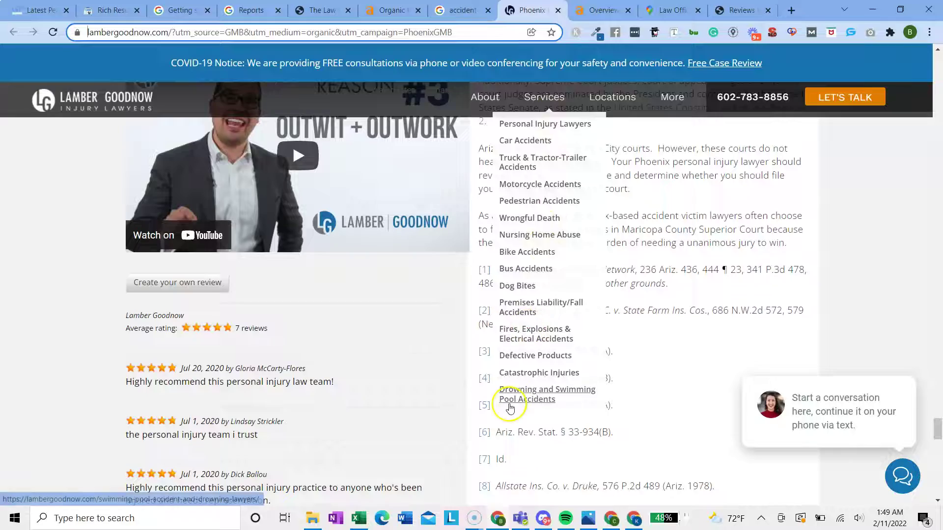
scroll(400, 343, down, 7)
scroll(404, 332, down, 6)
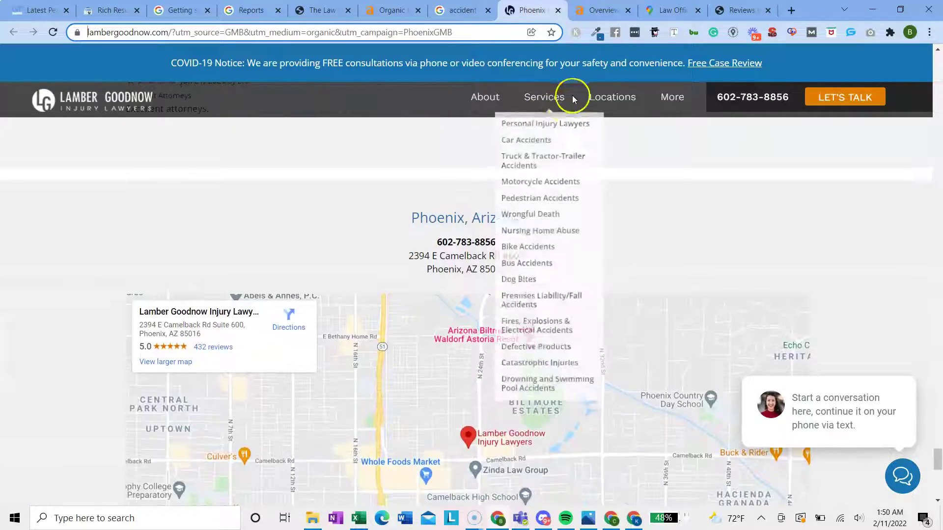
mouse_move(591, 113)
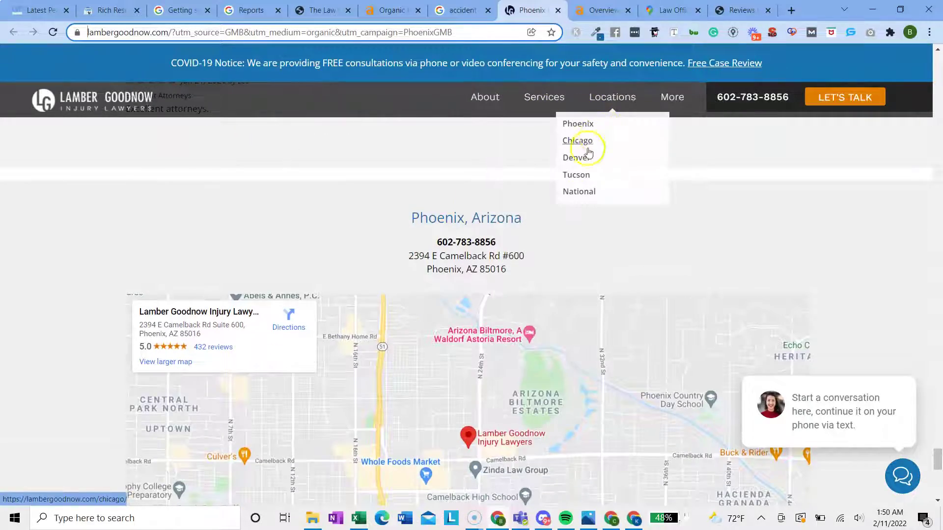
scroll(528, 271, up, 10)
scroll(528, 270, up, 10)
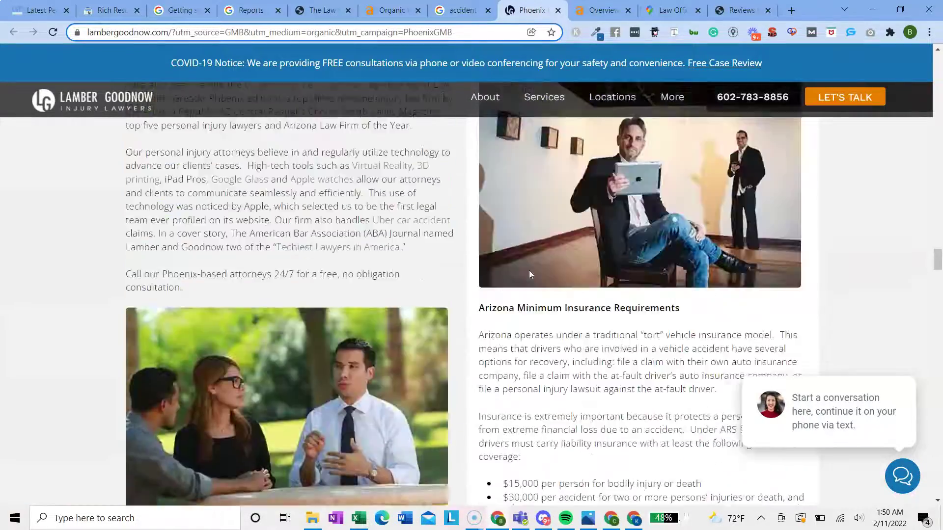
click(600, 10)
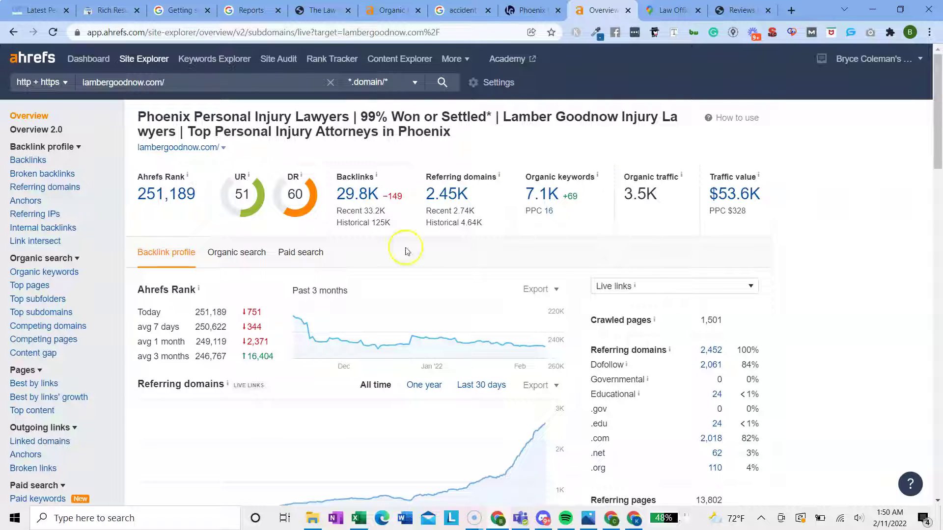
Check biggs-law.com's organic keywords report in Ahrefs, then return to the Biggs Law home page.
click(523, 11)
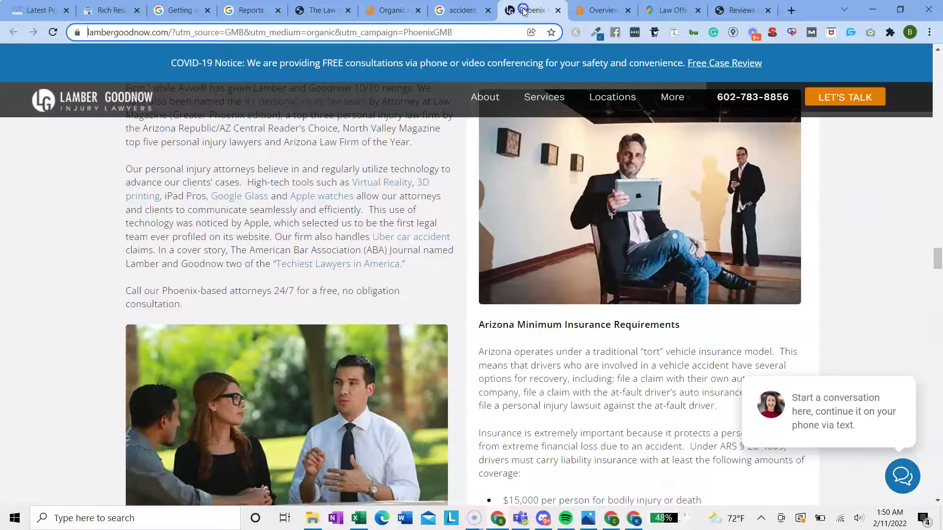
click(392, 10)
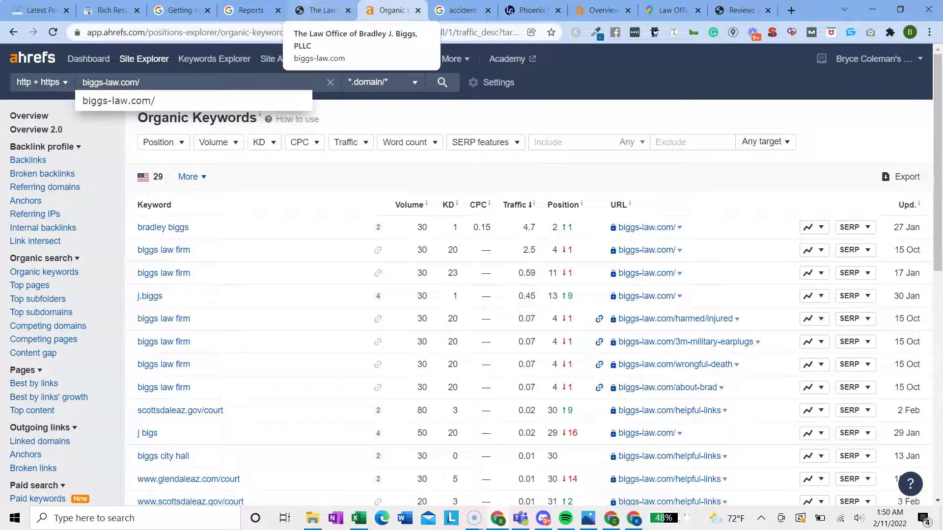
click(322, 10)
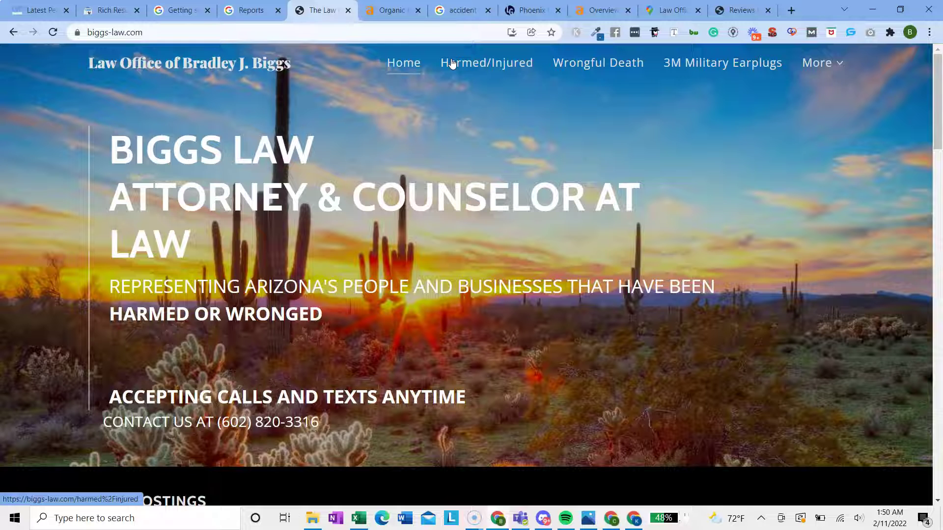
Filter lambergoodnow.com's organic keywords to those containing 'phoenix'.
click(598, 10)
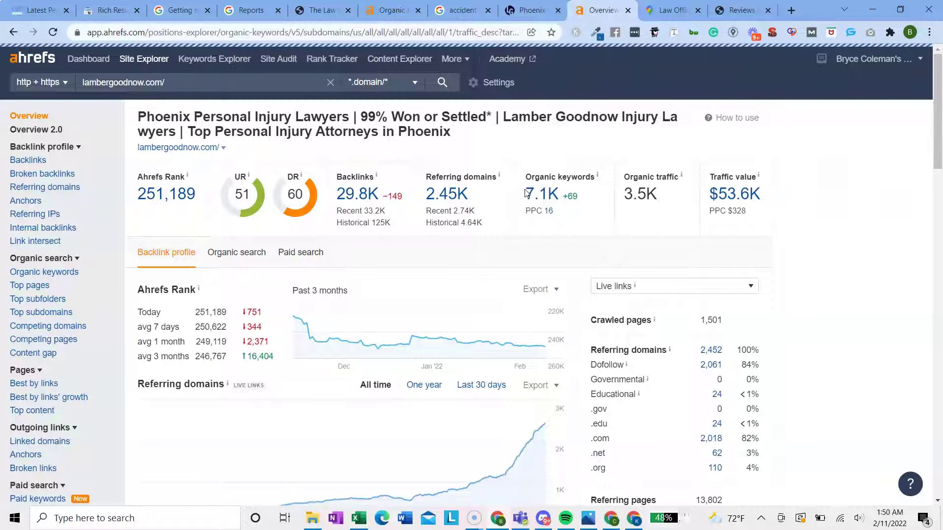
click(595, 140)
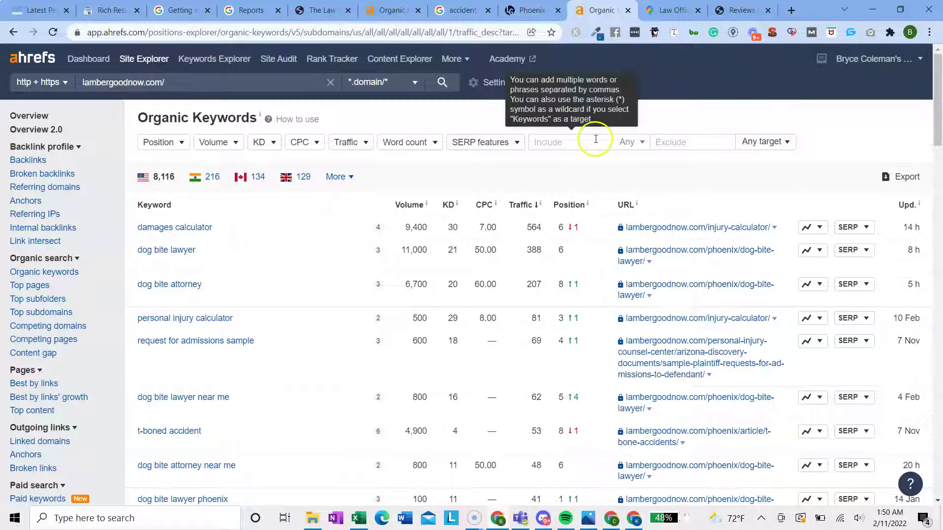
text(phoenix)
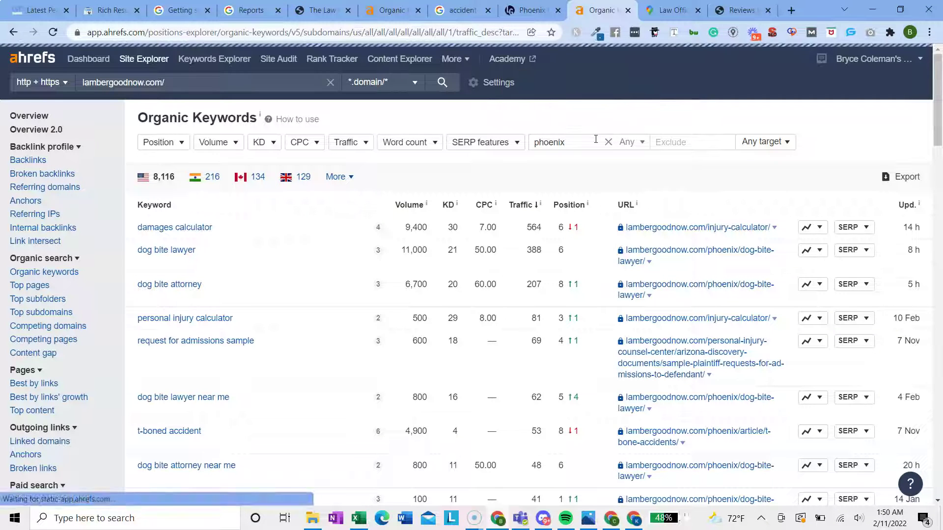
Scroll through the Biggs Law site, then compare it with the Lamber Goodnow site and its menus.
click(532, 10)
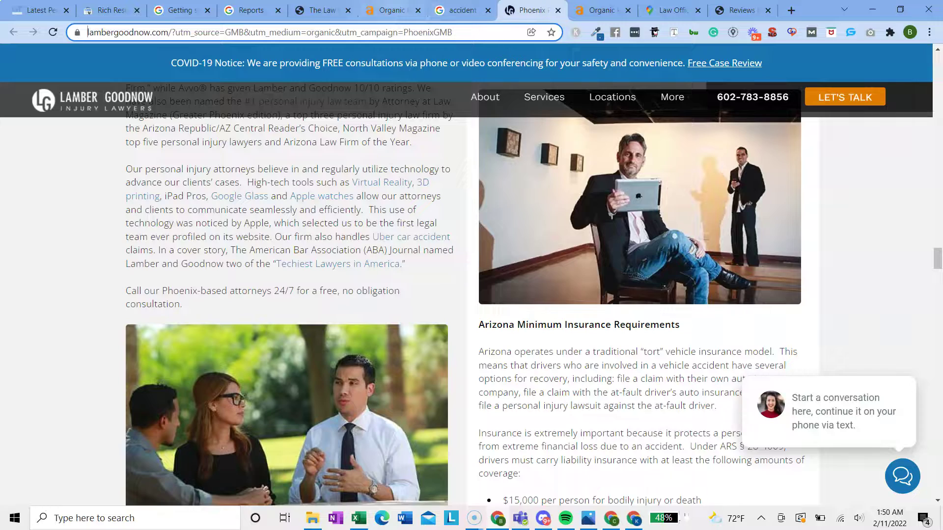
click(324, 10)
scroll(518, 214, down, 15)
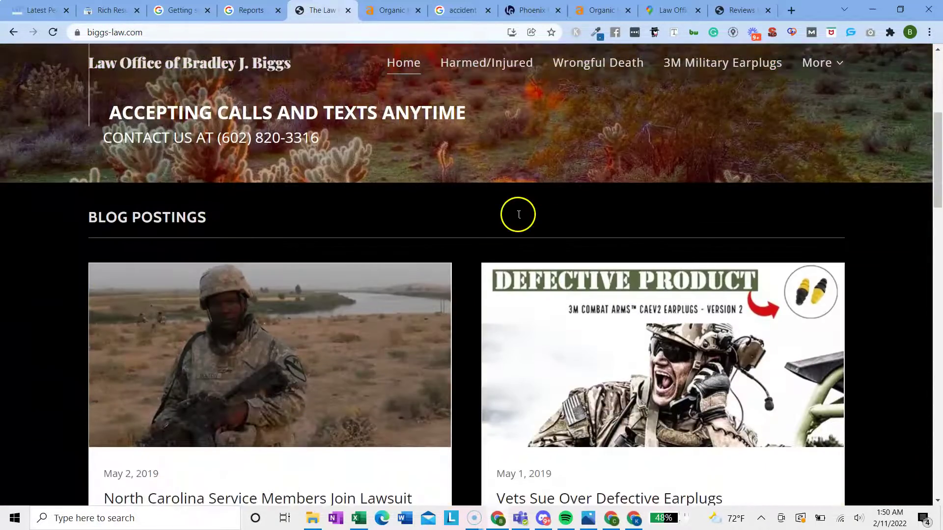
scroll(518, 214, down, 8)
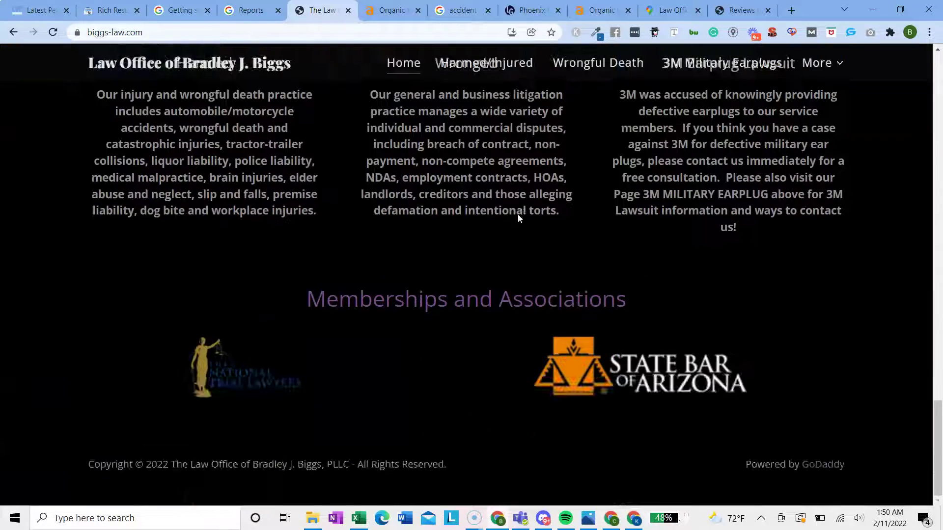
scroll(518, 215, up, 20)
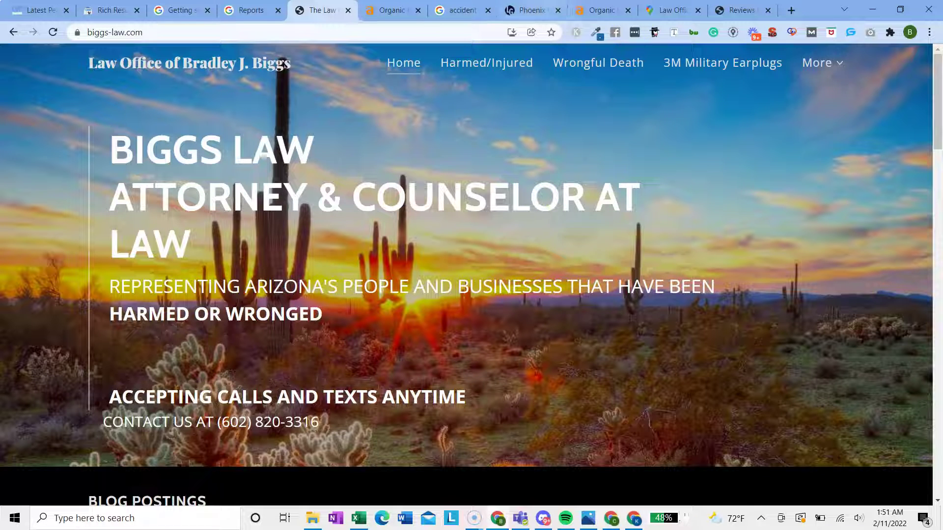
click(531, 11)
mouse_move(623, 95)
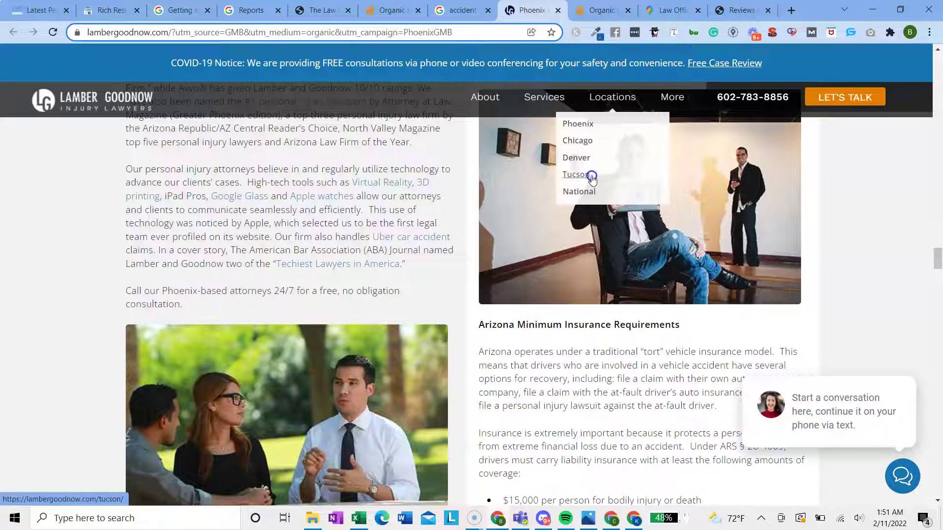
mouse_move(557, 105)
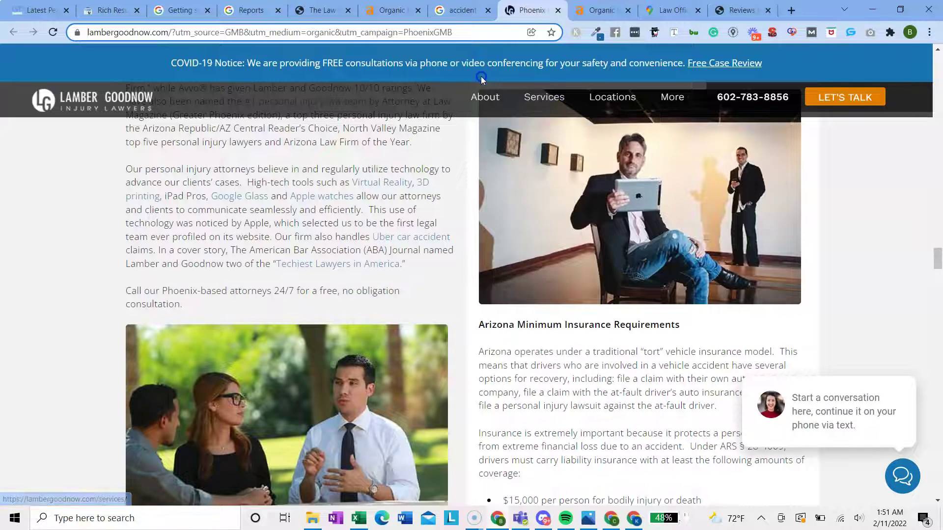
Add 'accident' to lambergoodnow.com's keyword Include filter, giving phoenix, accident (4,577 US keywords).
click(460, 7)
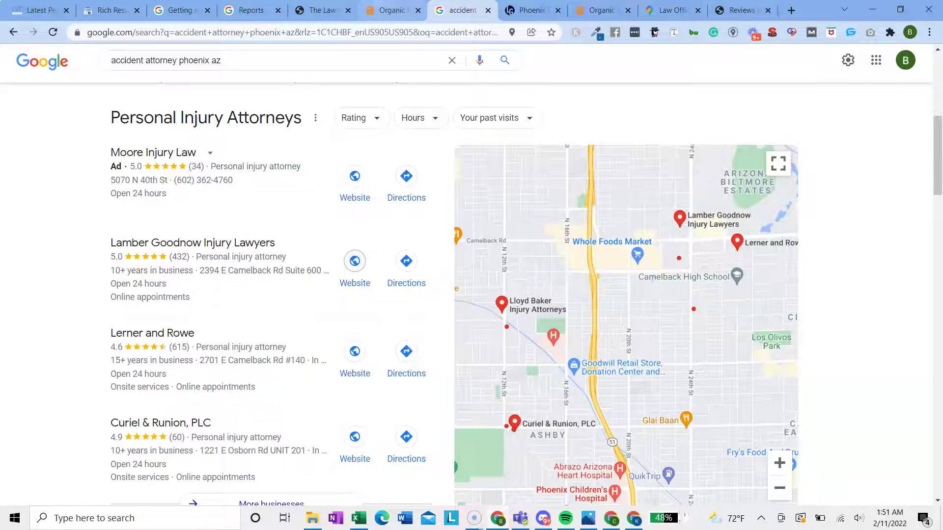
click(388, 10)
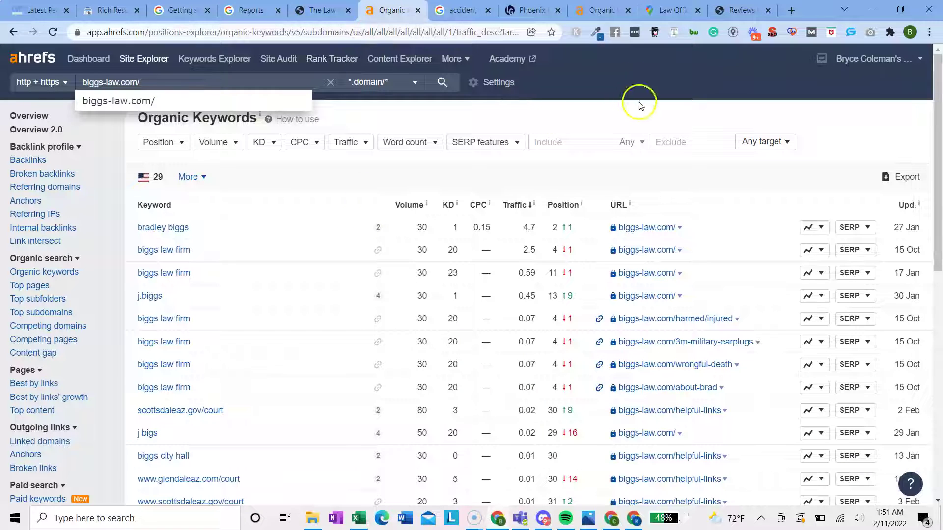
click(603, 10)
scroll(559, 201, down, 2)
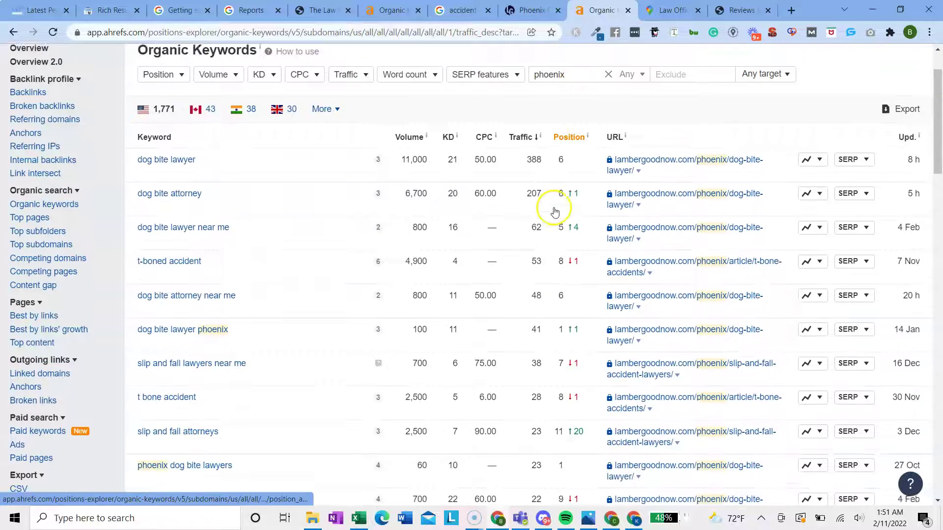
scroll(553, 210, up, 2)
click(594, 148)
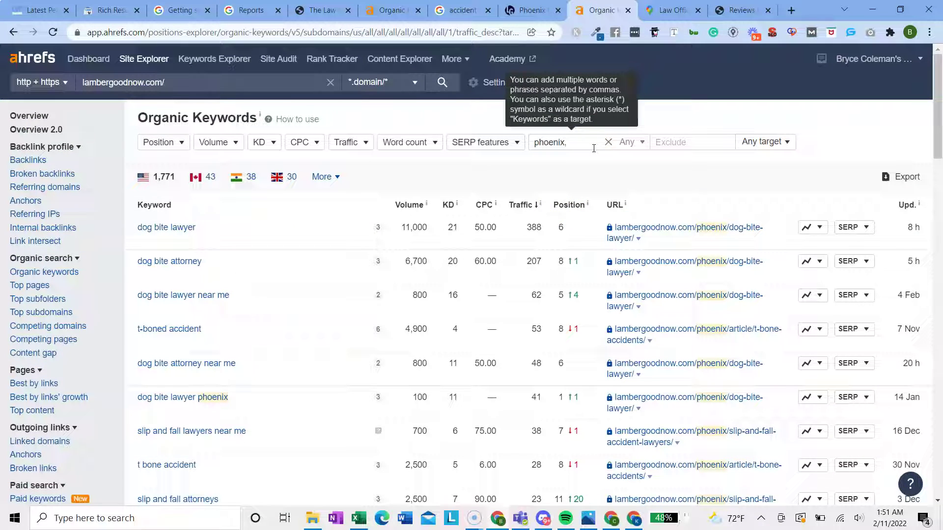
text(, accident)
key(Return)
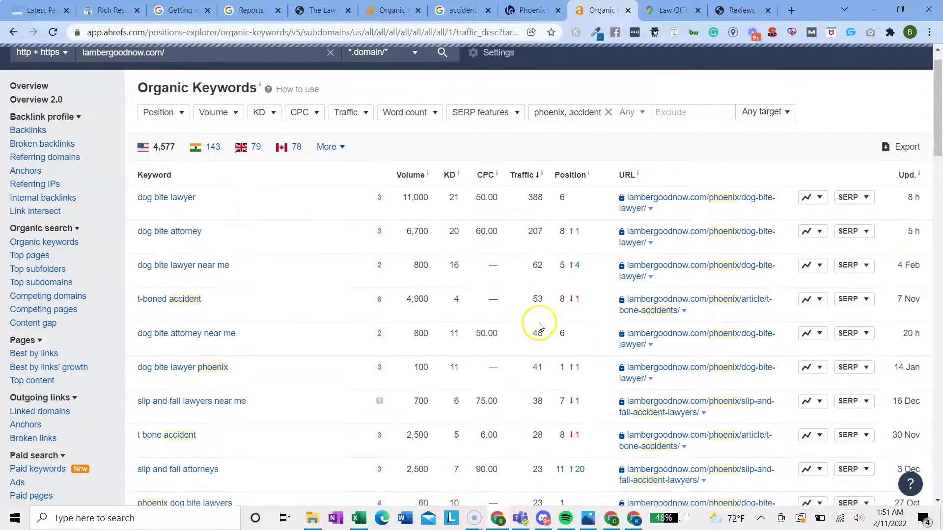
Review the filtered keywords, highlighting phoenix dog bite lawyers and the 60 volume for phoenix dog bite attorneys.
scroll(535, 339, down, 4)
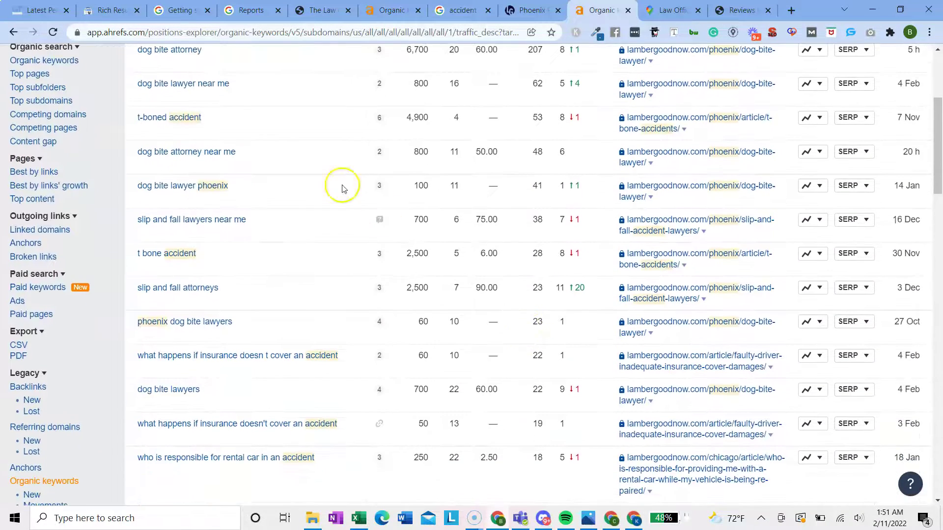
scroll(371, 257, down, 1)
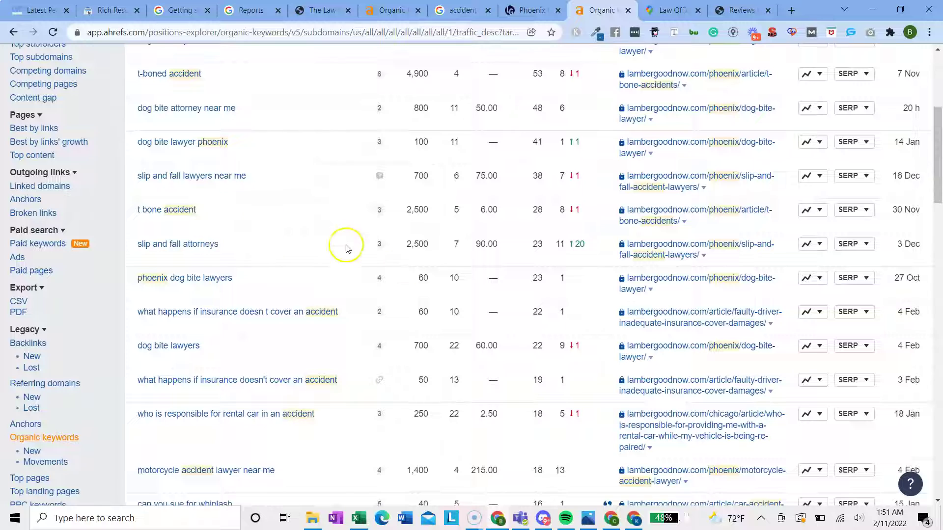
scroll(398, 268, down, 1)
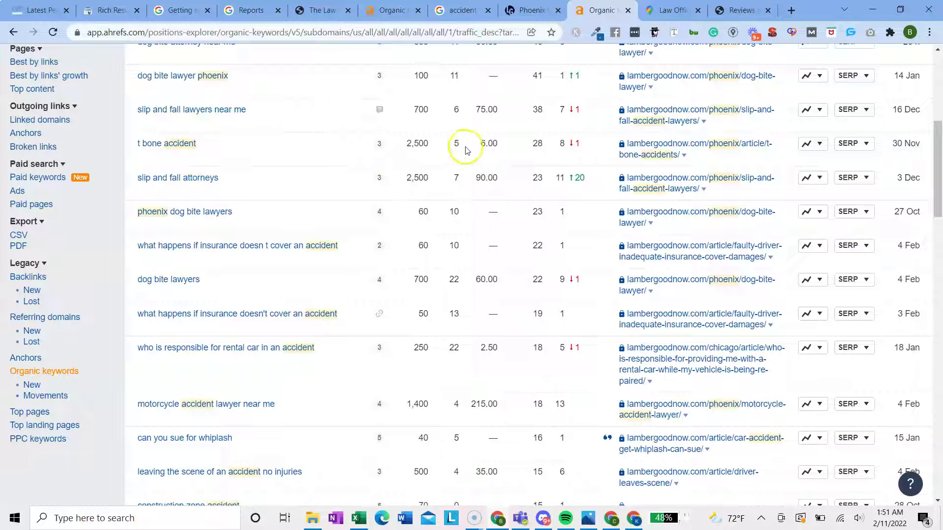
scroll(383, 241, down, 1)
drag(246, 171, 137, 175)
scroll(244, 249, down, 4)
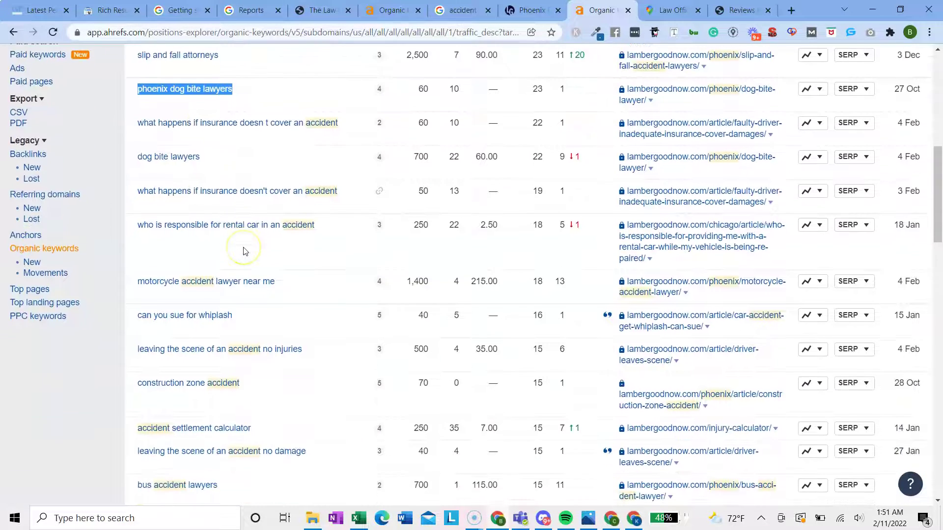
scroll(244, 250, down, 5)
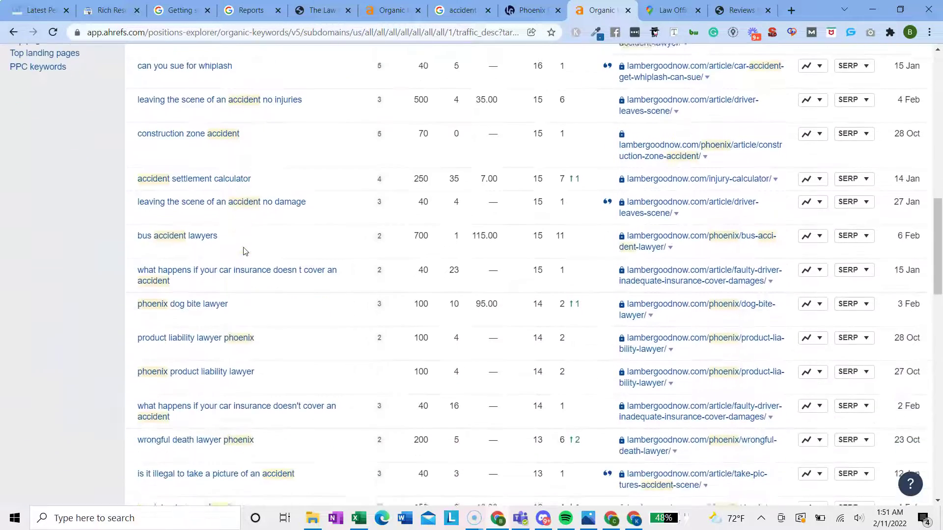
scroll(244, 251, down, 5)
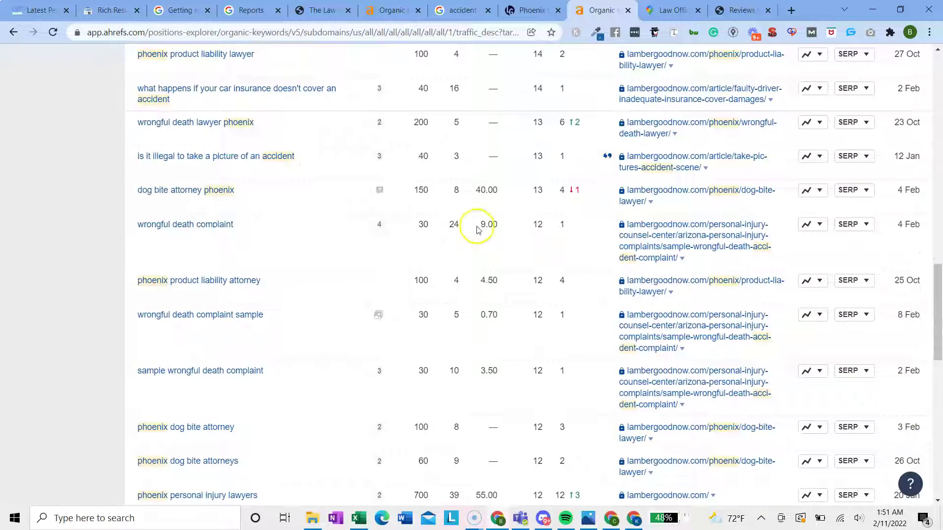
scroll(347, 438, down, 2)
scroll(346, 438, down, 8)
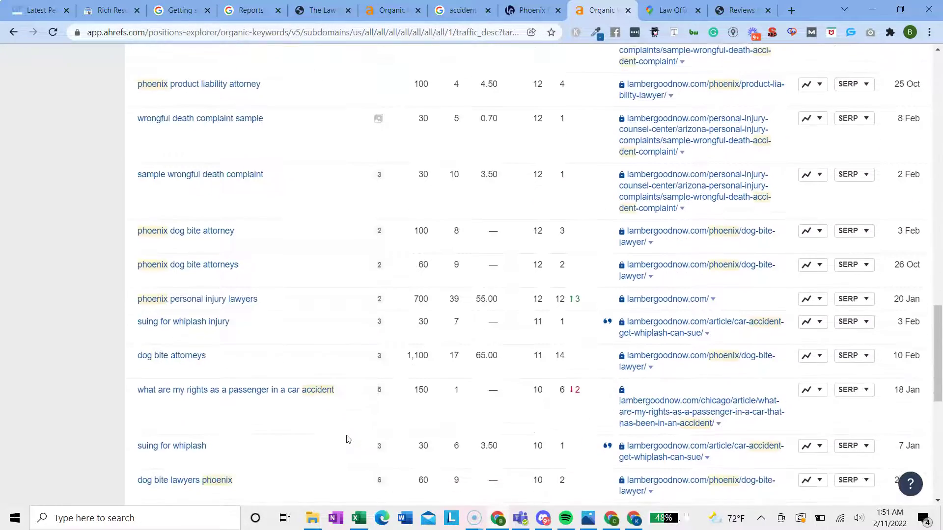
scroll(347, 438, down, 1)
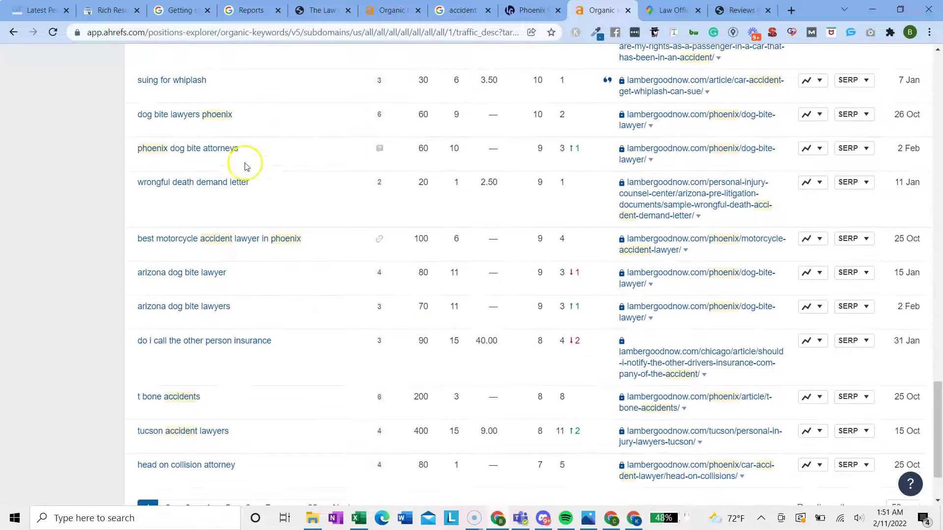
click(428, 149)
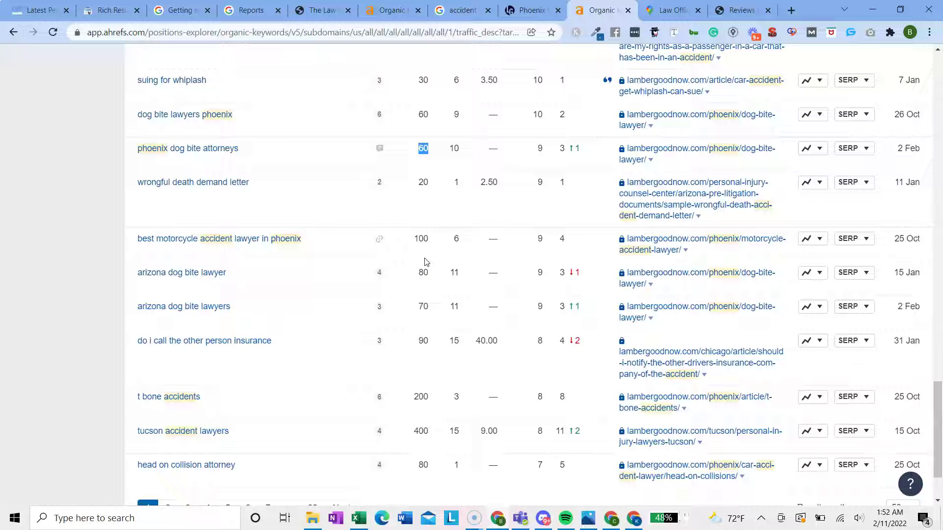
Open the Ahrefs domain overview for biggs-law.com.
click(319, 10)
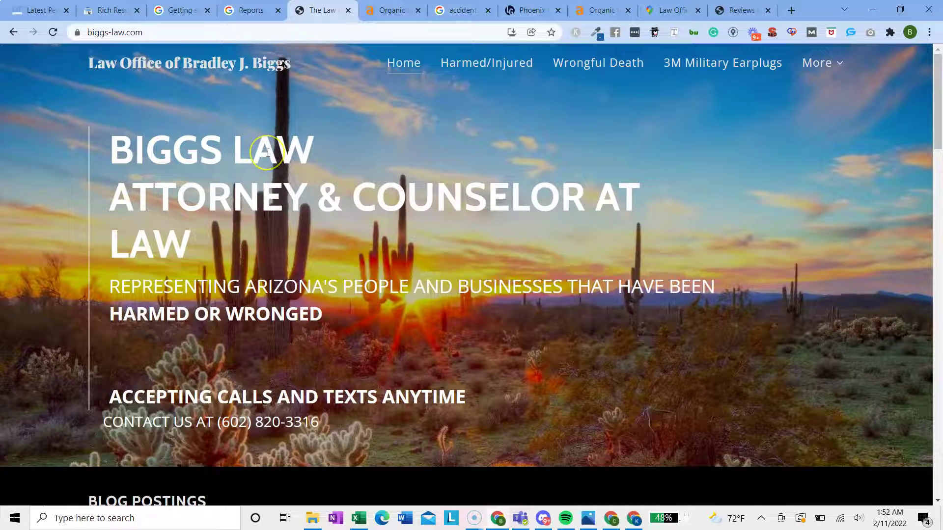
scroll(473, 290, down, 20)
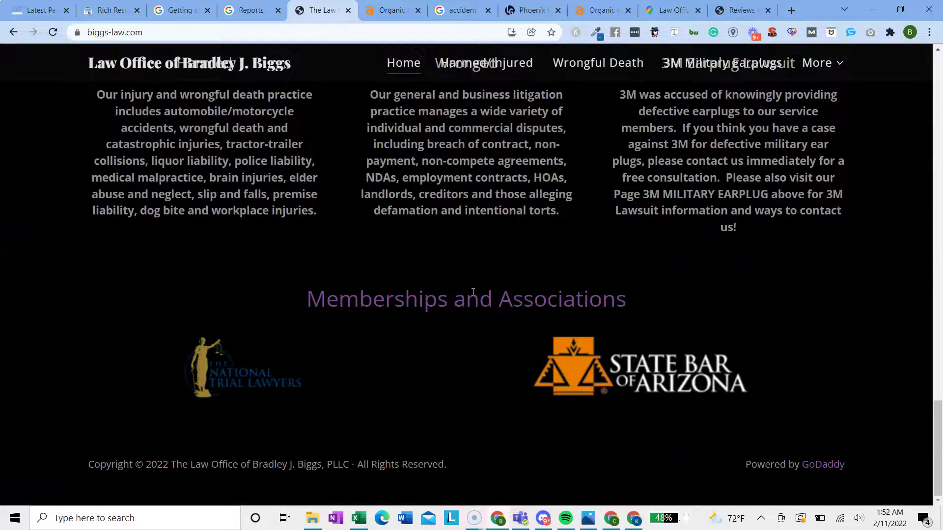
key(ctrl+Tab)
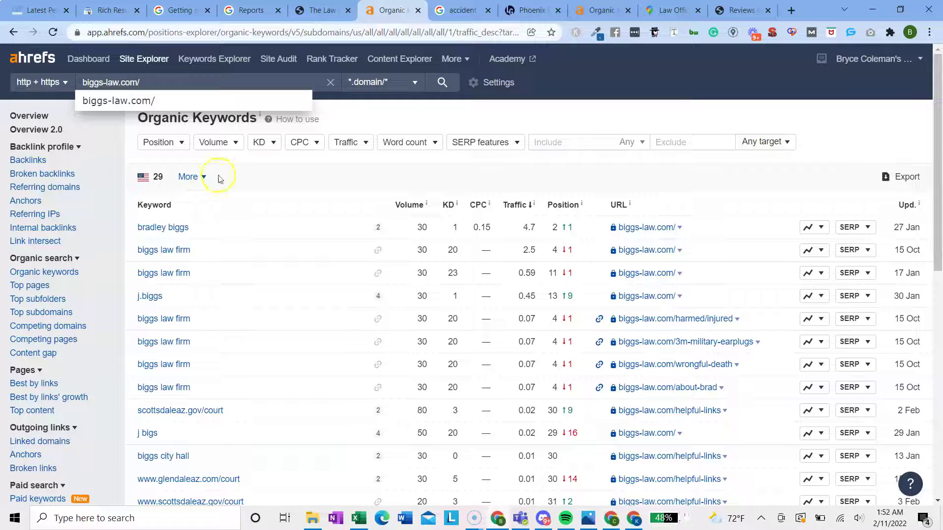
click(21, 115)
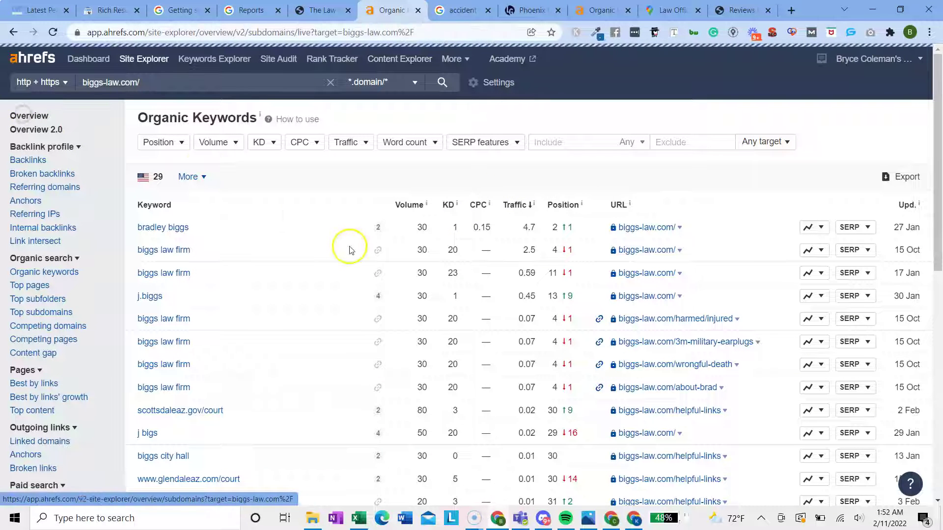
Open lambergoodnow.com's domain overview to compare metrics, ending on the Google local attorney results.
scroll(389, 189, down, 2)
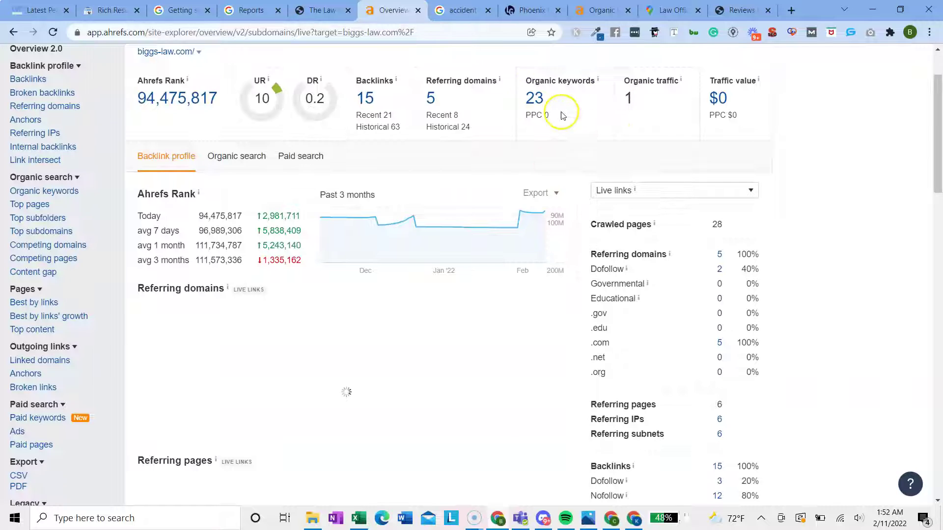
click(594, 10)
scroll(390, 168, up, 15)
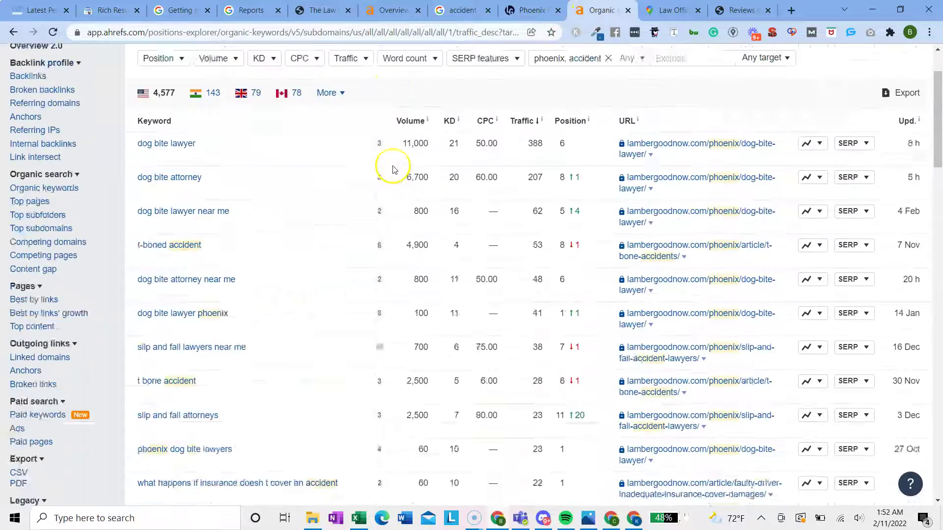
click(29, 116)
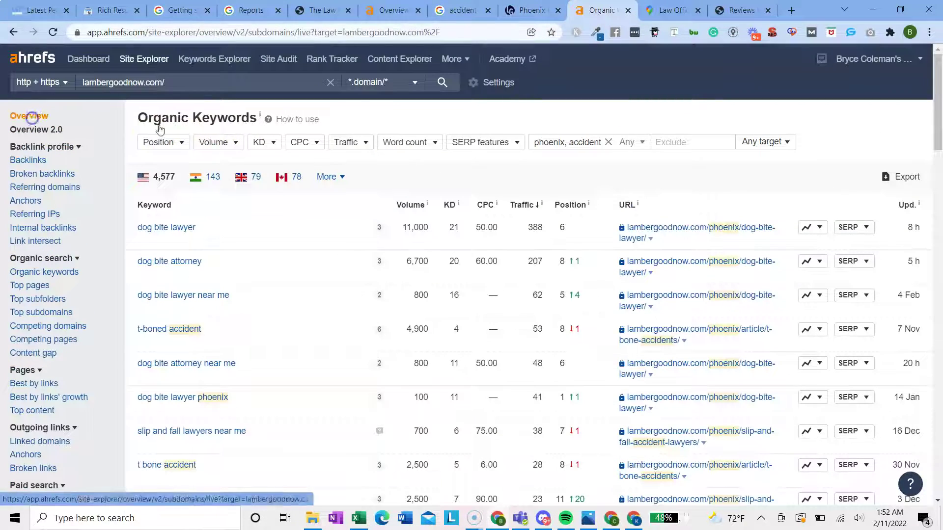
click(457, 10)
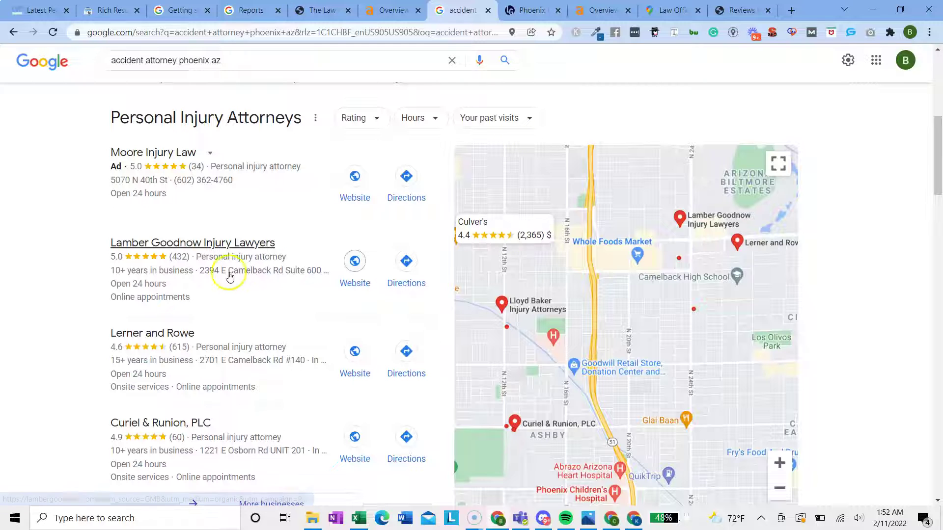
click(602, 10)
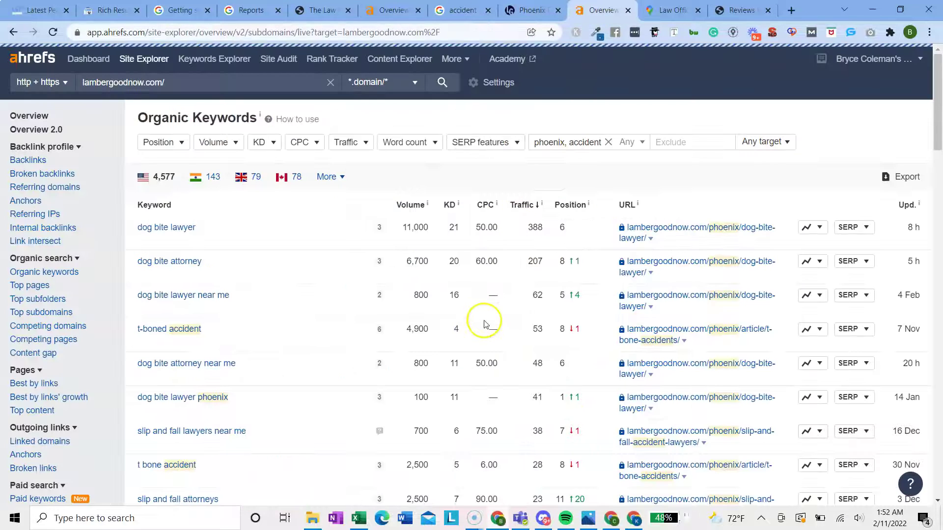
click(78, 119)
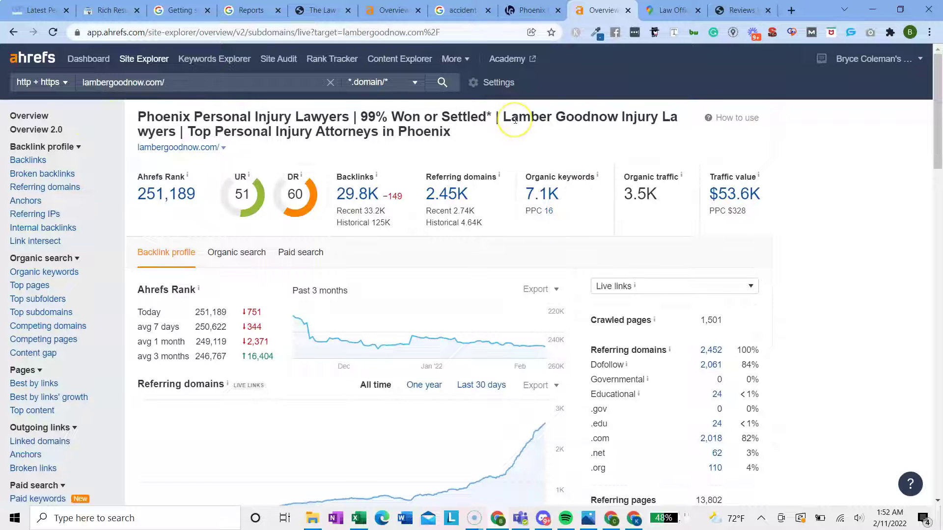
click(354, 19)
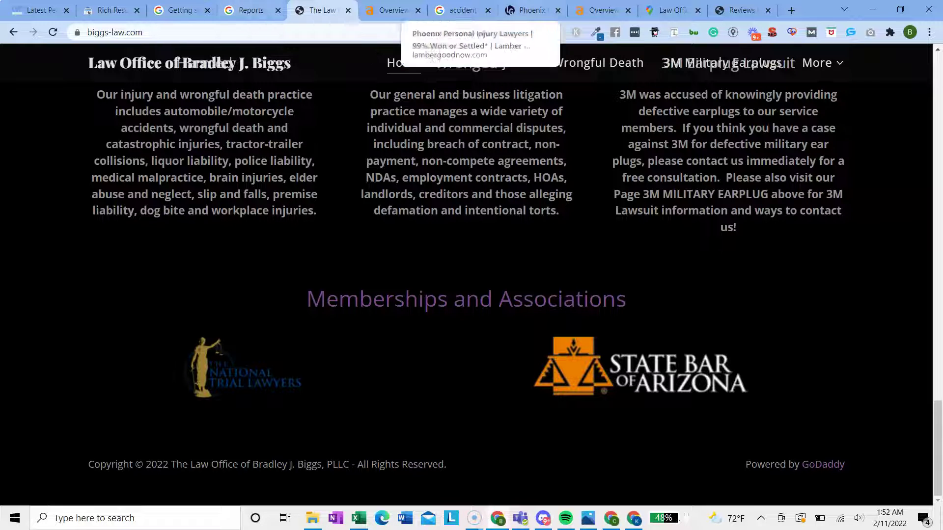
click(462, 10)
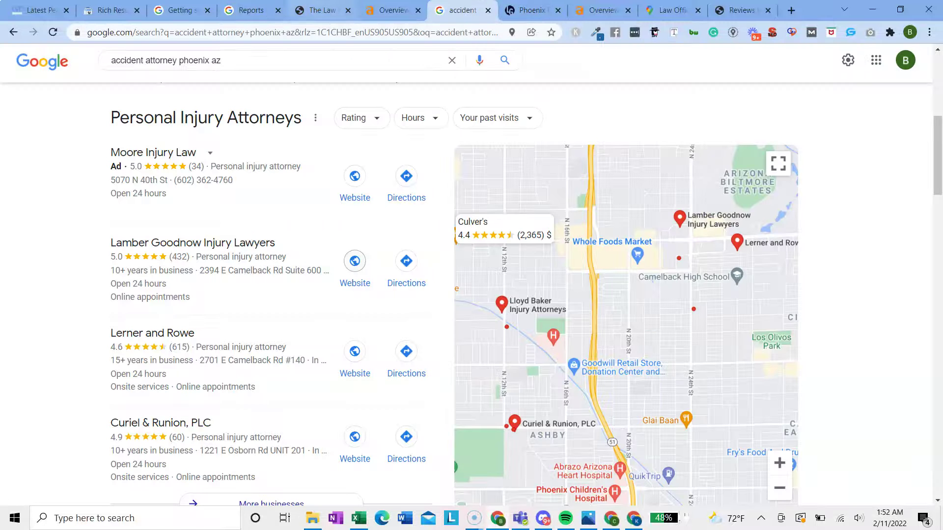
Review the Local Services pages, biggs-law.com's A-grade GTmetrix report and its no-items Rich Results Test.
click(251, 10)
click(180, 10)
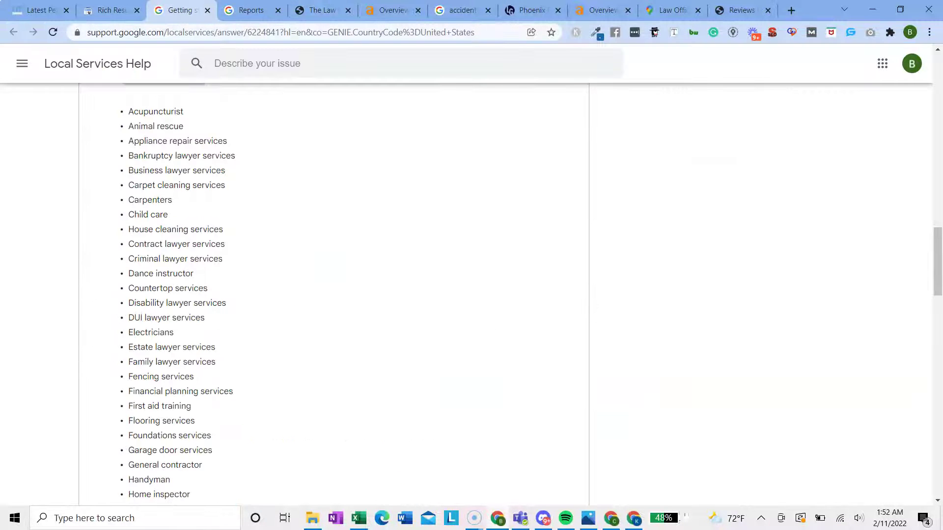
click(112, 10)
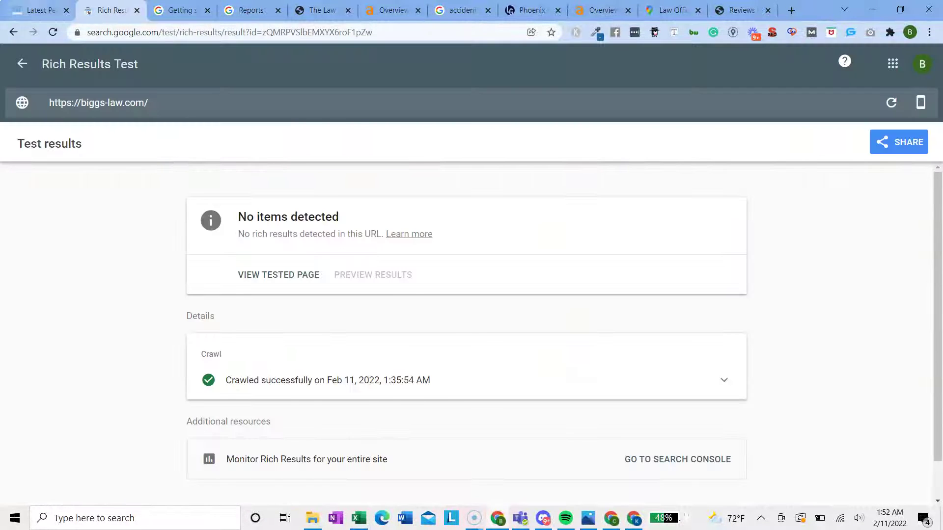
click(39, 10)
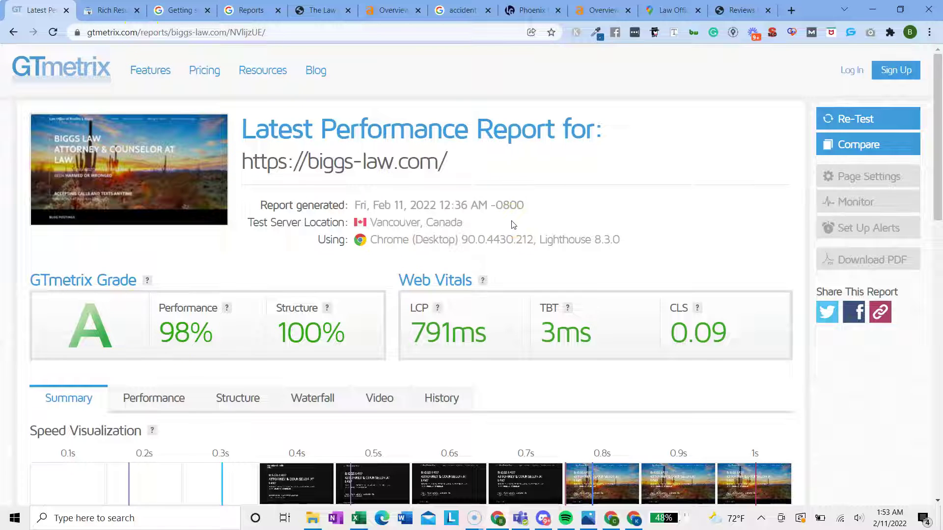
click(125, 6)
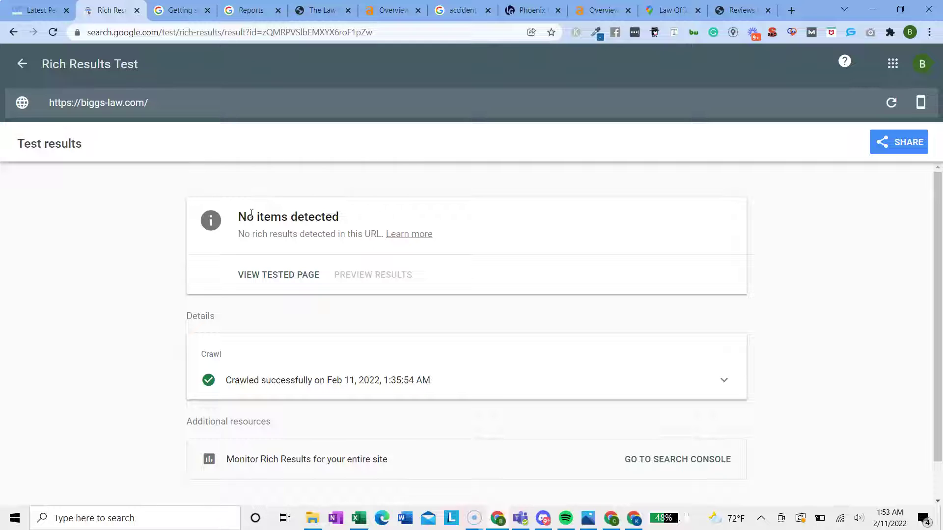
click(317, 7)
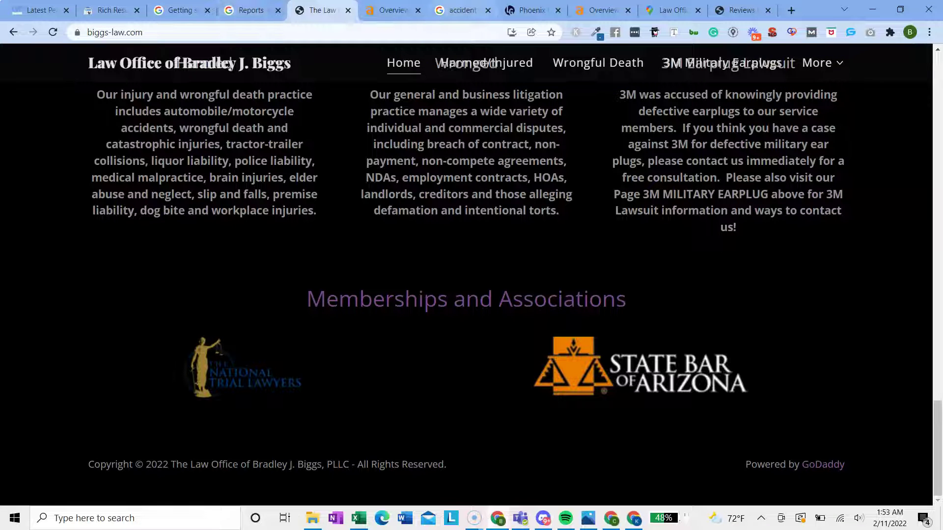
Open the backlinks reports for lambergoodnow.com and for biggs-law.com (15 backlinks).
click(392, 10)
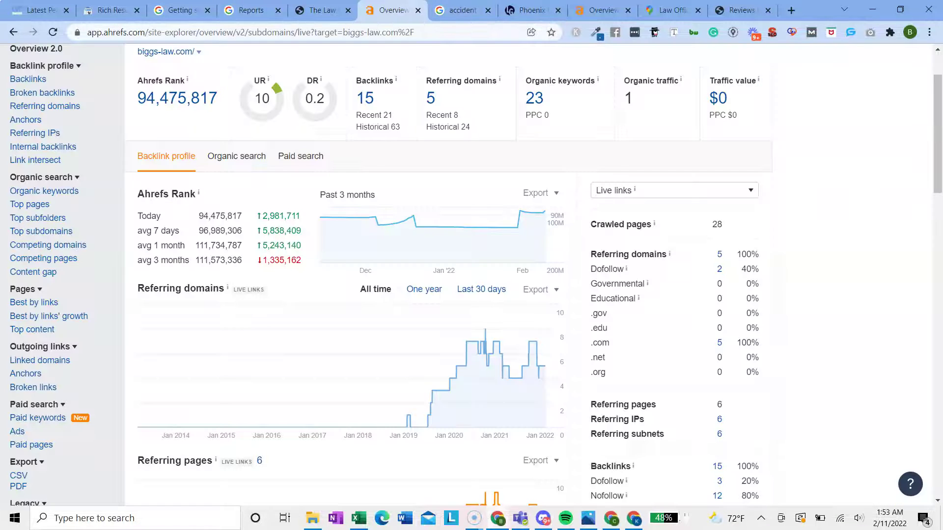
scroll(400, 217, up, 2)
click(589, 12)
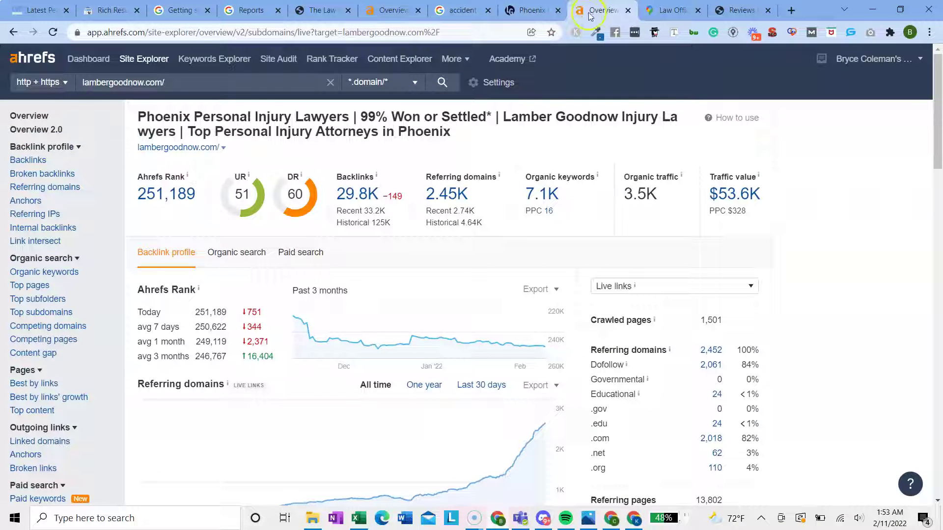
click(355, 193)
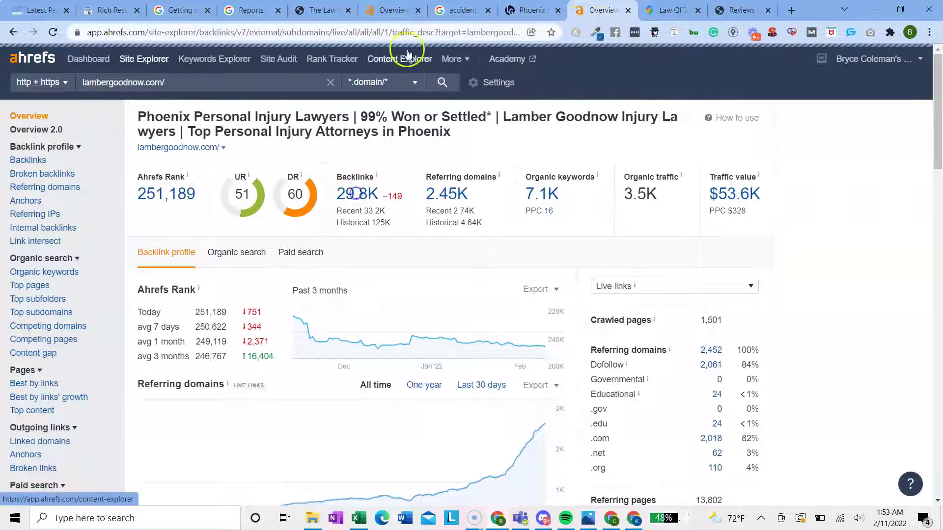
click(400, 11)
click(366, 177)
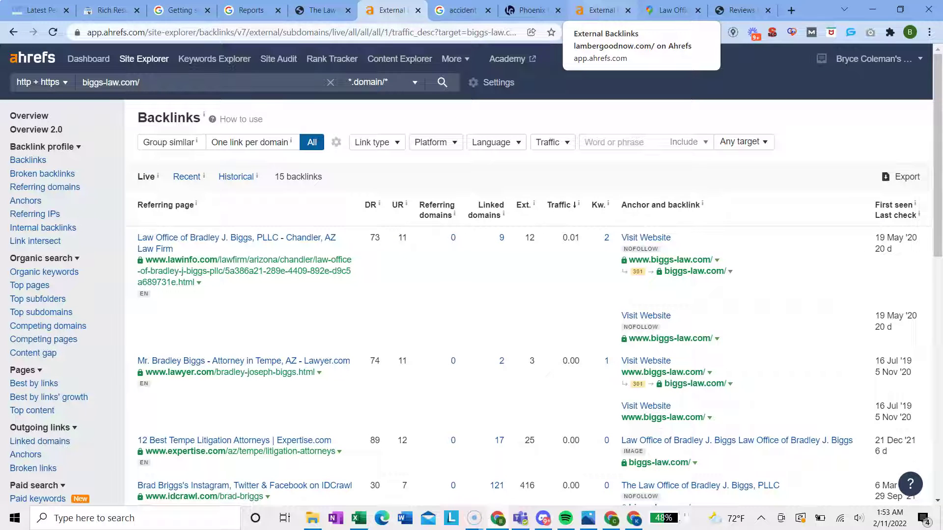
Limit lambergoodnow.com's backlinks to one link per domain and Dofollow only, leaving 10,784.
click(602, 10)
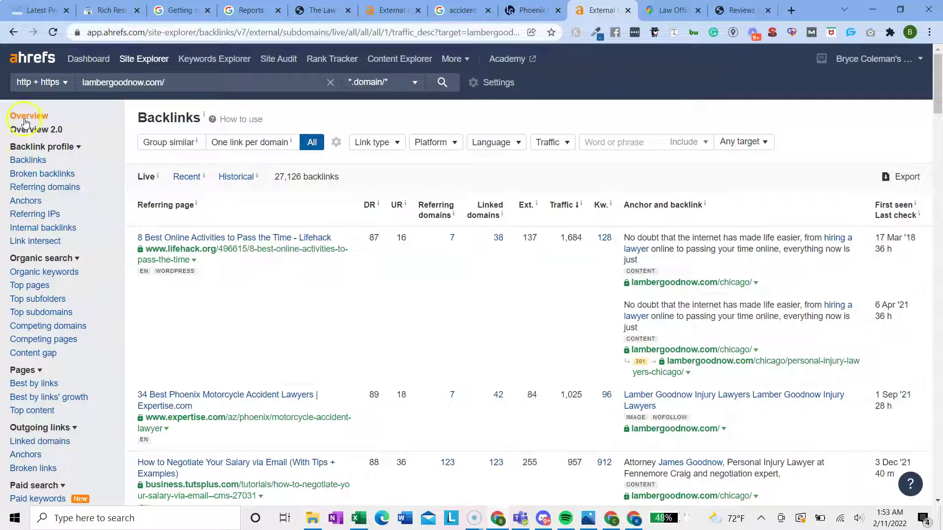
click(278, 143)
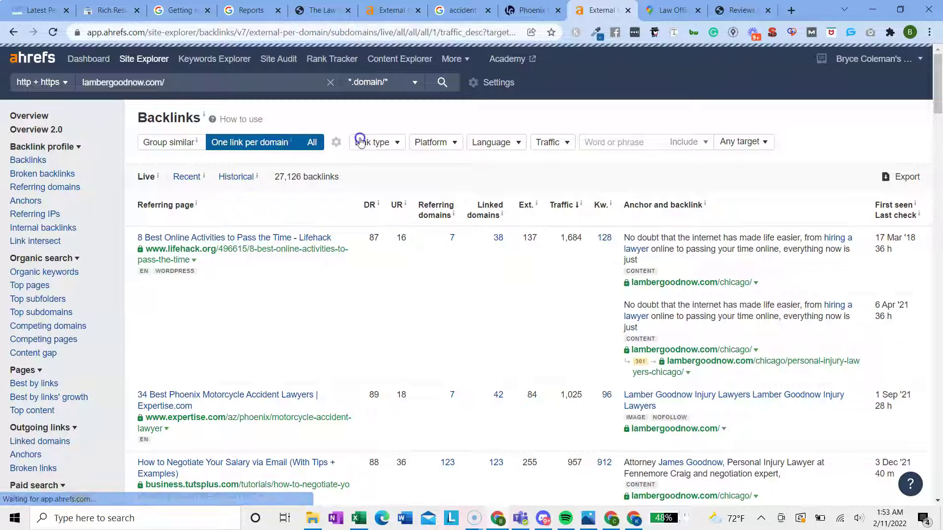
click(383, 144)
click(388, 178)
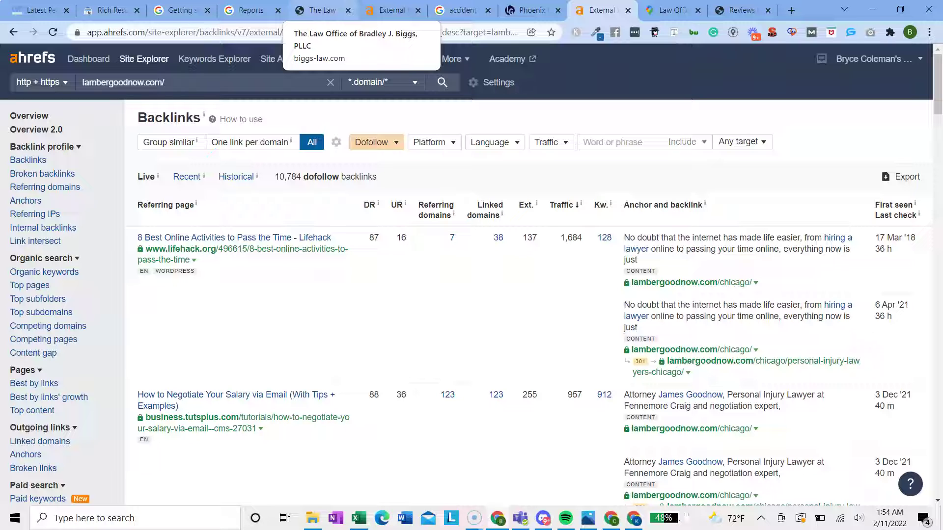
Go through lambergoodnow.com's dofollow backlinks, narrowing the target to lambergoodnow.com/.
scroll(326, 200, down, 1)
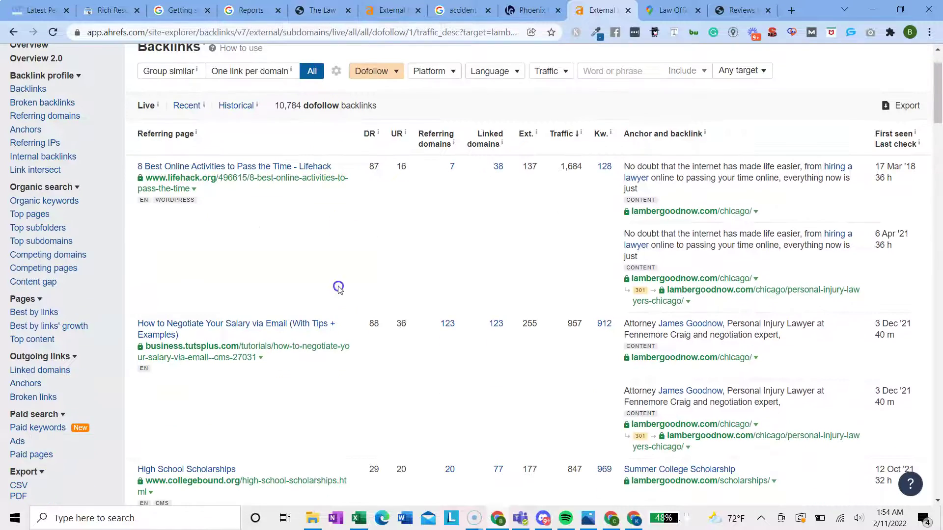
scroll(338, 288, down, 1)
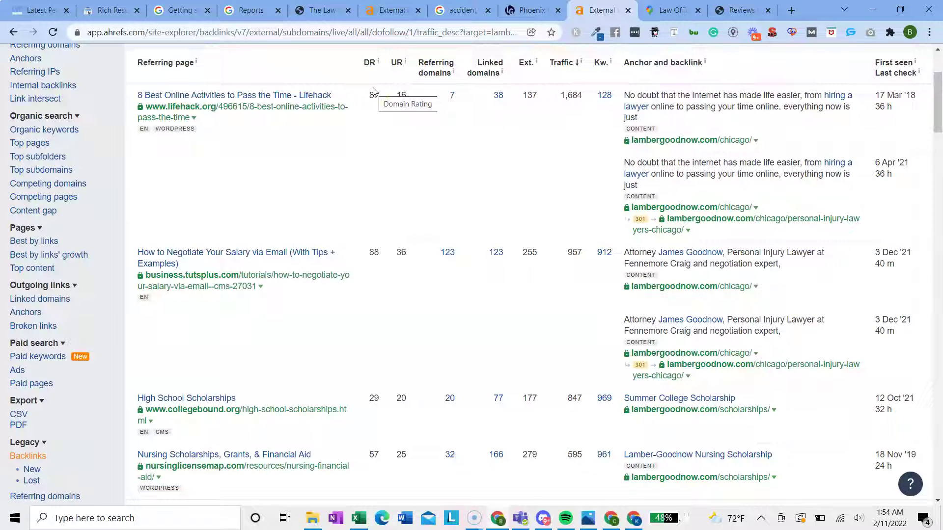
scroll(373, 91, up, 2)
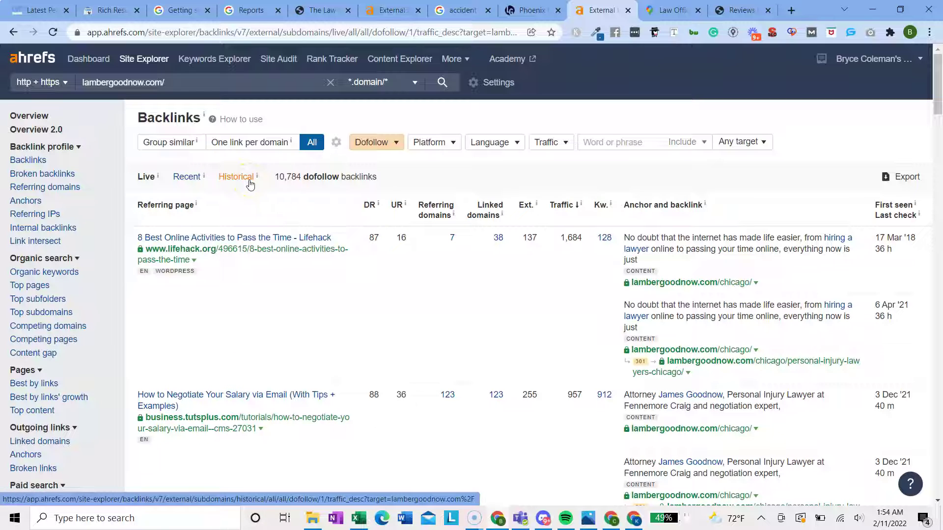
click(309, 143)
click(217, 200)
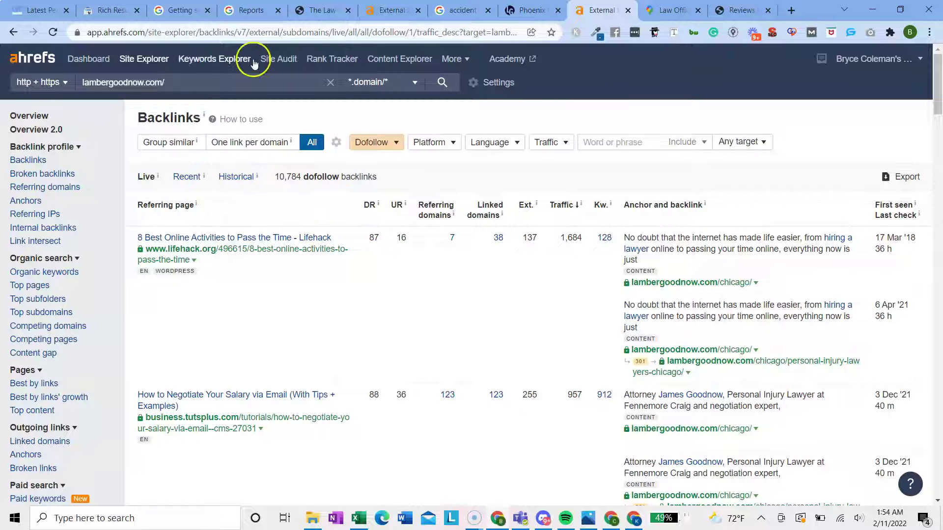
click(232, 77)
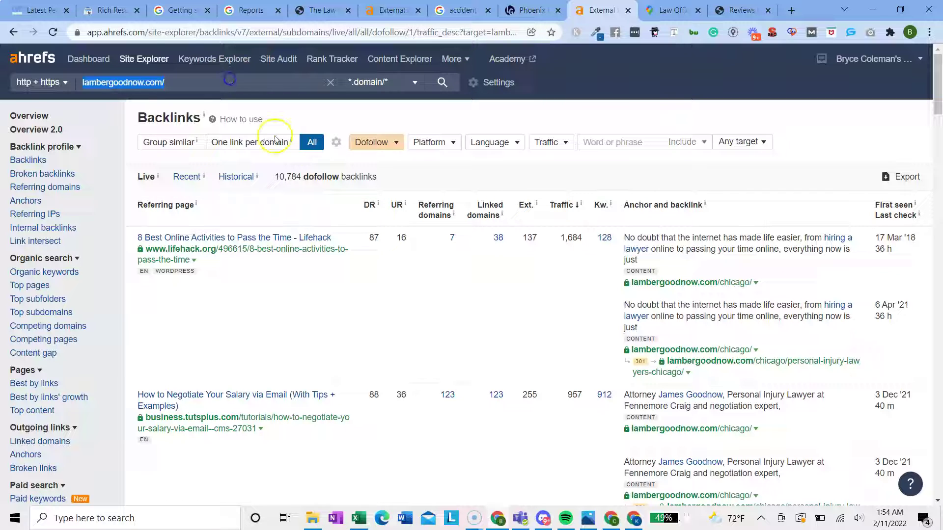
scroll(202, 241, down, 5)
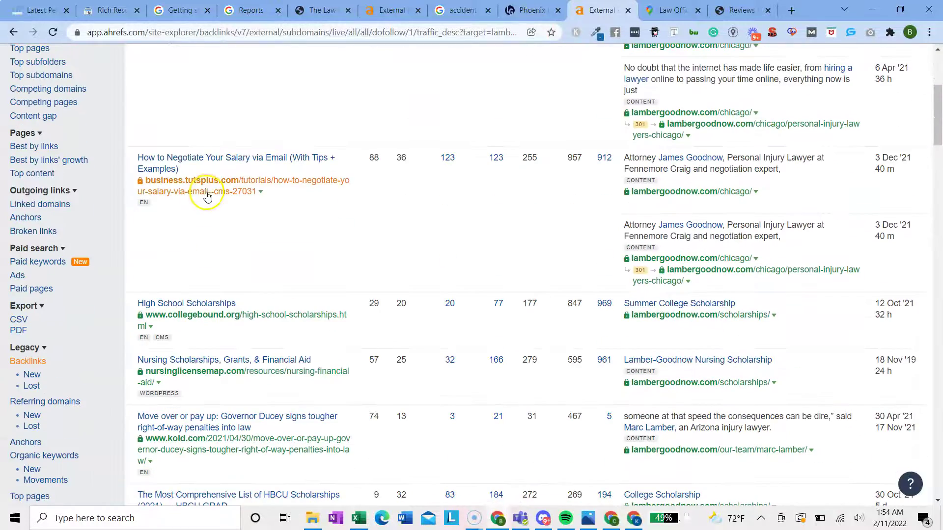
scroll(199, 383, down, 1)
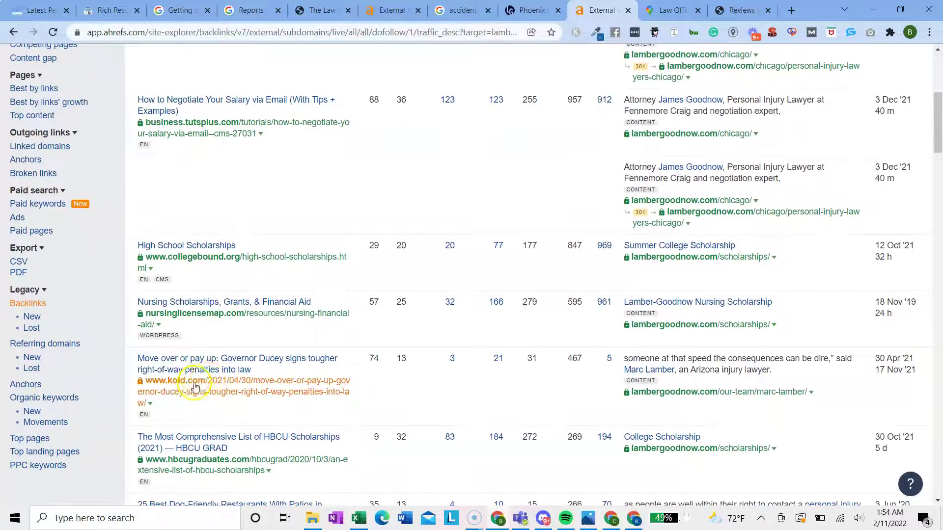
scroll(192, 394, down, 2)
scroll(190, 390, down, 2)
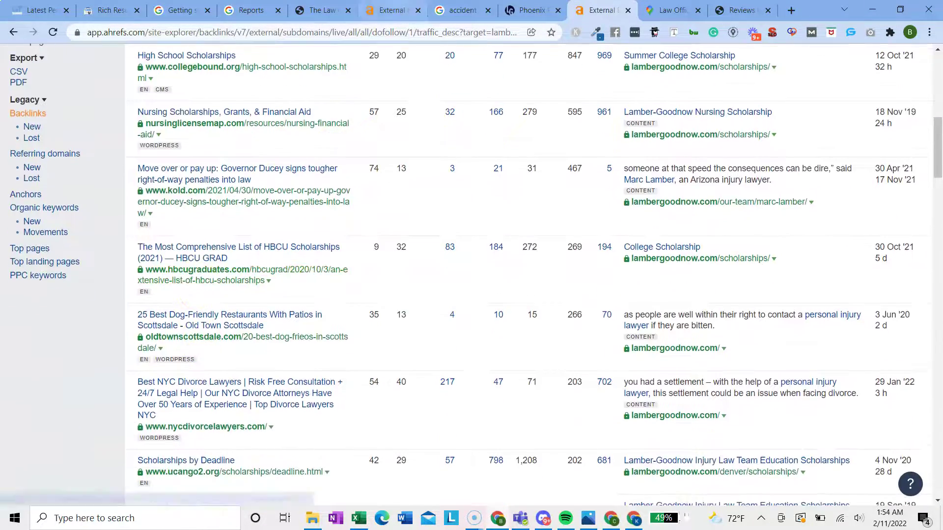
Compare the competitor's dofollow backlinks with the client's backlinks, ending on the Google results.
key(ctrl+6)
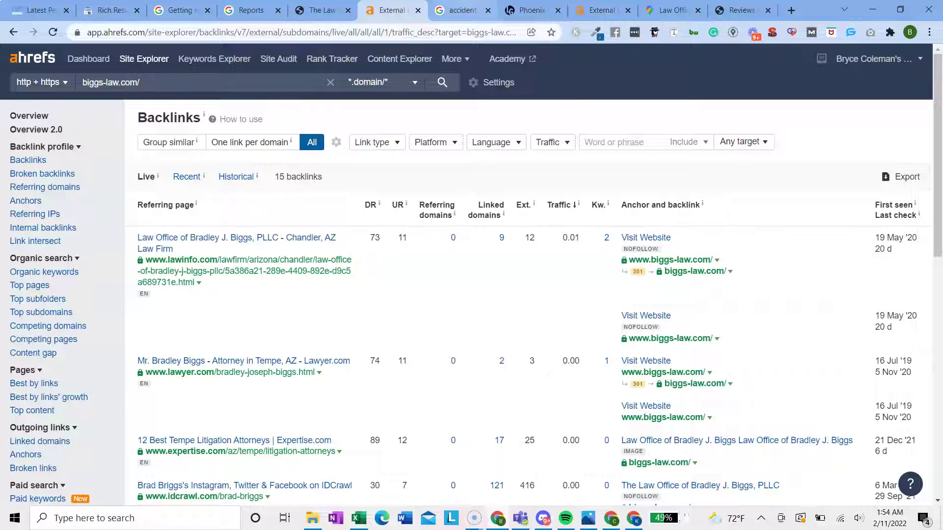
key(ctrl+Tab)
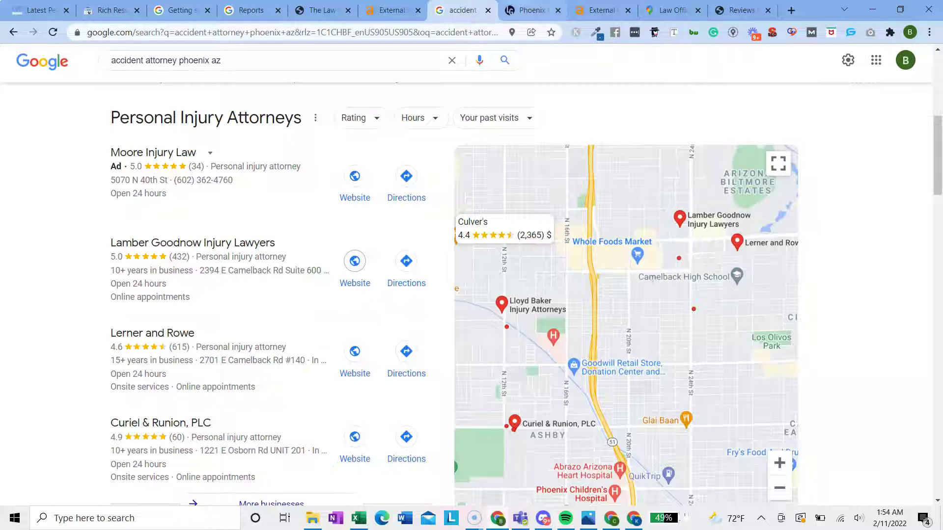
click(536, 14)
click(619, 16)
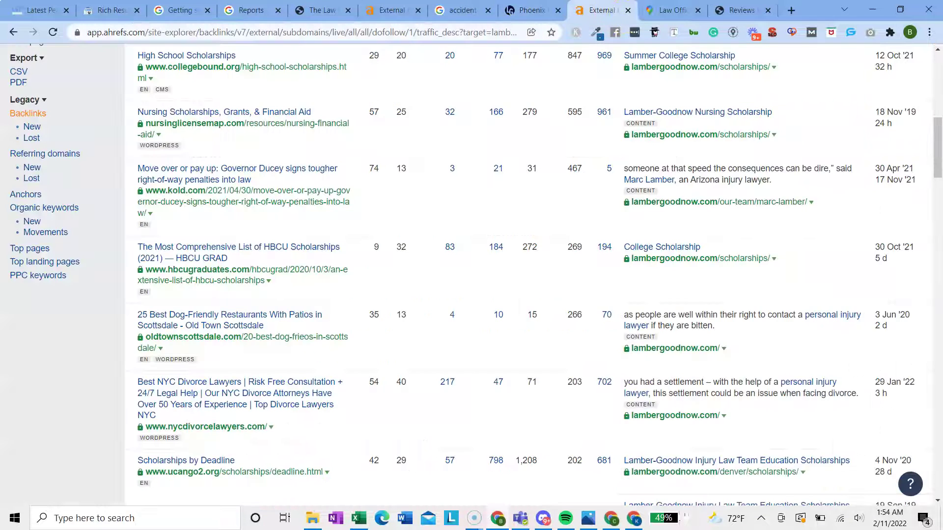
key(ctrl+5)
scroll(342, 123, up, 15)
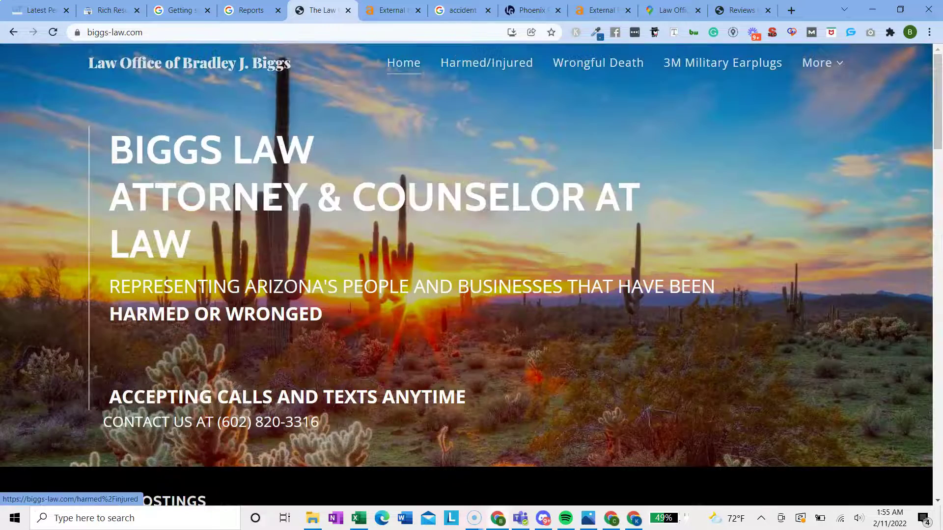
click(602, 10)
scroll(275, 205, up, 10)
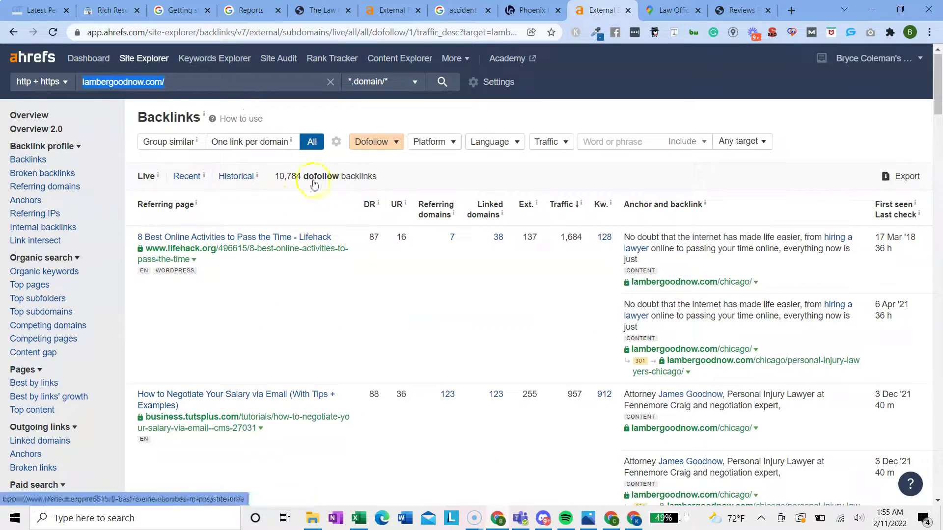
click(437, 10)
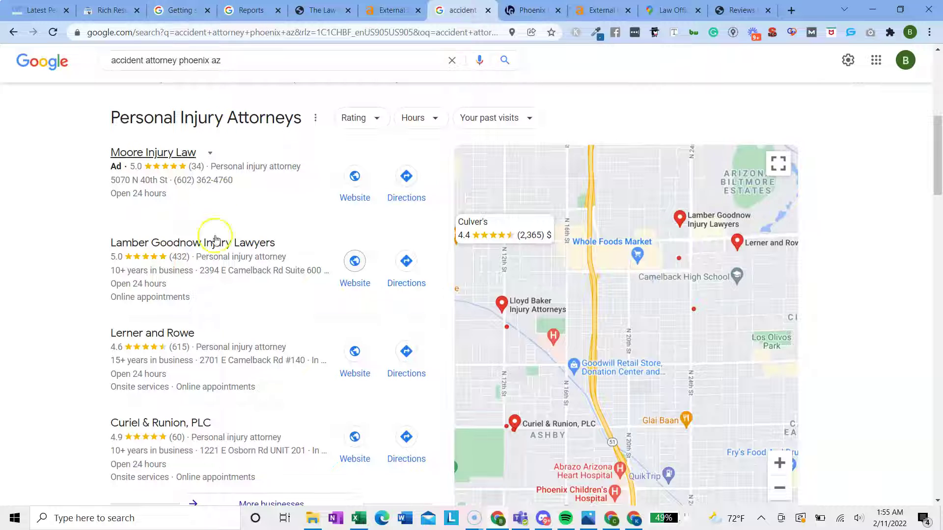
Scroll the accident attorney phoenix az results through the ads and the Personal Injury Attorneys local pack.
scroll(239, 324, down, 2)
scroll(238, 322, up, 3)
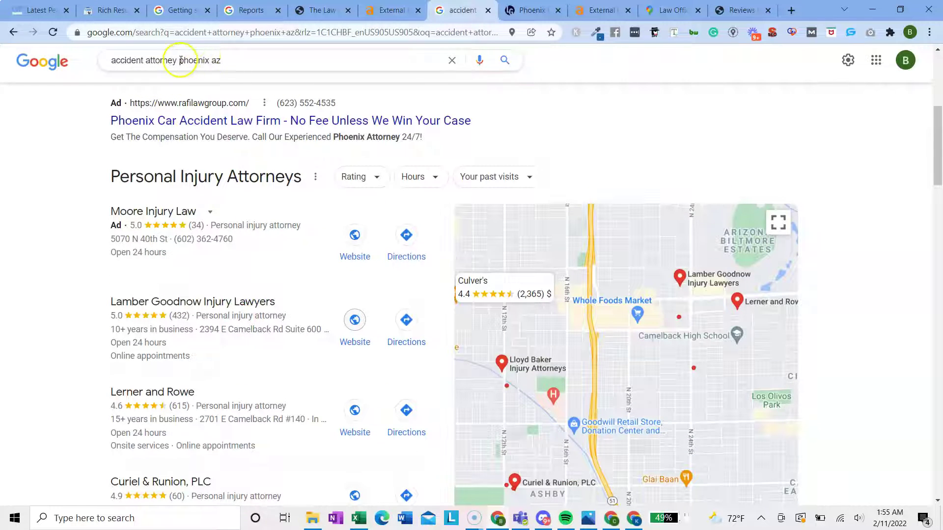
scroll(312, 301, down, 2)
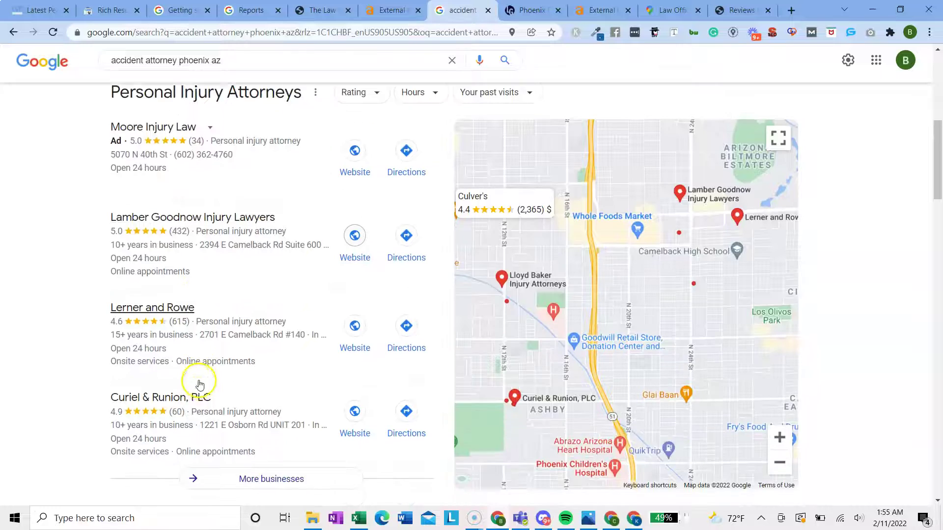
scroll(290, 196, up, 3)
scroll(238, 420, up, 2)
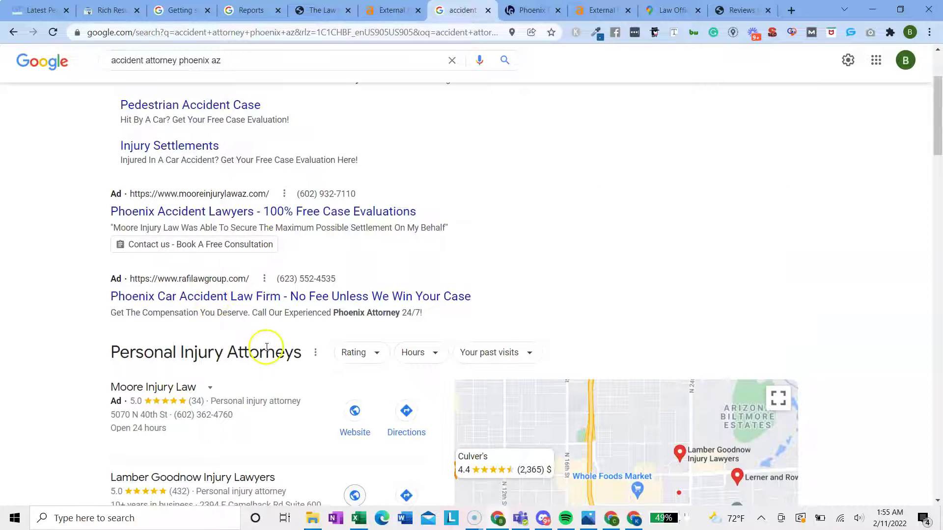
scroll(265, 353, down, 5)
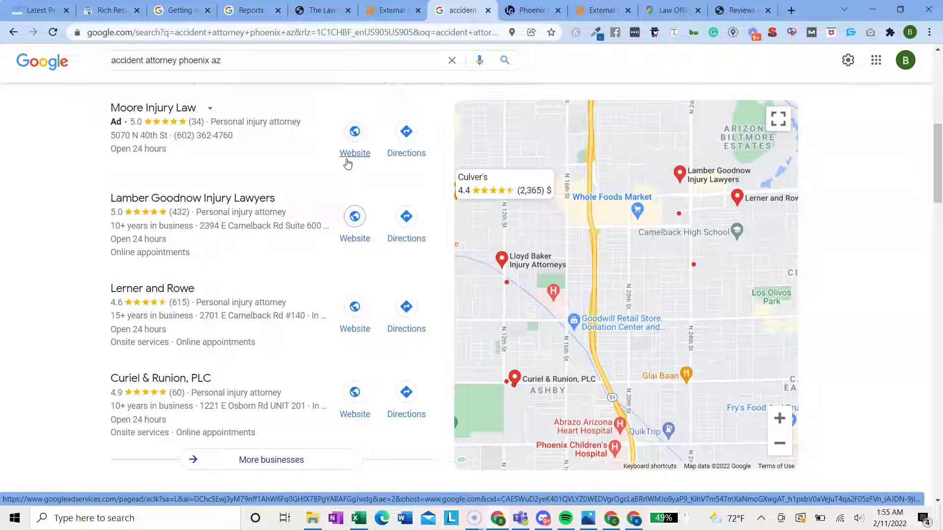
Bring up the client's Google Maps listing and browse its photo gallery.
click(673, 10)
click(296, 87)
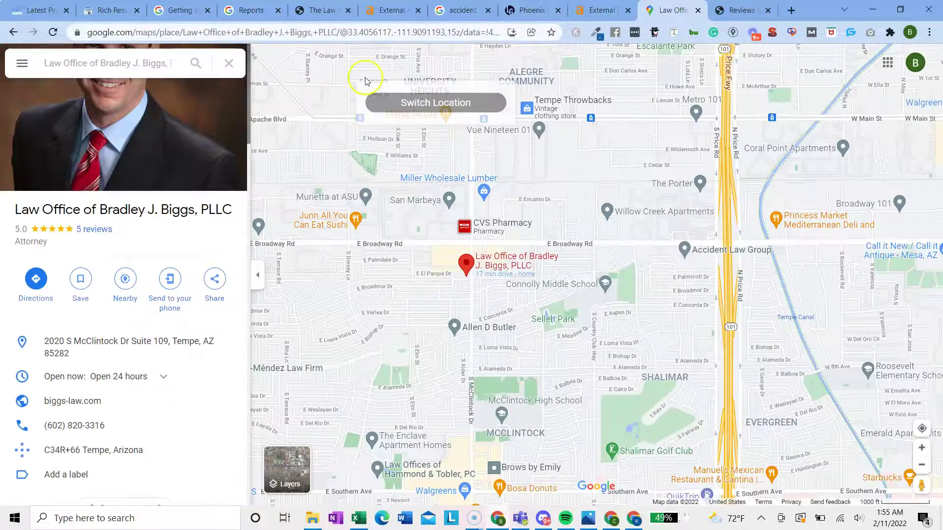
click(135, 158)
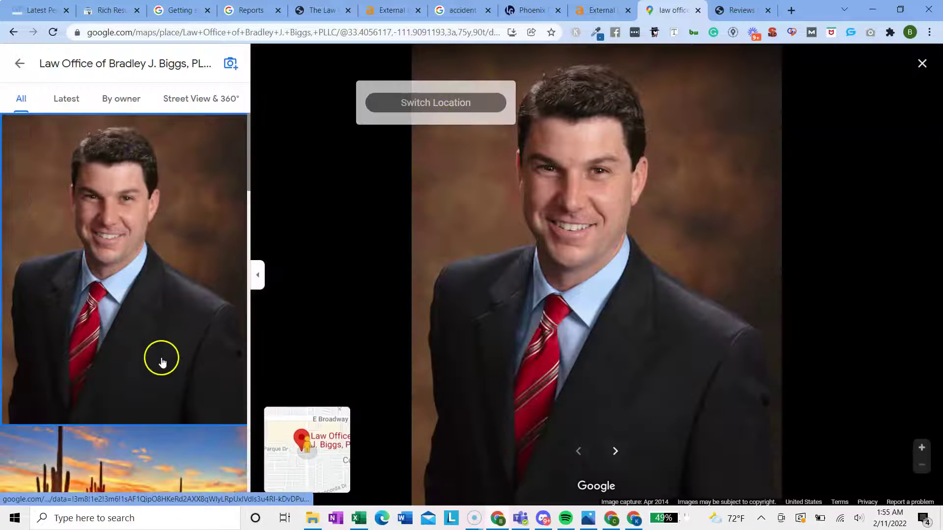
scroll(136, 344, down, 5)
scroll(137, 349, up, 10)
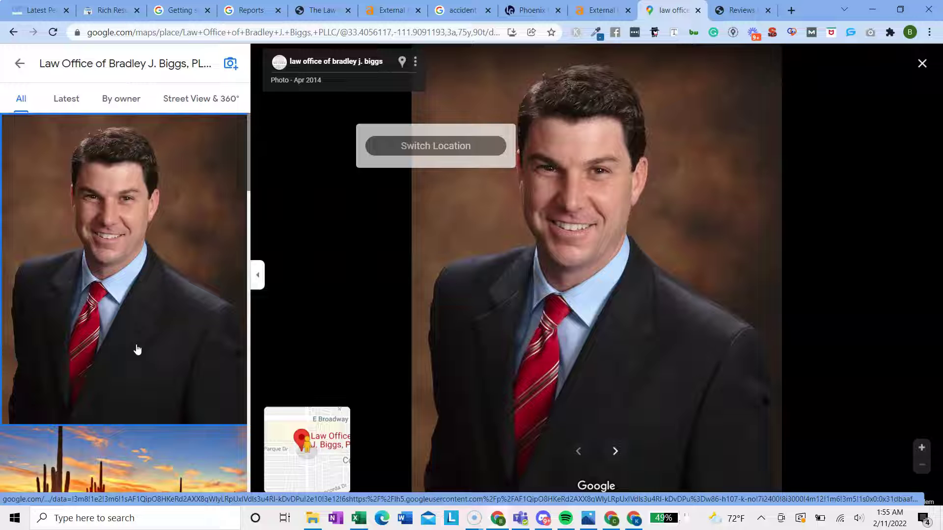
scroll(137, 349, down, 7)
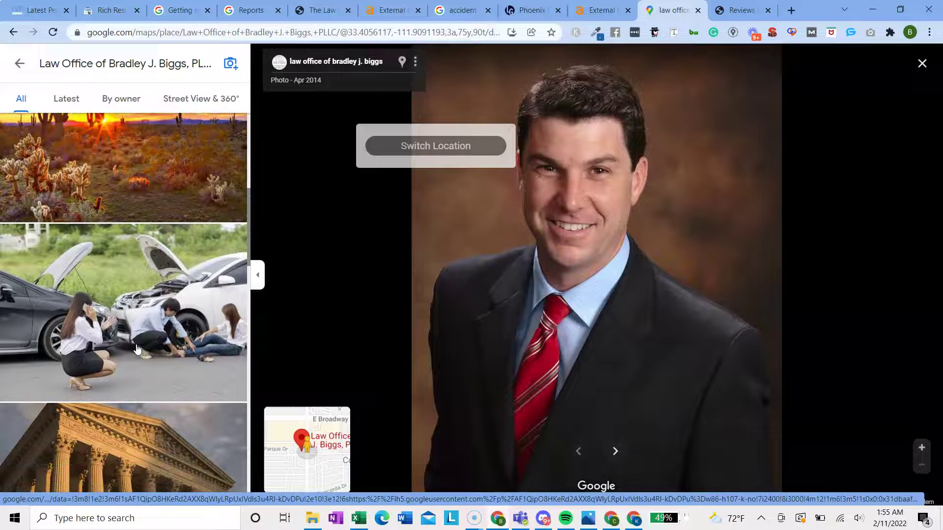
scroll(137, 349, down, 5)
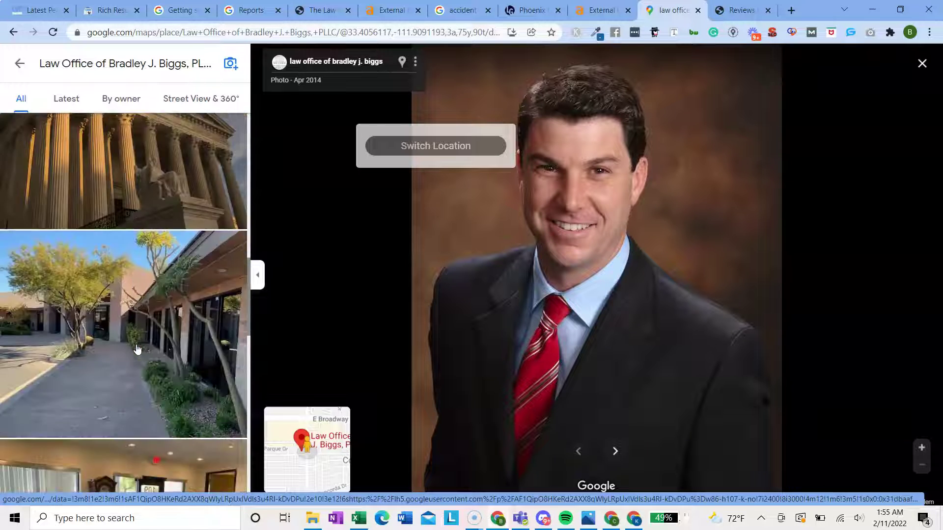
scroll(122, 362, down, 5)
scroll(122, 362, up, 5)
scroll(122, 362, down, 1)
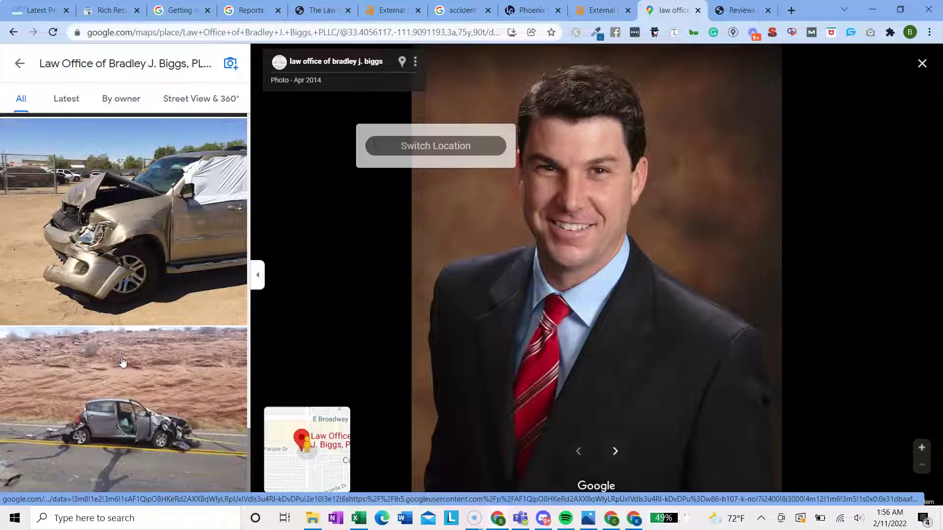
scroll(123, 362, up, 10)
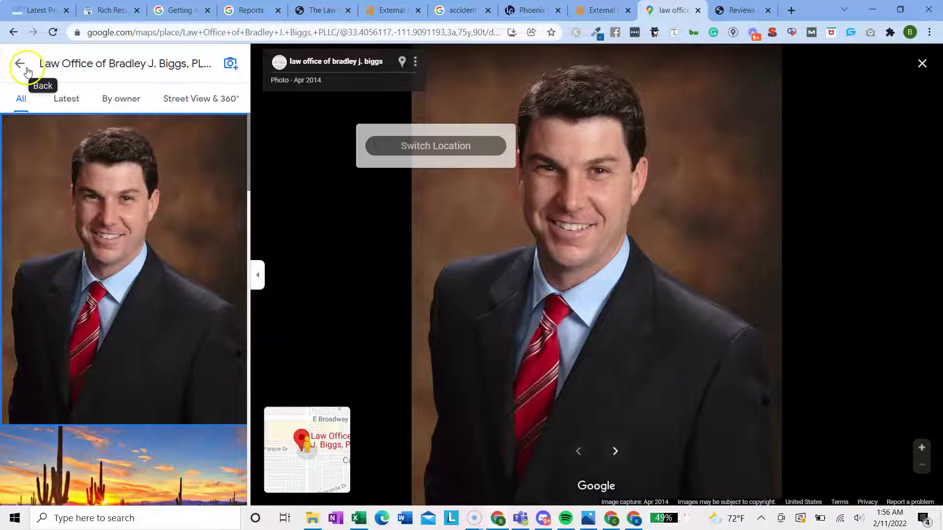
Close the photo viewer and scroll the listing (5.0 from 5 reviews) to Photos and Review summary.
click(20, 64)
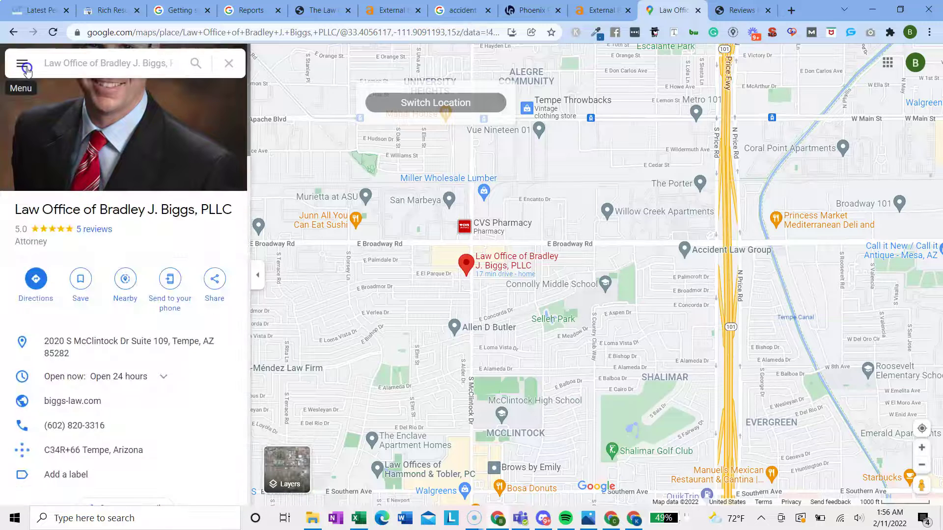
scroll(123, 255, down, 1)
scroll(124, 256, up, 1)
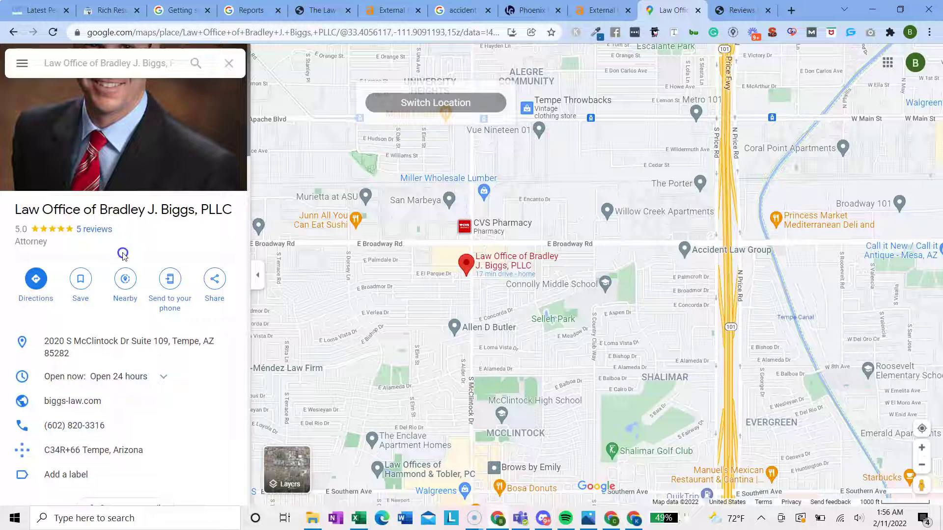
scroll(123, 254, down, 4)
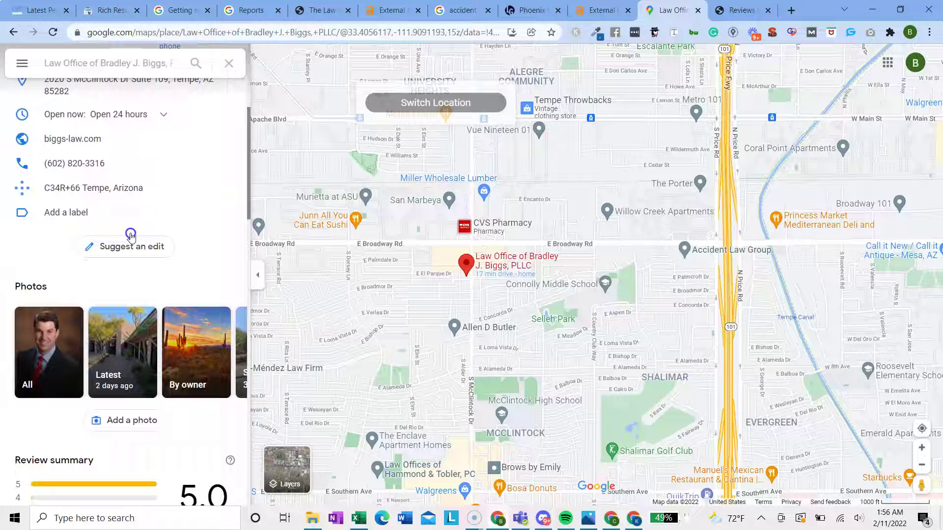
From the accident attorney phoenix az results, open the full local list and select Lamber Goodnow Injury Lawyers.
click(456, 10)
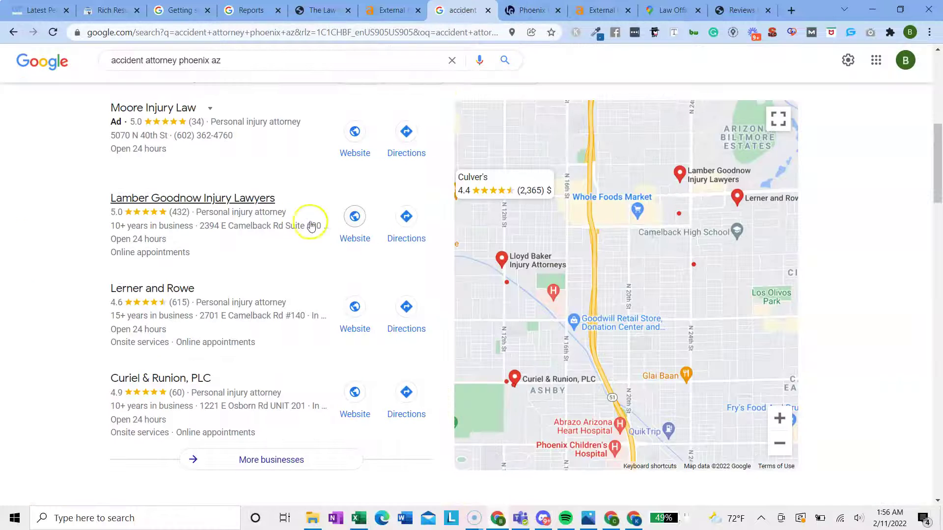
click(268, 234)
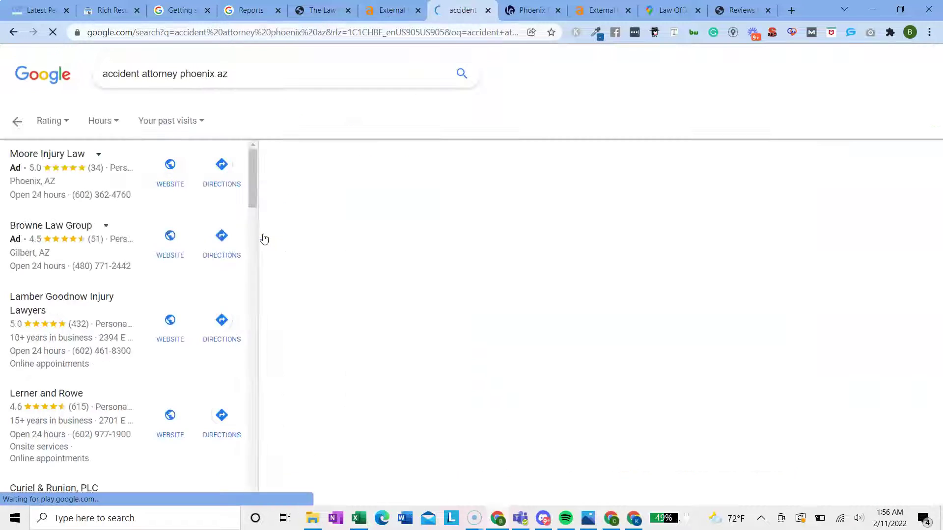
click(84, 326)
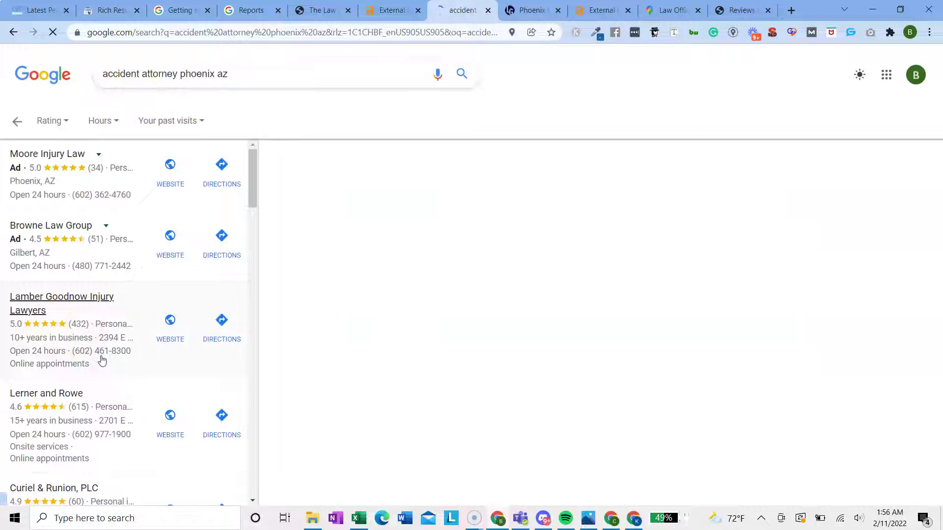
Browse Lamber Goodnow's products, Q&A, reviews and posts, highlighting the Questions & answers heading.
scroll(343, 394, down, 4)
scroll(344, 400, down, 1)
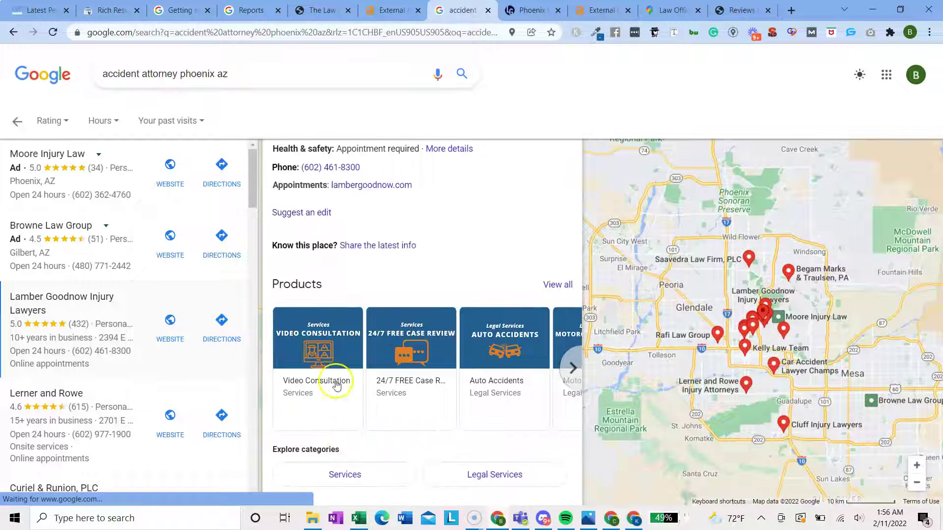
scroll(456, 341, right, 4)
scroll(457, 357, right, 4)
scroll(461, 359, down, 1)
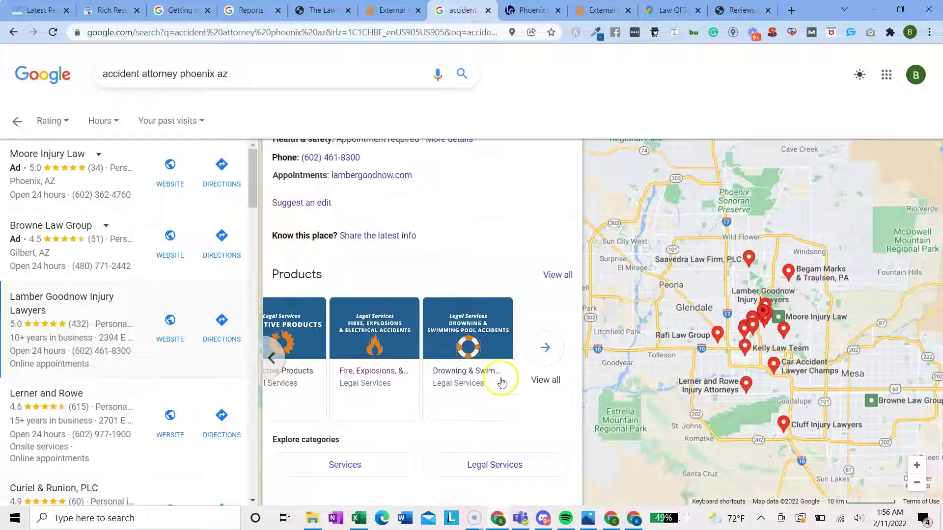
scroll(452, 354, left, 2)
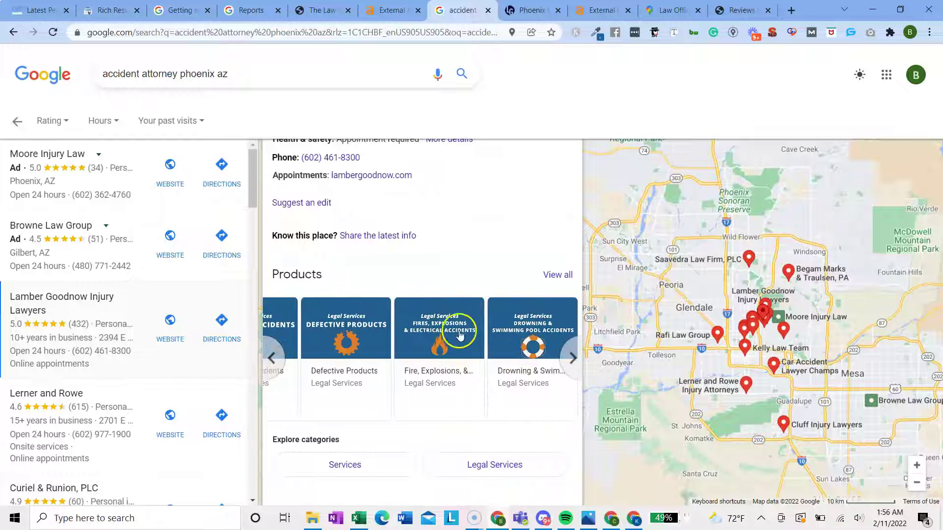
scroll(368, 328, left, 4)
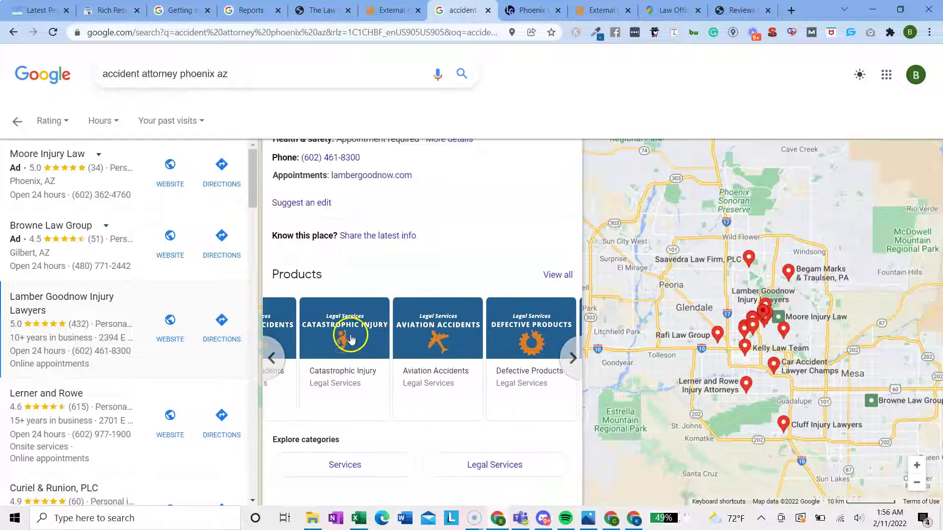
scroll(400, 344, left, 2)
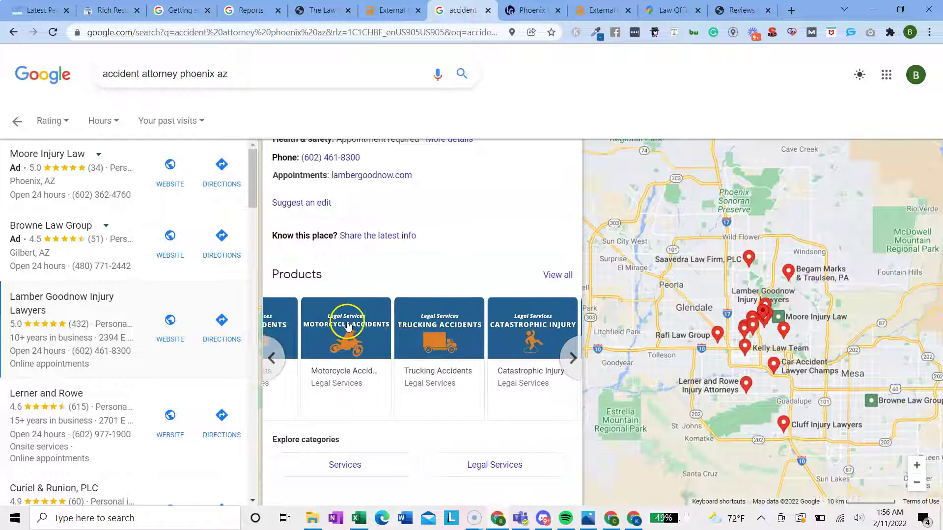
scroll(367, 342, left, 1)
scroll(367, 342, left, 2)
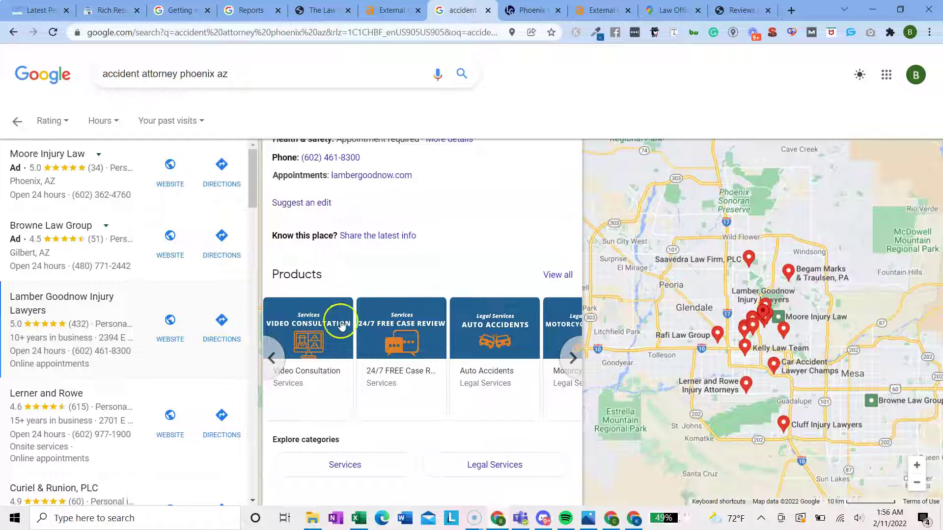
scroll(378, 397, down, 1)
scroll(379, 392, down, 1)
scroll(381, 221, up, 3)
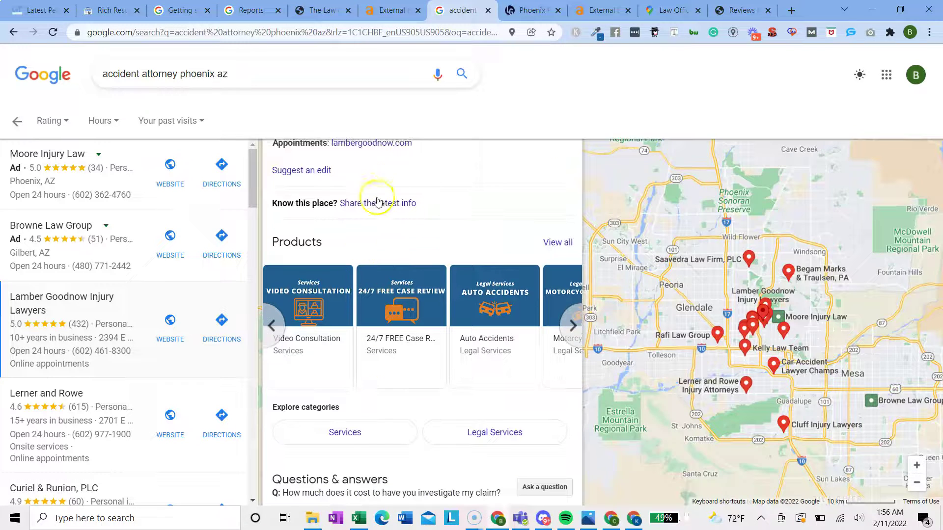
scroll(400, 268, down, 7)
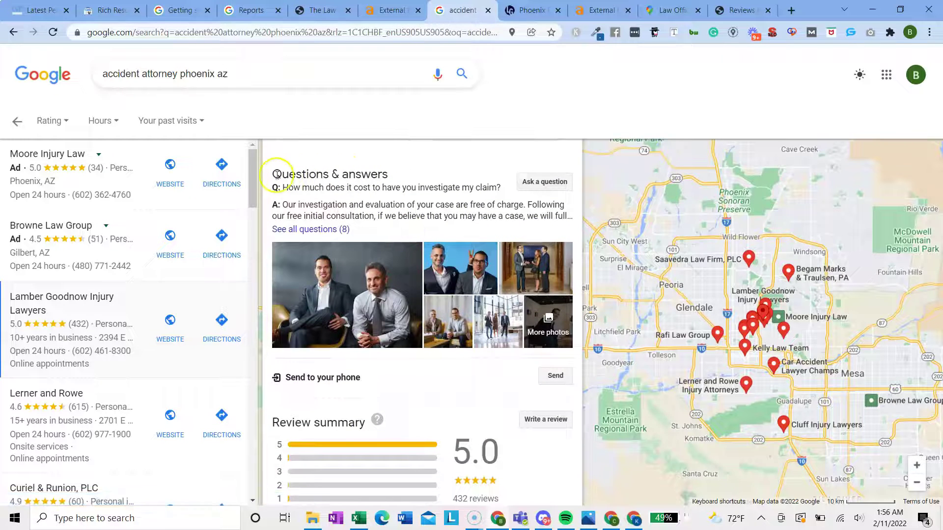
drag(273, 174, 387, 171)
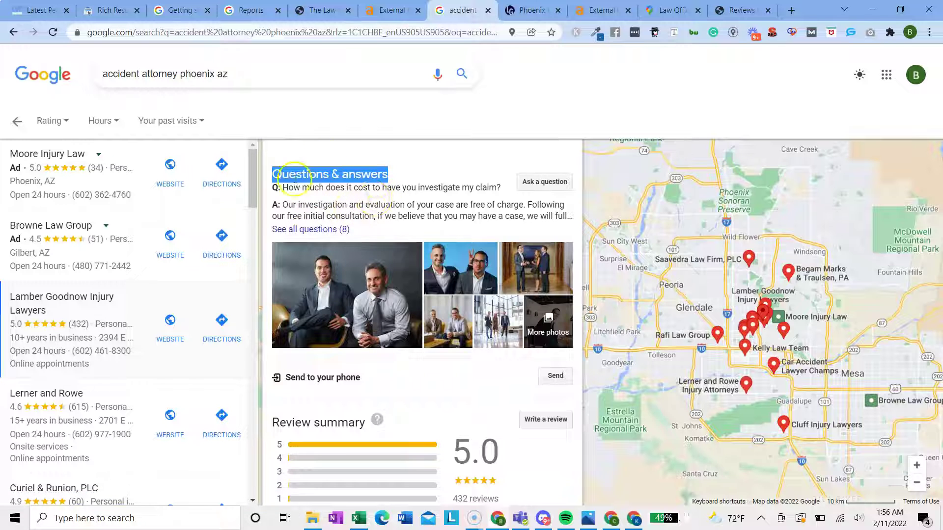
scroll(346, 234, down, 9)
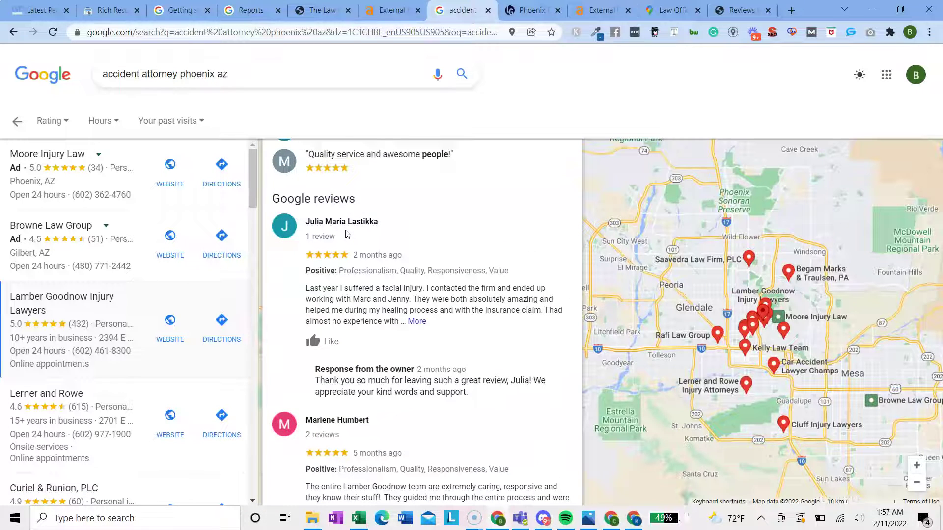
scroll(346, 235, down, 10)
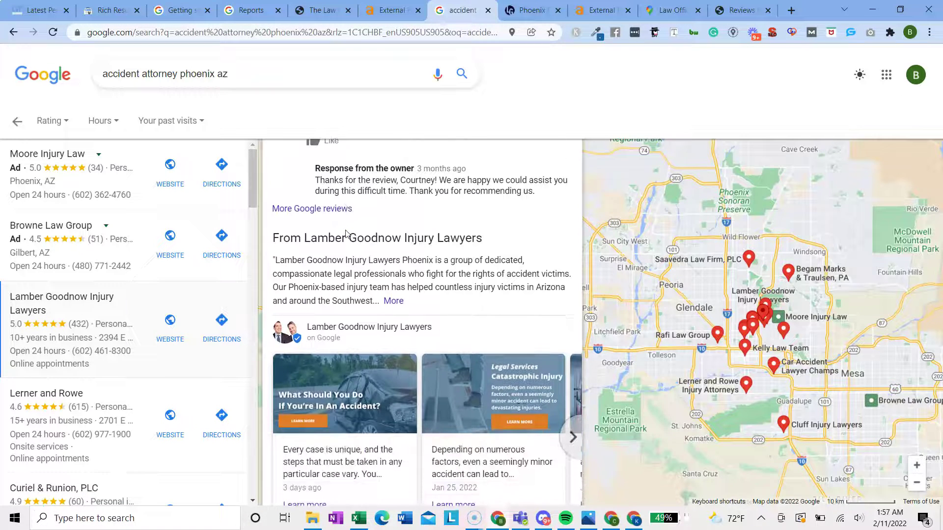
scroll(346, 235, down, 2)
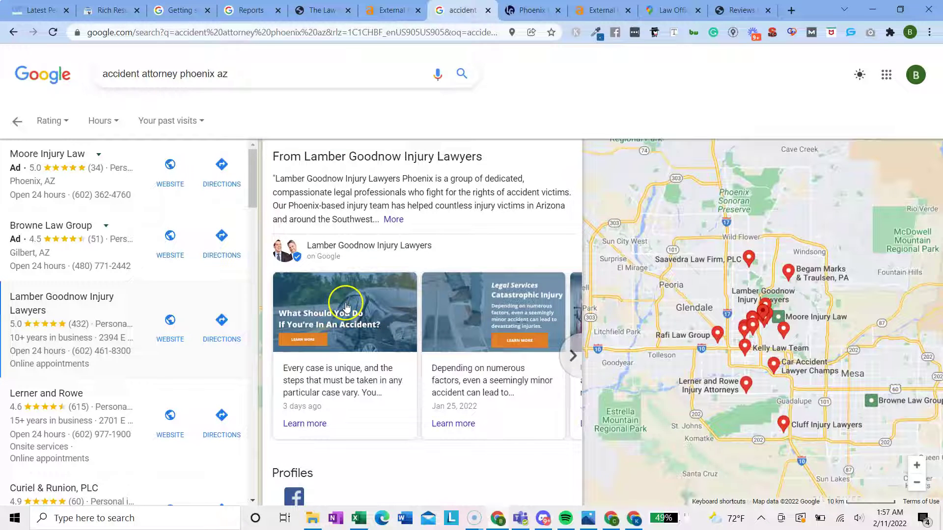
click(347, 306)
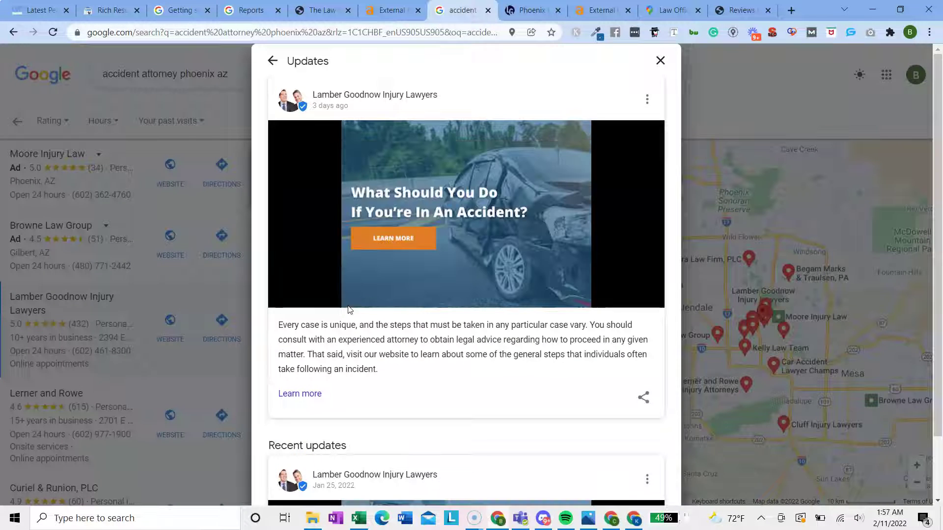
scroll(362, 314, down, 9)
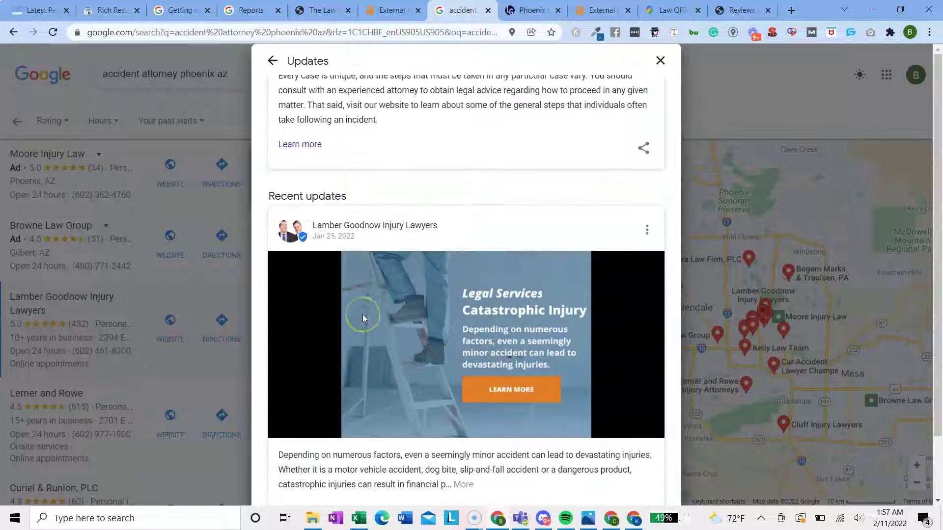
scroll(364, 314, down, 6)
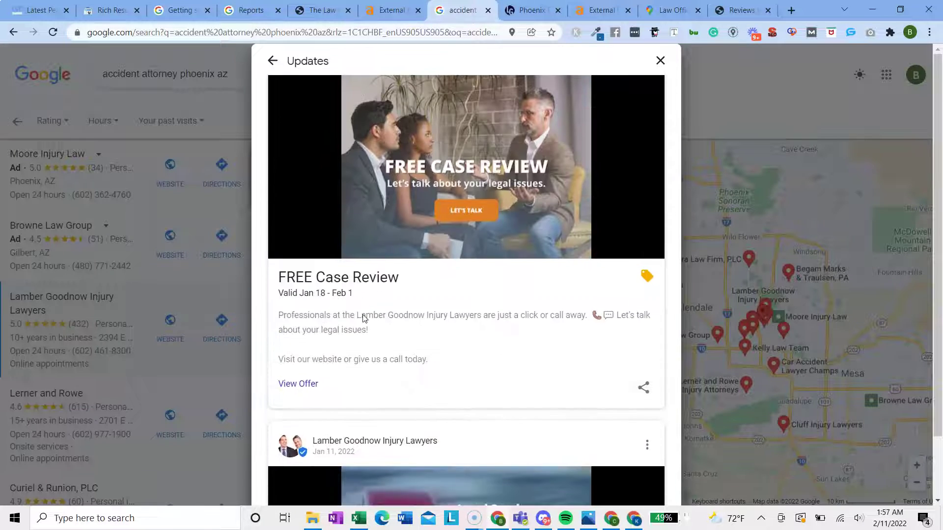
scroll(363, 316, down, 7)
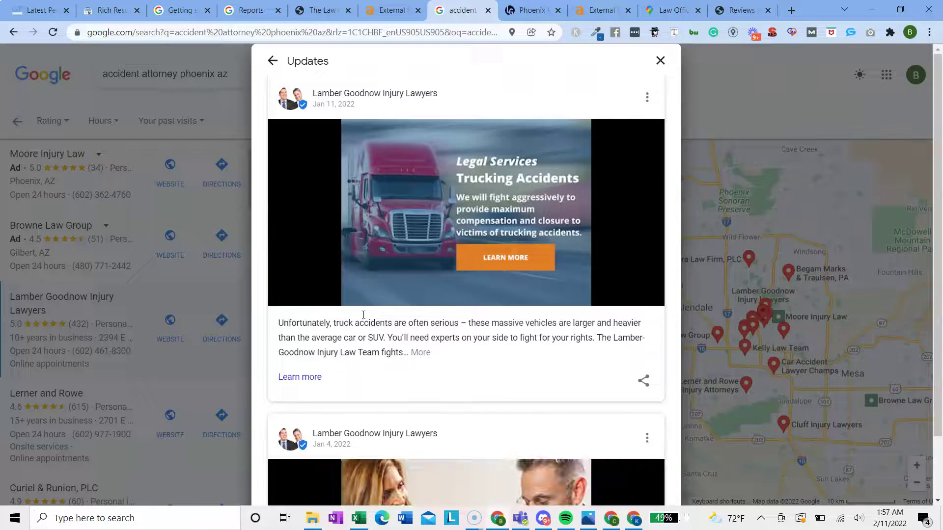
scroll(362, 317, down, 8)
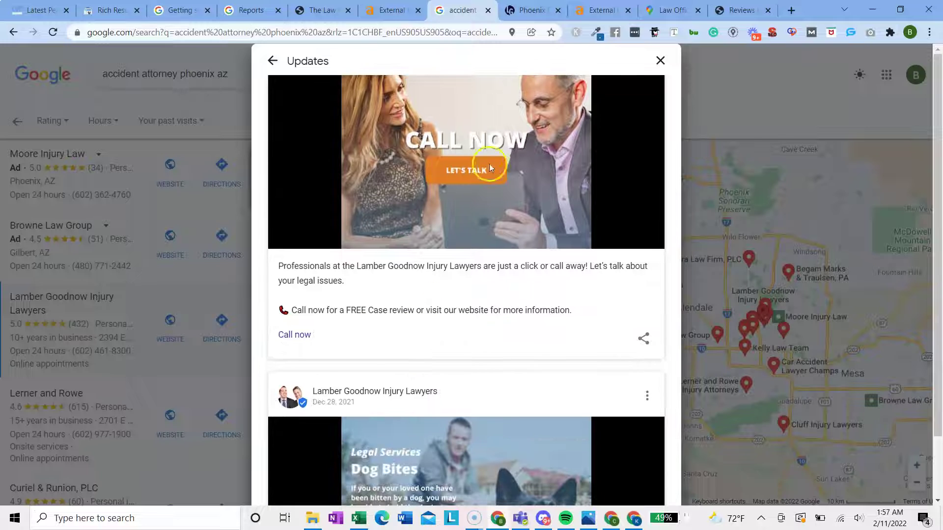
scroll(397, 296, down, 6)
scroll(397, 296, down, 1)
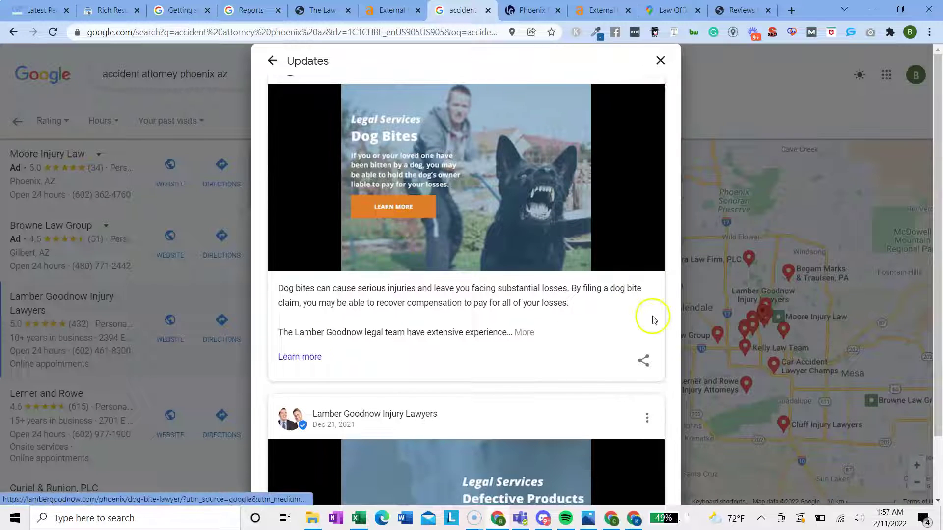
scroll(443, 211, down, 10)
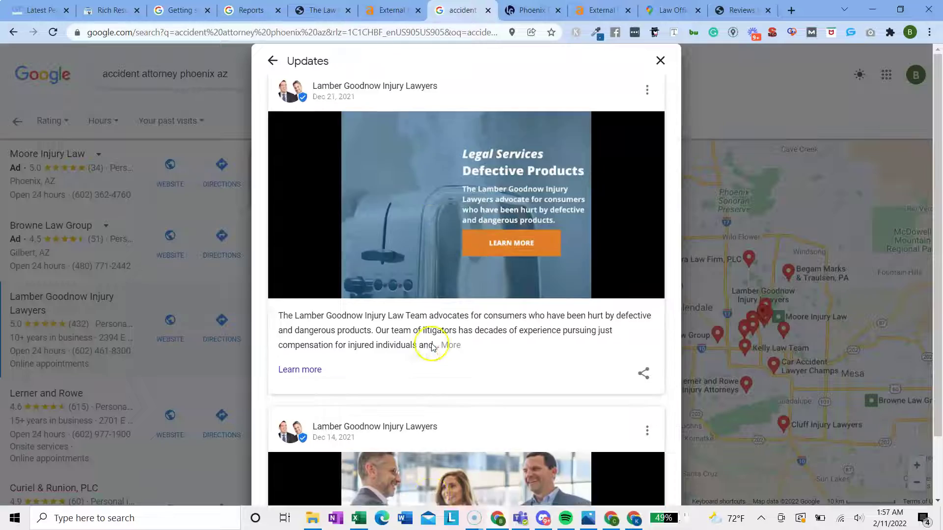
scroll(459, 275, up, 15)
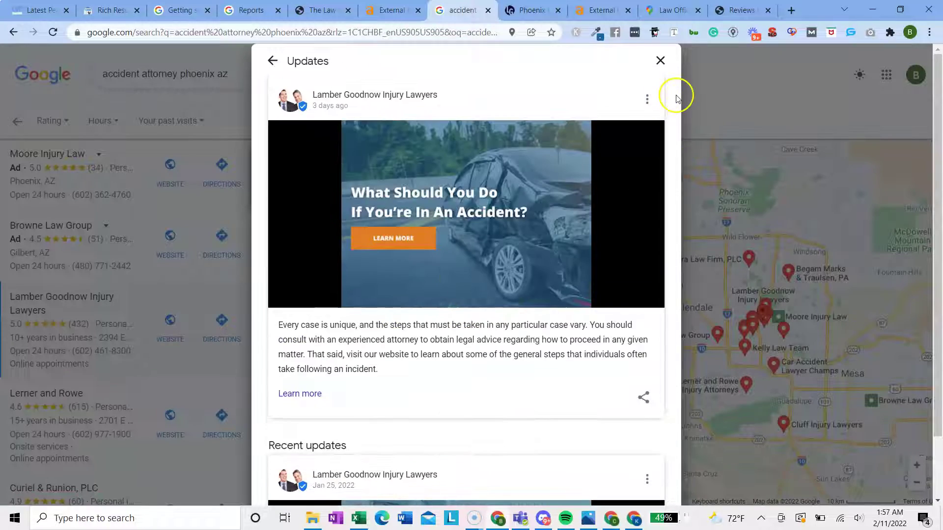
click(660, 60)
Highlight Lamber Goodnow's 5.0 rating and 432 Google reviews, then go to the Advosy review page.
scroll(378, 422, down, 5)
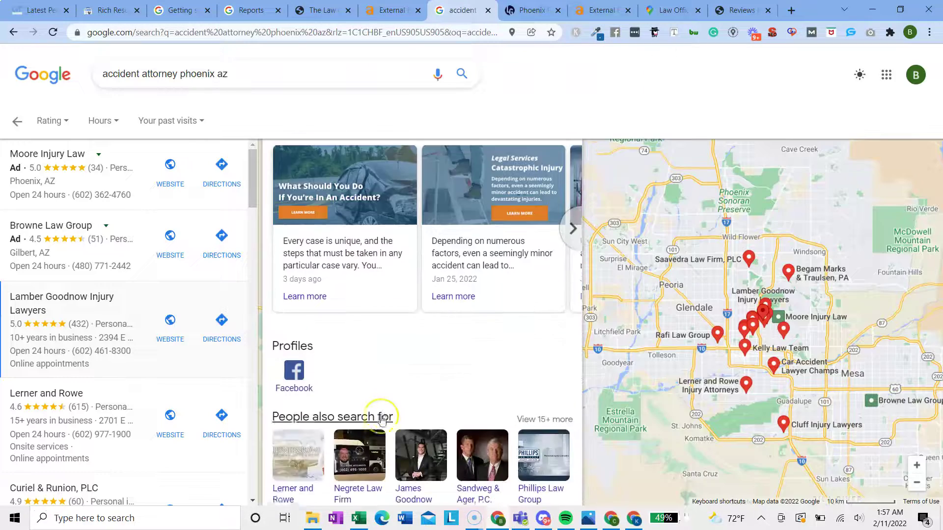
scroll(381, 420, up, 20)
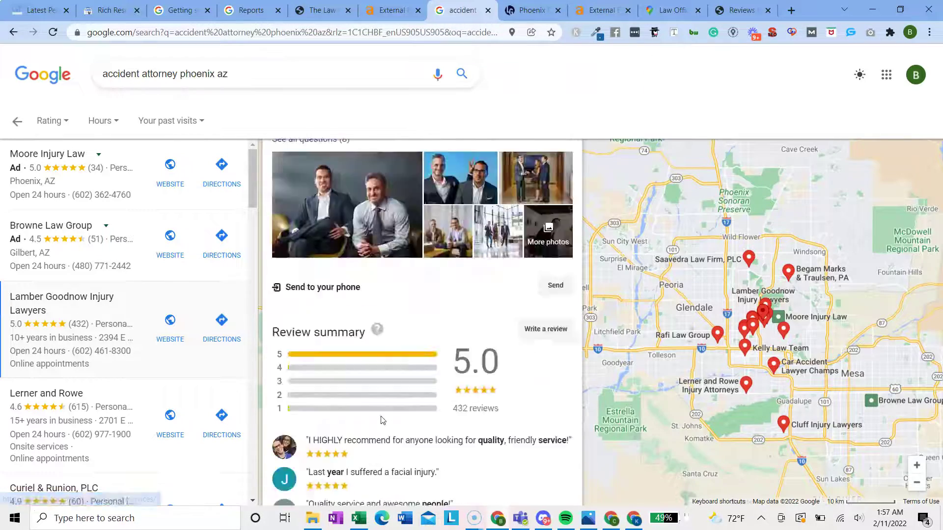
scroll(402, 312, up, 4)
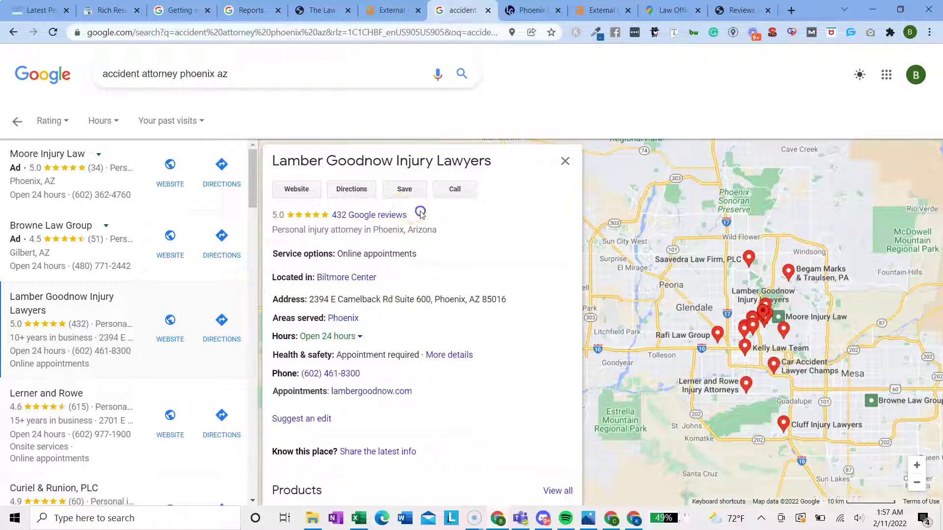
double_click(393, 215)
drag(369, 211, 332, 207)
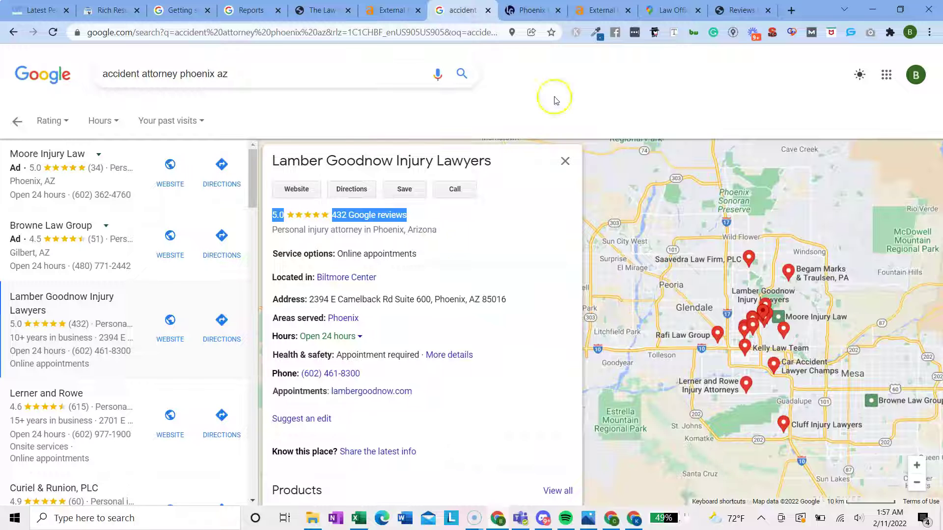
click(739, 11)
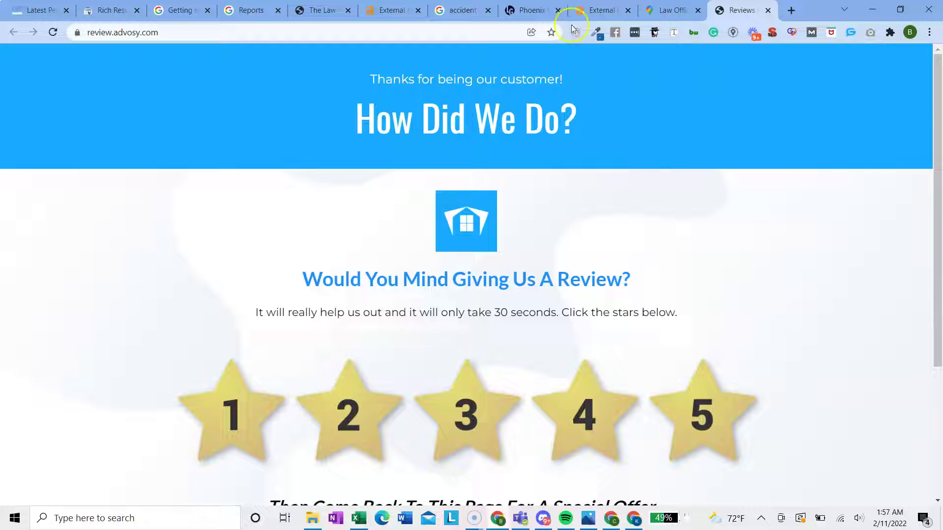
Check the law office's Google Maps listing.
click(673, 11)
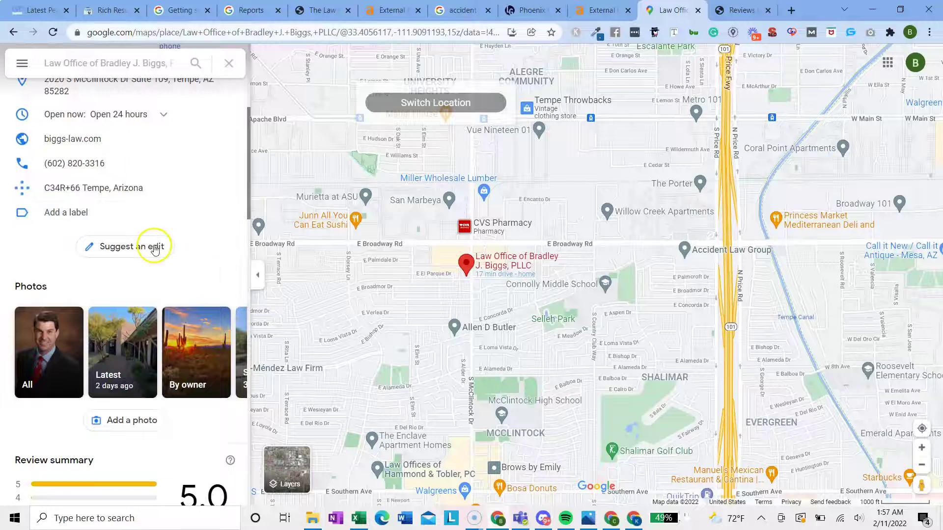
scroll(152, 246, down, 10)
scroll(139, 415, up, 15)
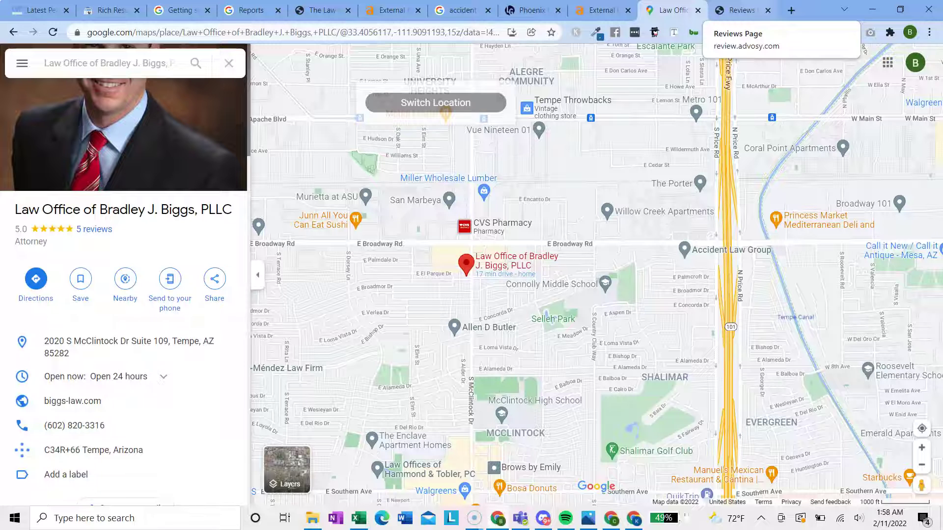
Test the Advosy funnel with a low then a high star rating, then close the page.
click(739, 10)
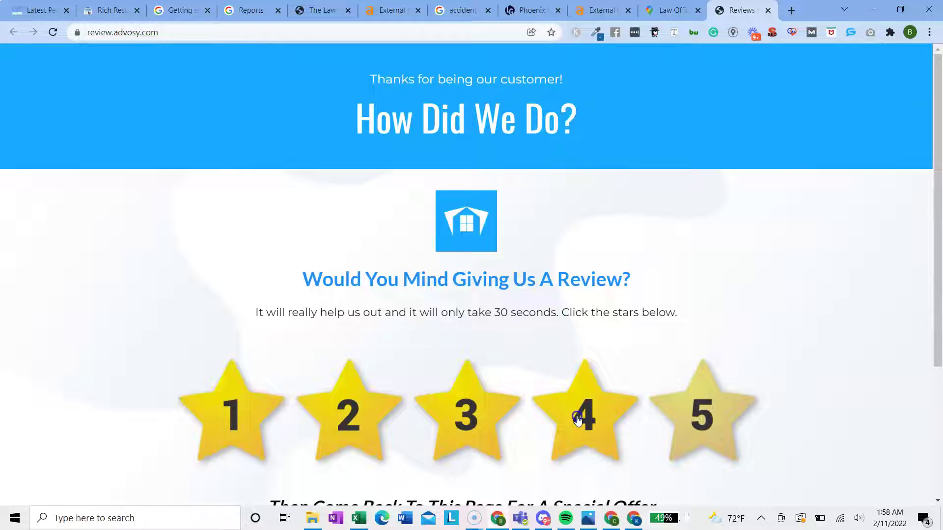
click(483, 423)
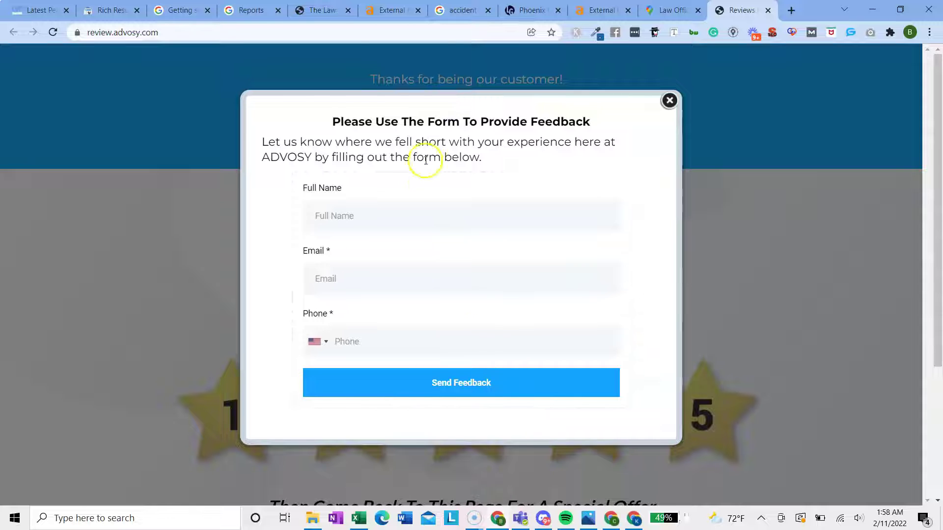
scroll(432, 278, down, 4)
click(669, 113)
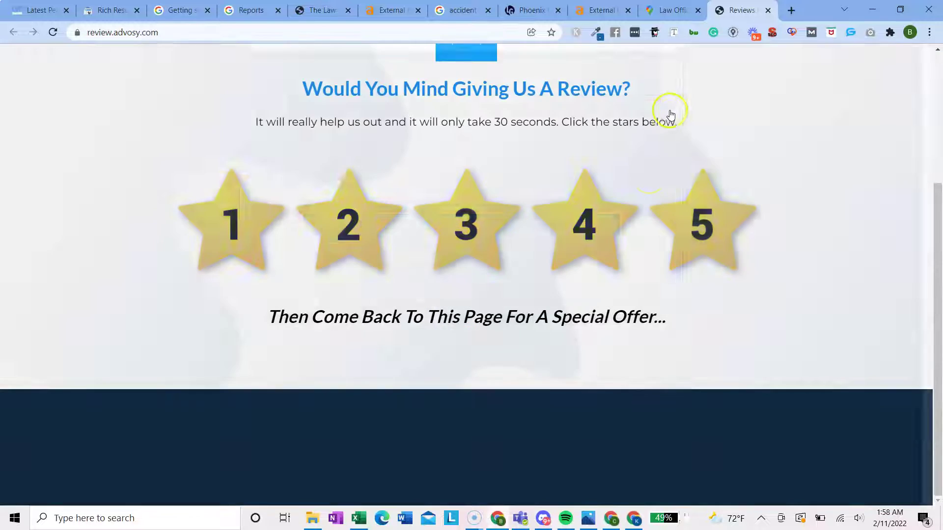
click(594, 211)
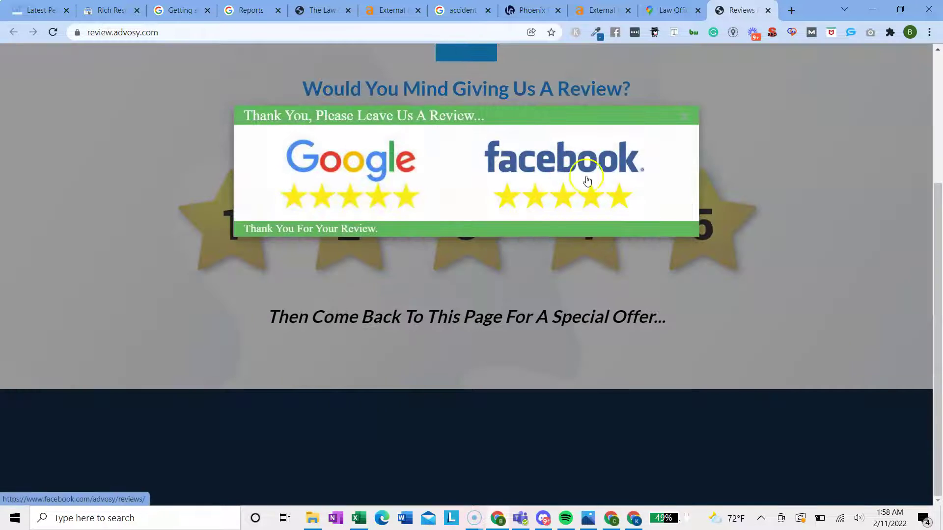
click(740, 165)
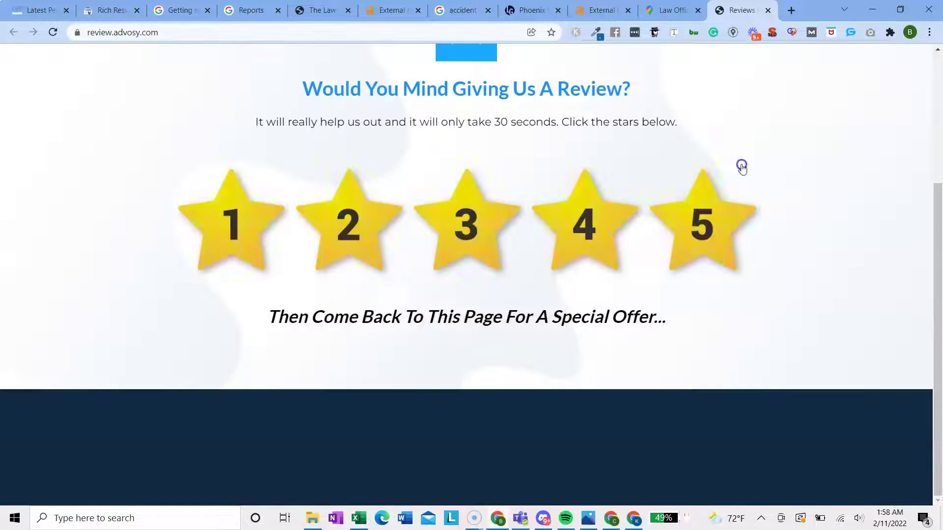
click(768, 10)
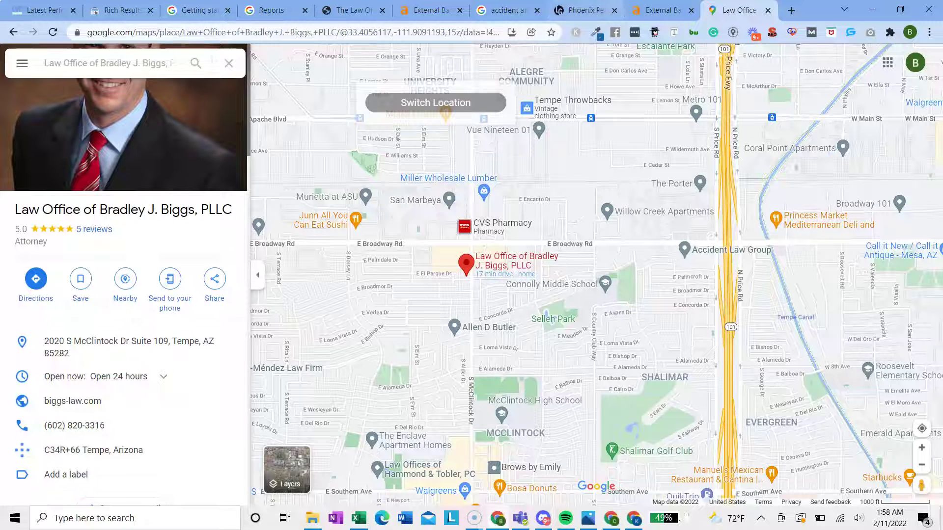
Flip through the competitor site, Ahrefs backlinks and Local Services tabs, returning to the search results.
click(585, 9)
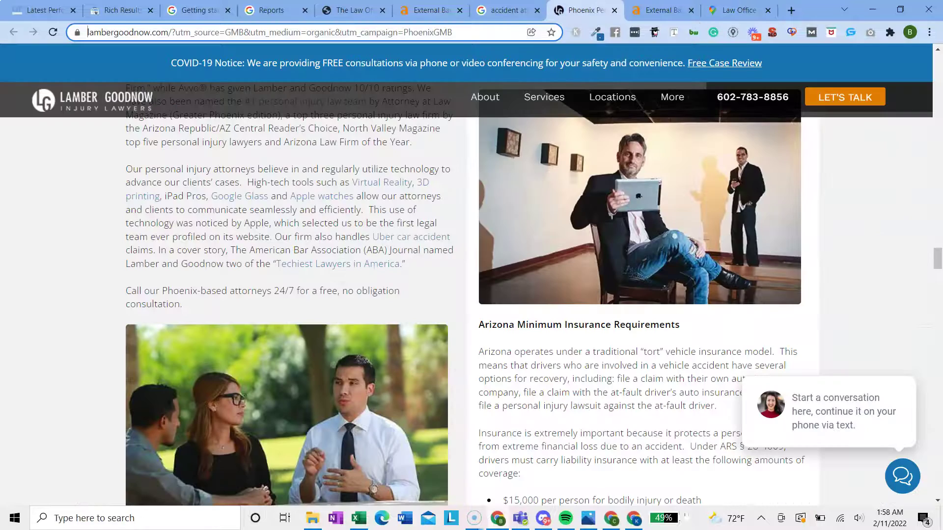
click(506, 10)
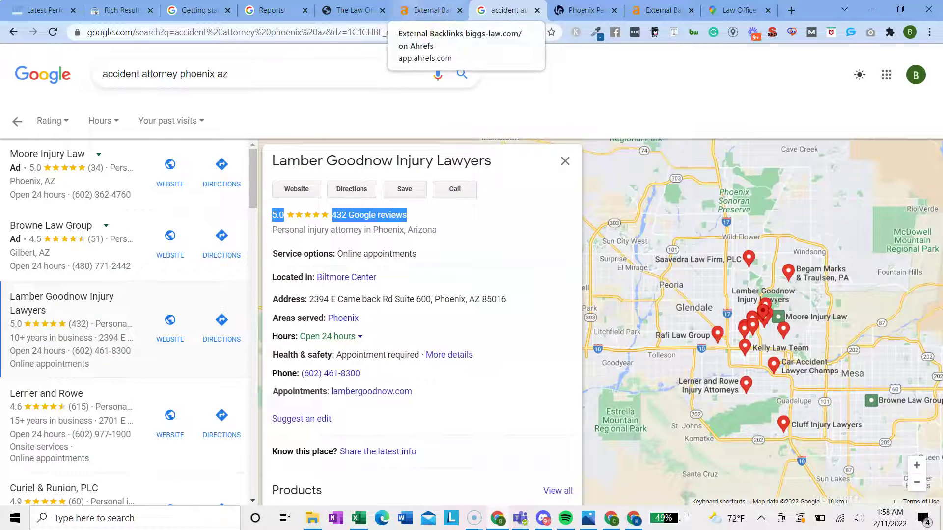
click(427, 10)
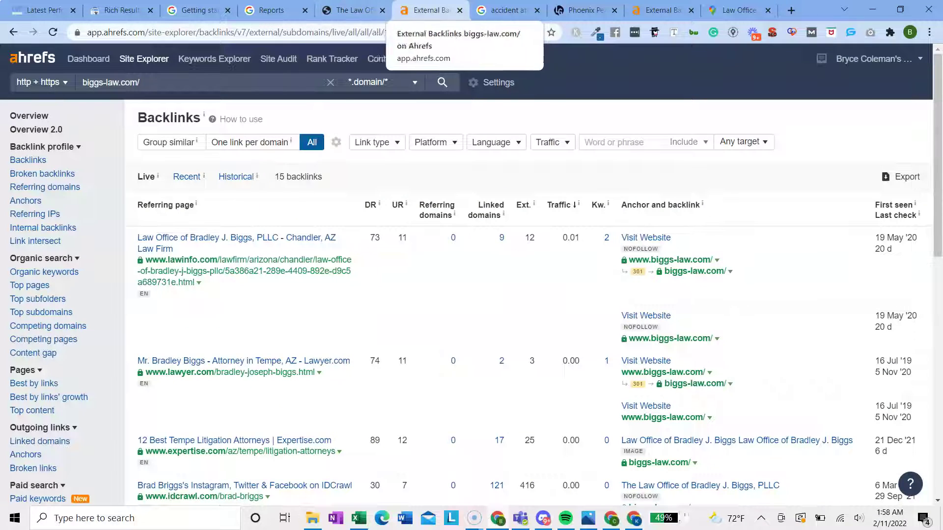
click(271, 10)
click(197, 9)
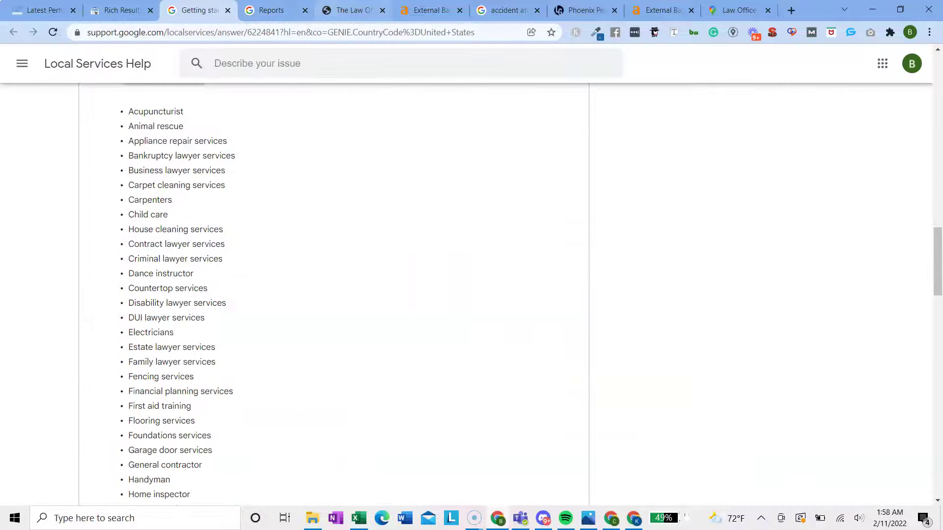
click(506, 10)
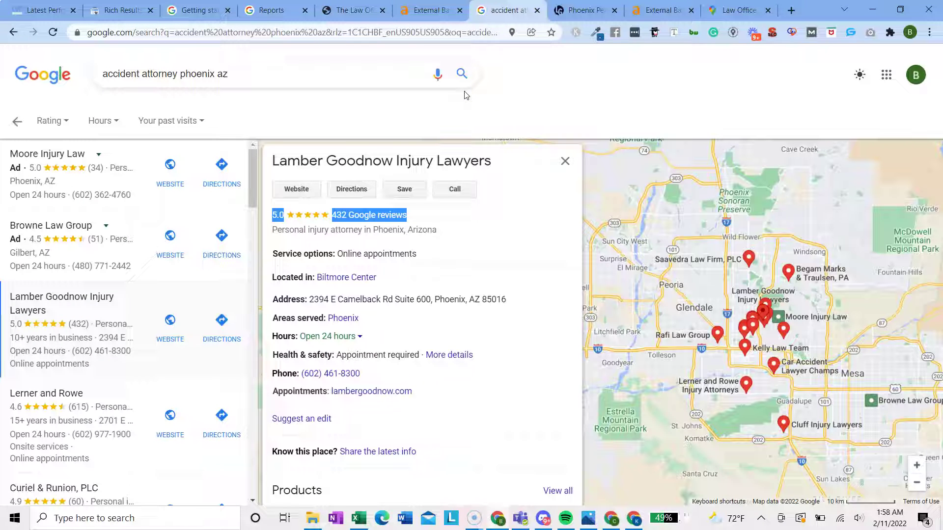
Review Lamber Goodnow's Google listing and website, highlighting its 432-review rating.
scroll(484, 406, down, 5)
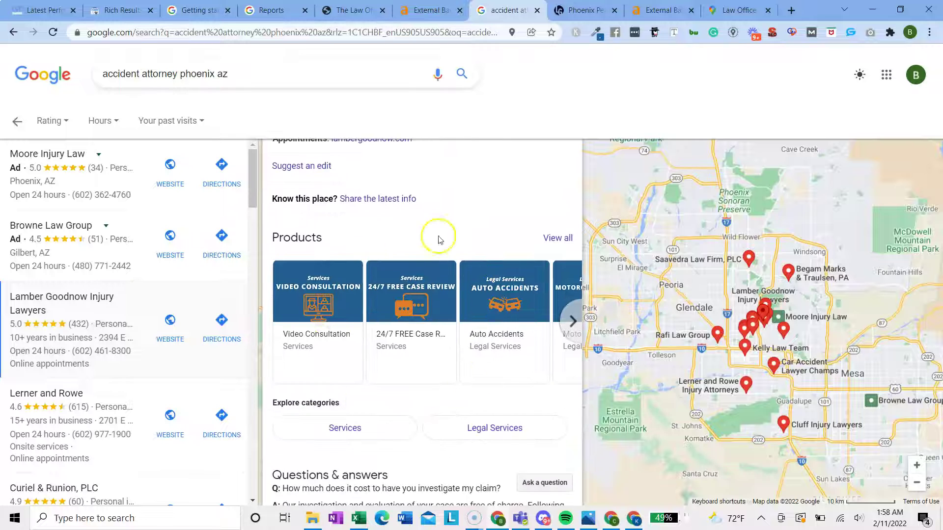
scroll(396, 331, right, 5)
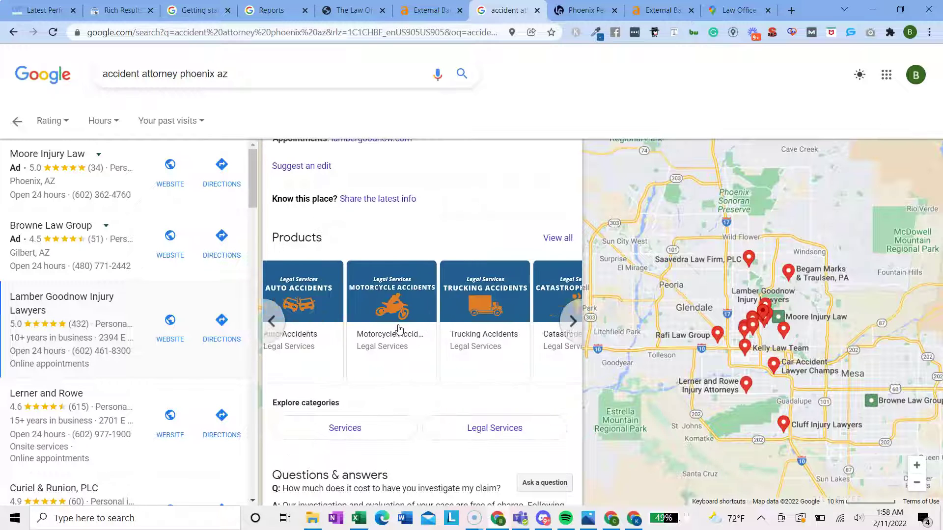
scroll(398, 330, right, 3)
scroll(398, 328, down, 5)
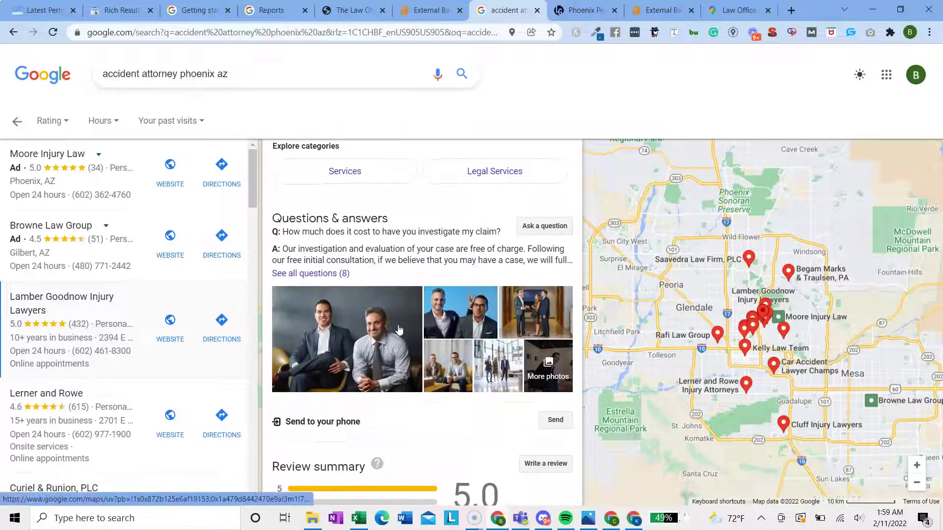
scroll(399, 330, down, 5)
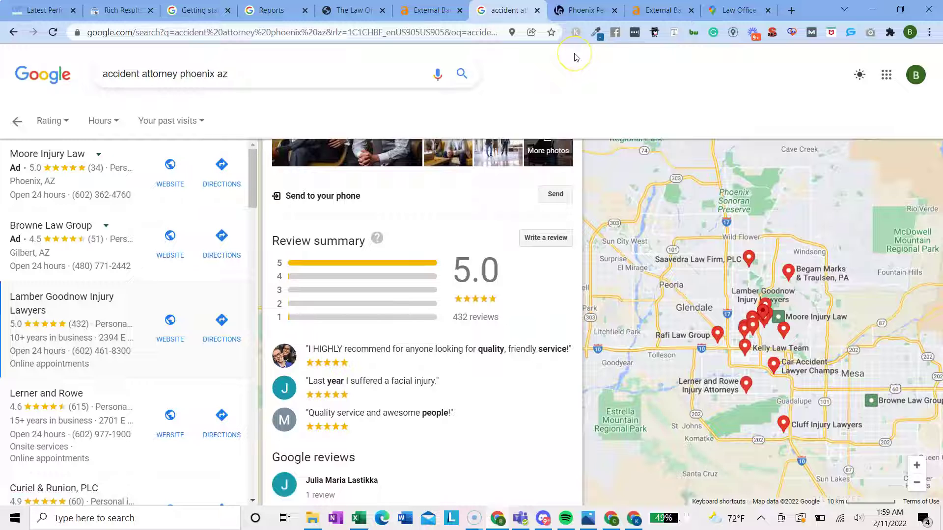
key(ctrl+Tab)
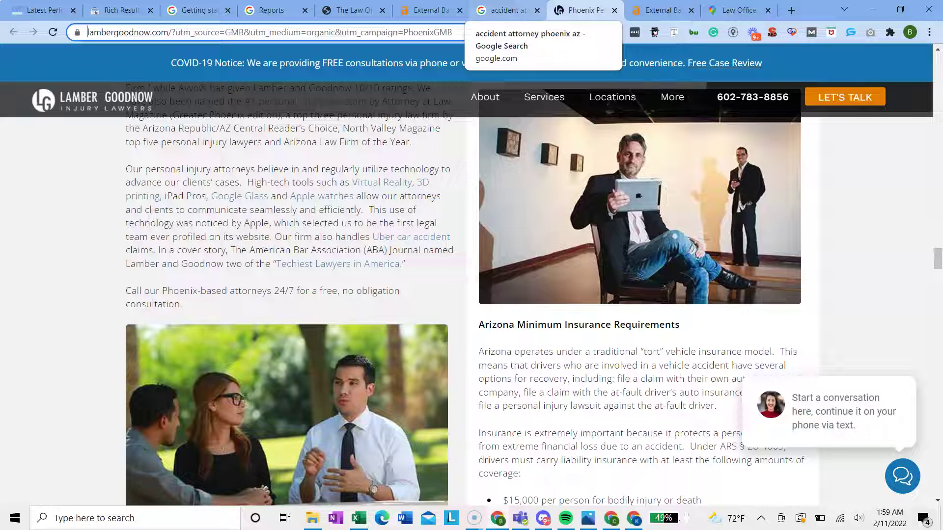
click(508, 10)
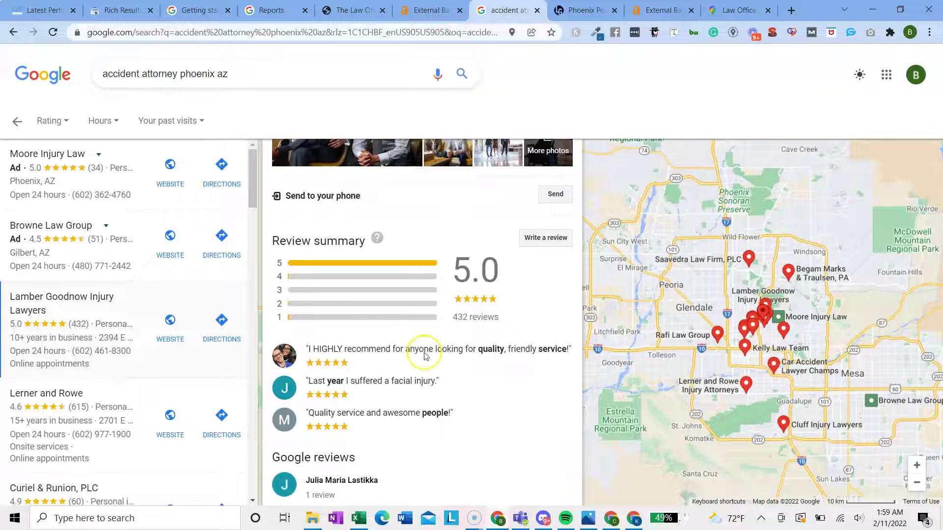
scroll(334, 222, up, 3)
scroll(334, 222, up, 6)
drag(273, 214, 407, 216)
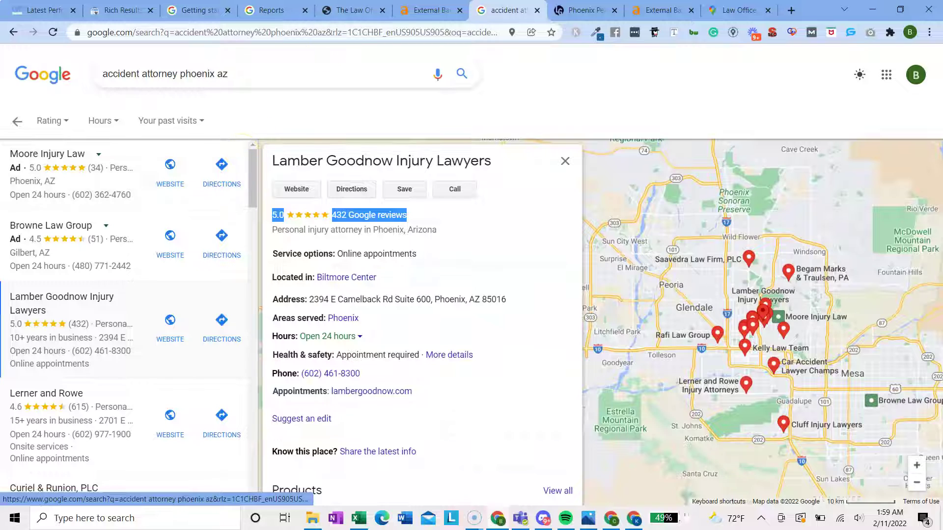
Compare the client's biggs-law.com homepage against its Ahrefs backlinks and Local Services reports.
click(275, 10)
click(353, 9)
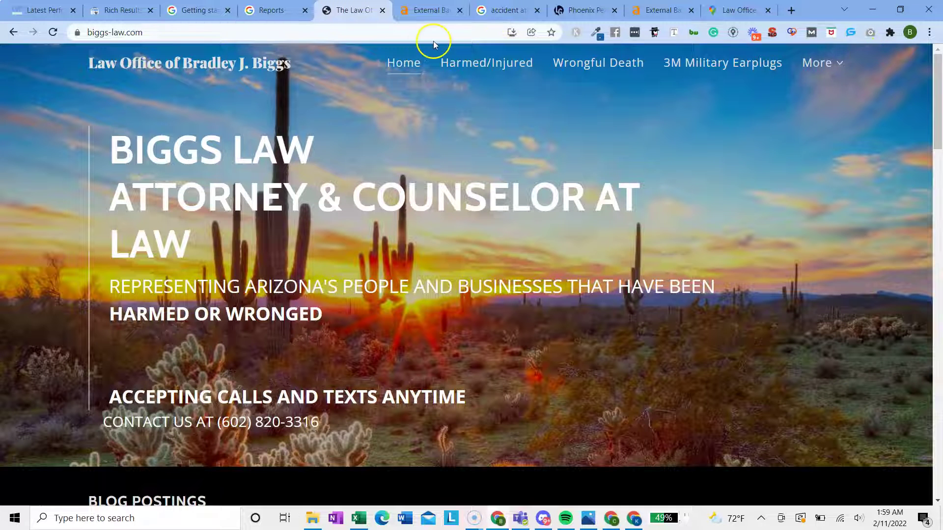
click(431, 9)
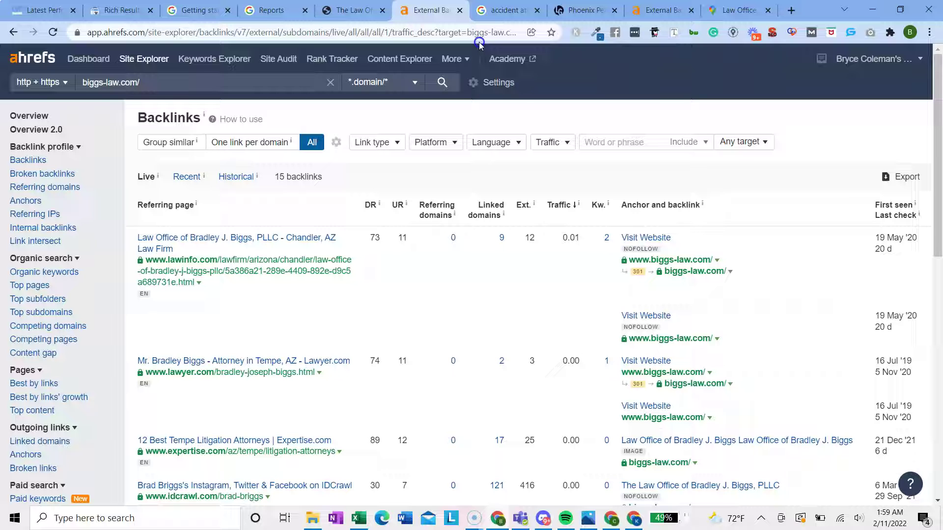
click(353, 10)
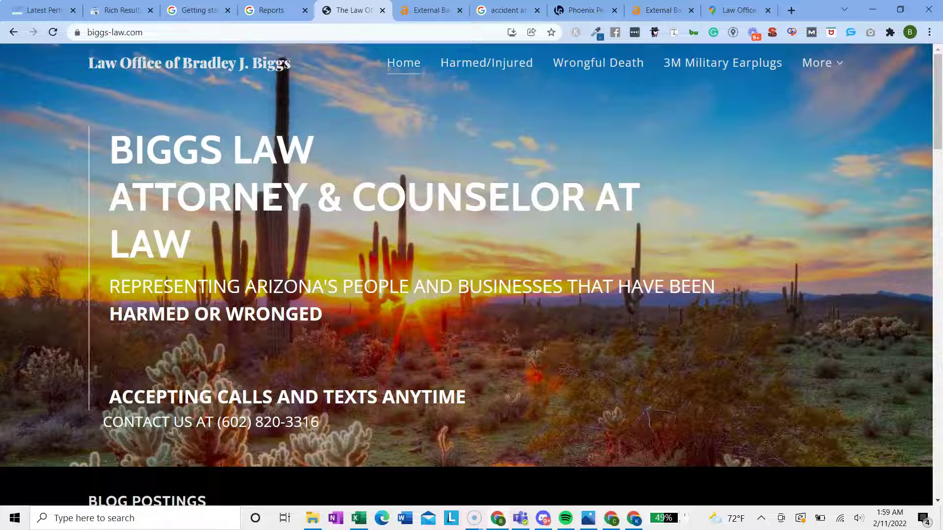
click(305, 6)
click(353, 10)
Open the Local Services Help category list and select the Criminal lawyer services line.
click(297, 13)
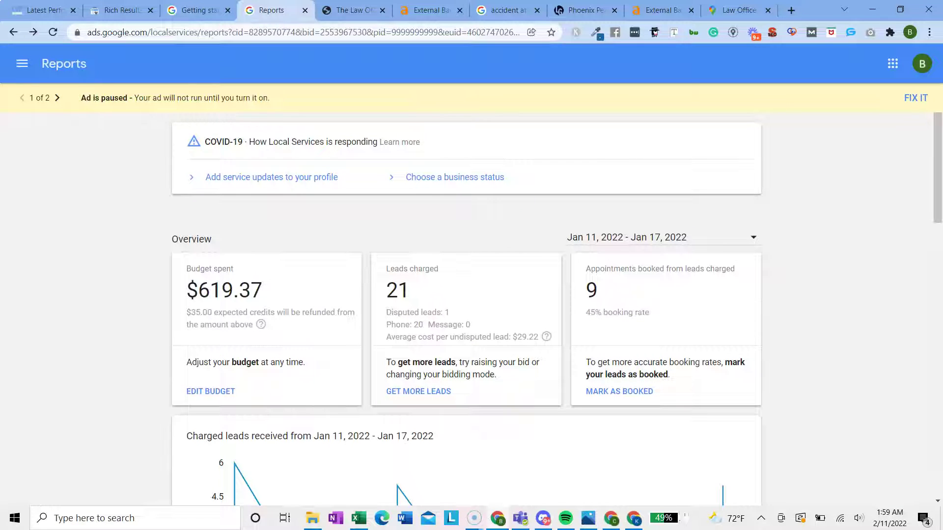
click(196, 10)
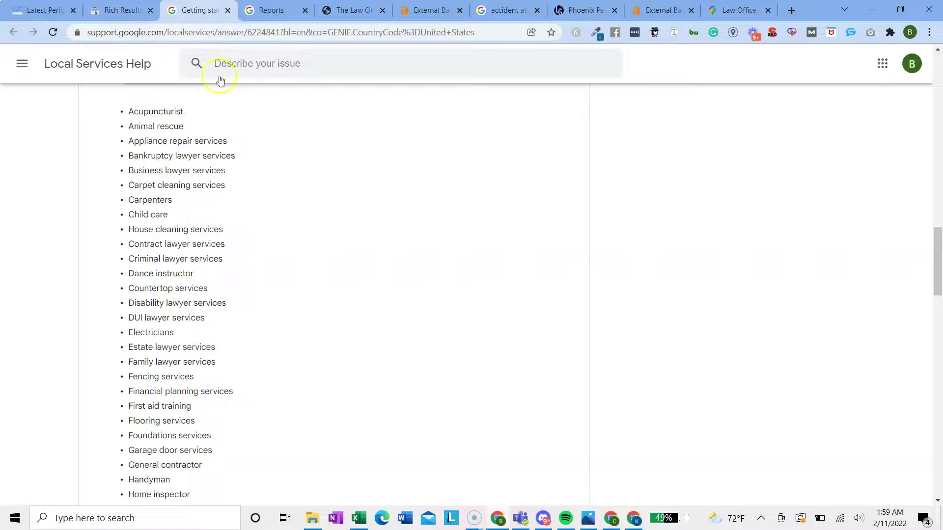
scroll(206, 260, down, 1)
scroll(205, 260, down, 1)
double_click(219, 222)
click(218, 221)
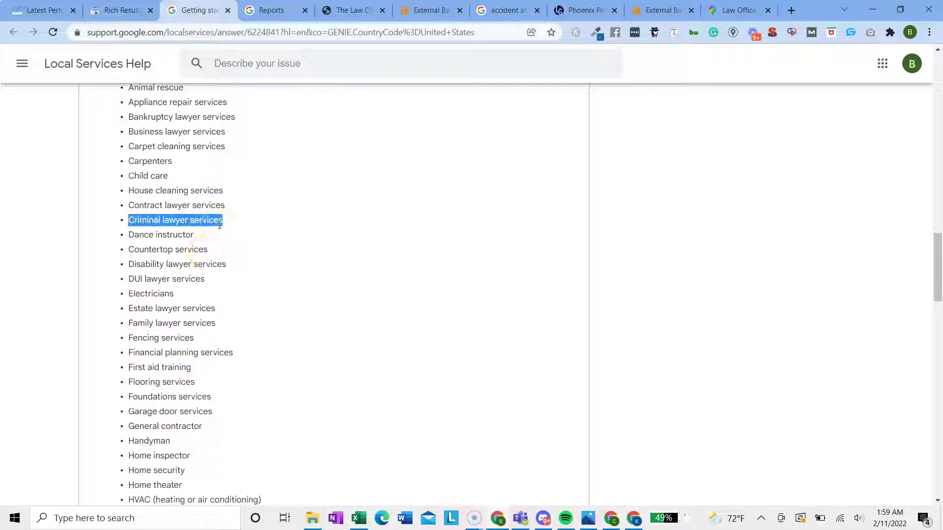
scroll(227, 253, down, 1)
scroll(227, 252, up, 2)
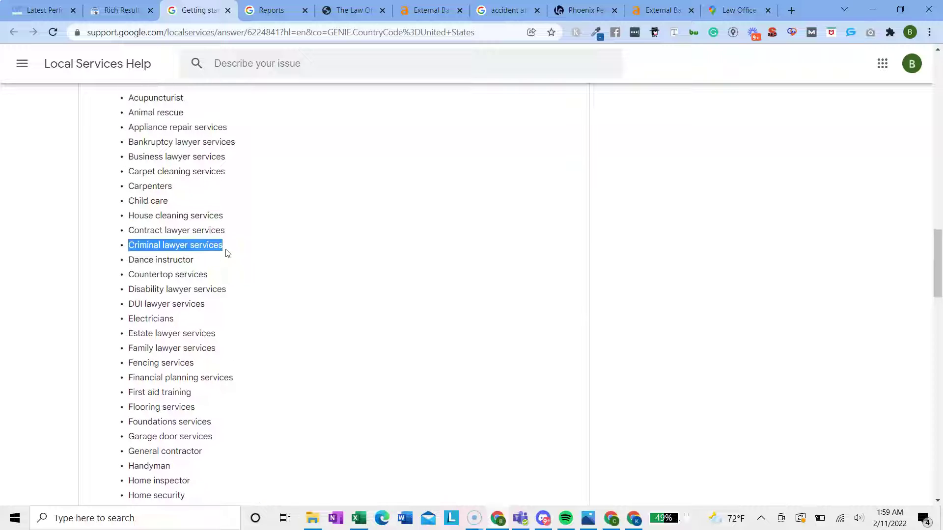
Search the page for 'lawyer' with Ctrl+F.
key(ctrl+f)
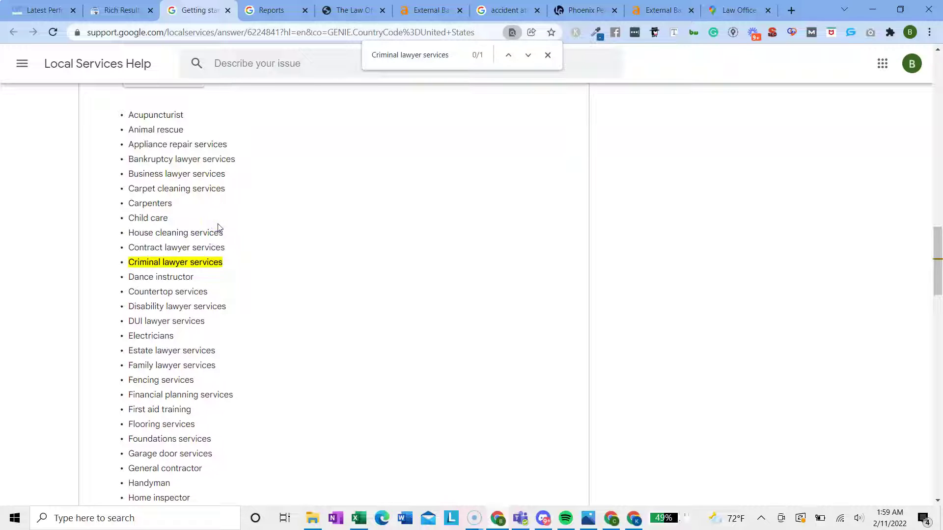
double_click(410, 55)
key(BackSpace)
key(BackSpace)
key(BackSpace)
key(BackSpace)
key(BackSpace)
key(BackSpace)
key(BackSpace)
key(BackSpace)
key(BackSpace)
key(BackSpace)
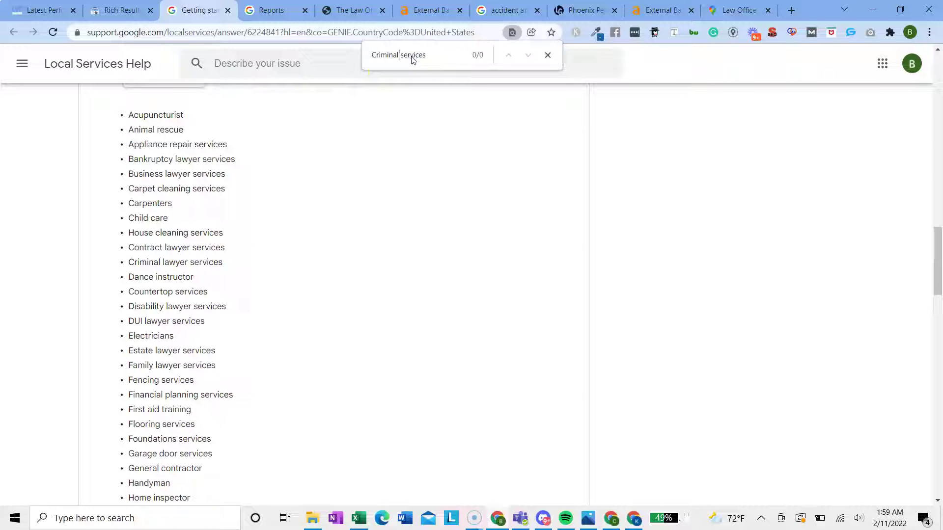
key(Delete)
key(Delete)
key(Delete)
click(411, 56)
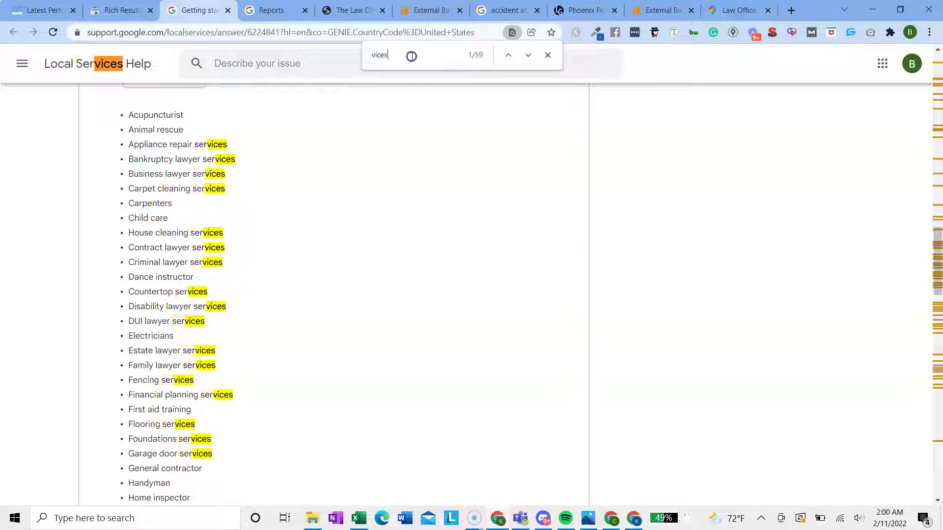
key(BackSpace)
key(BackSpace)
key(BackSpace)
key(BackSpace)
key(BackSpace)
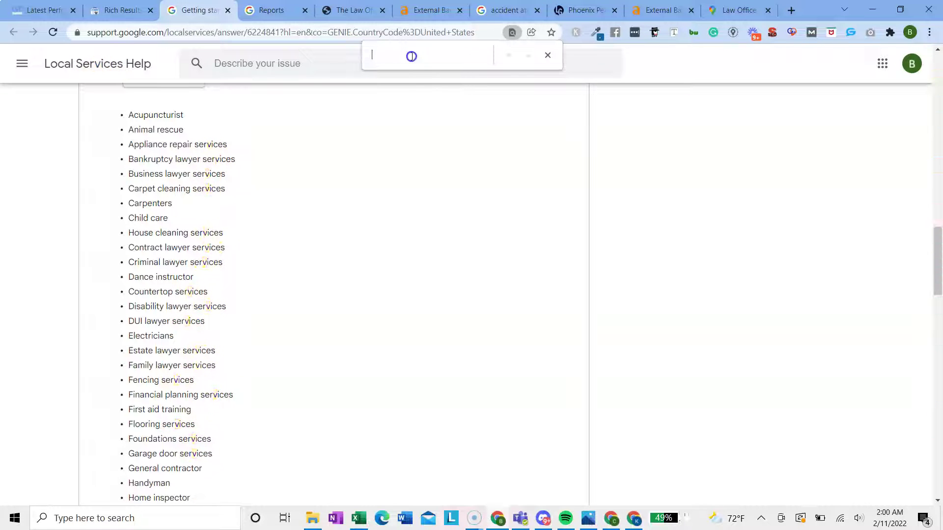
text(lawyer)
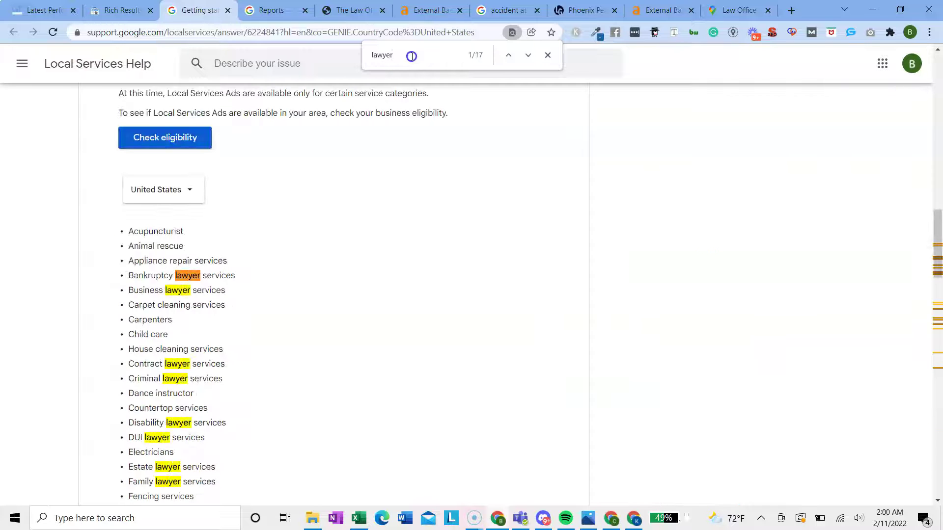
Highlight the DUI lawyer services and Personal injury lawyer services entries.
scroll(392, 261, down, 2)
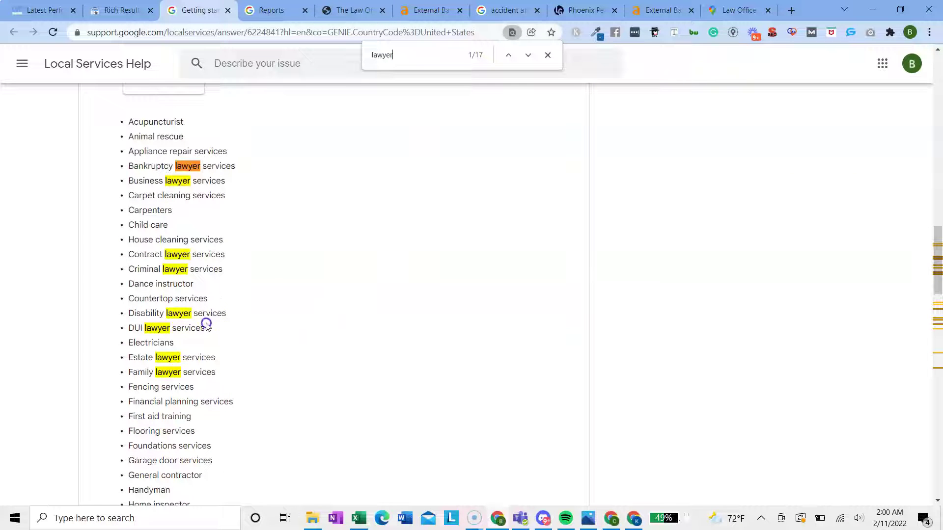
triple_click(195, 326)
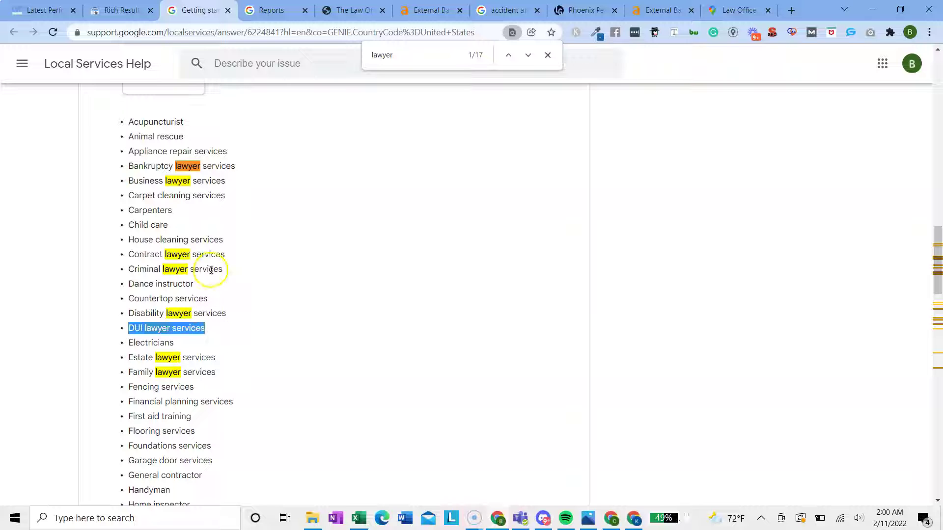
scroll(218, 347, down, 1)
scroll(218, 347, down, 4)
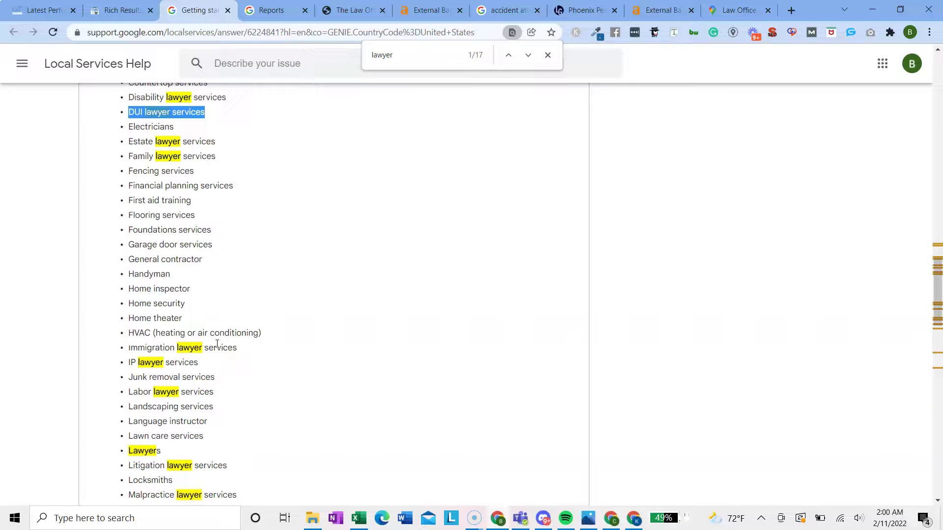
scroll(217, 344, down, 2)
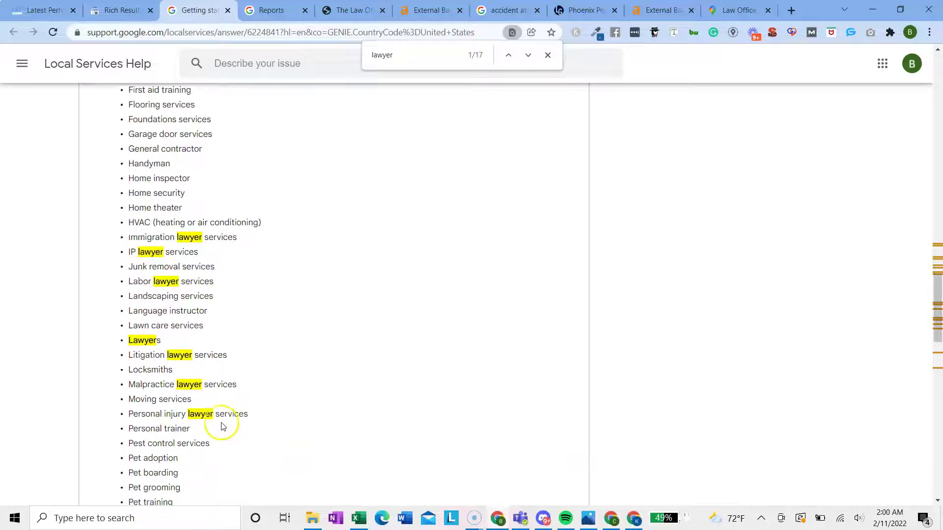
triple_click(229, 414)
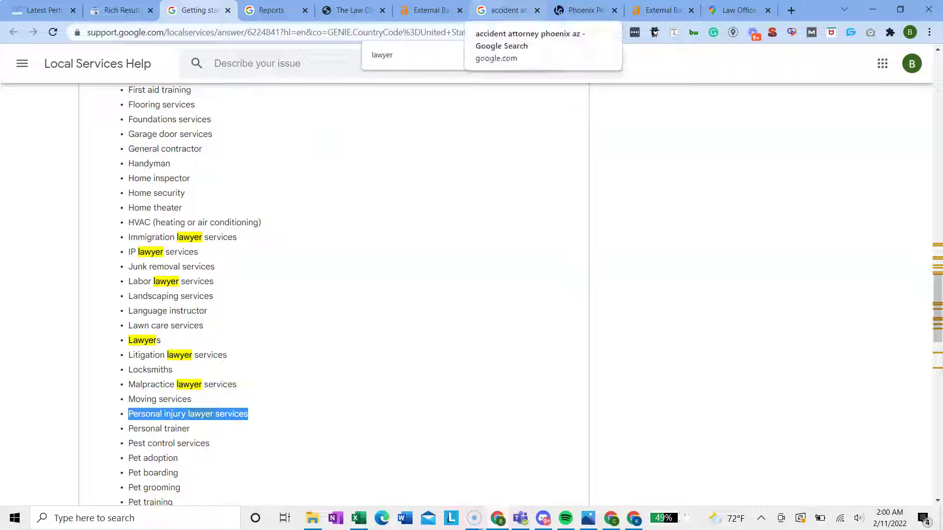
click(327, 211)
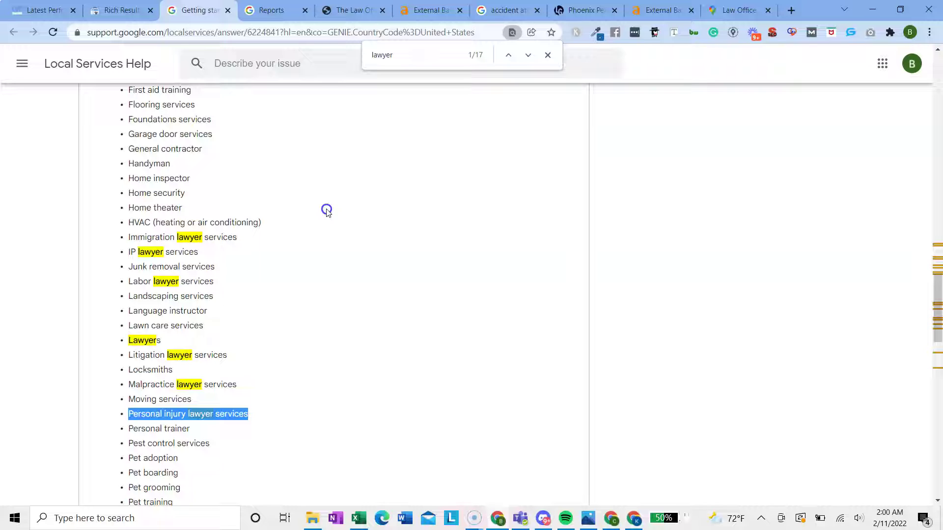
Step through the open pages to land on the Local Services Ads reports.
click(122, 10)
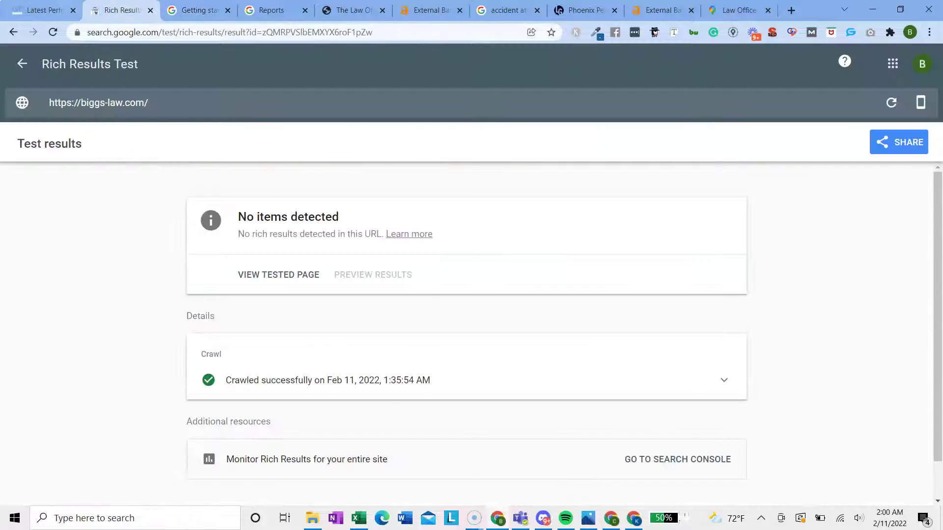
key(ctrl+1)
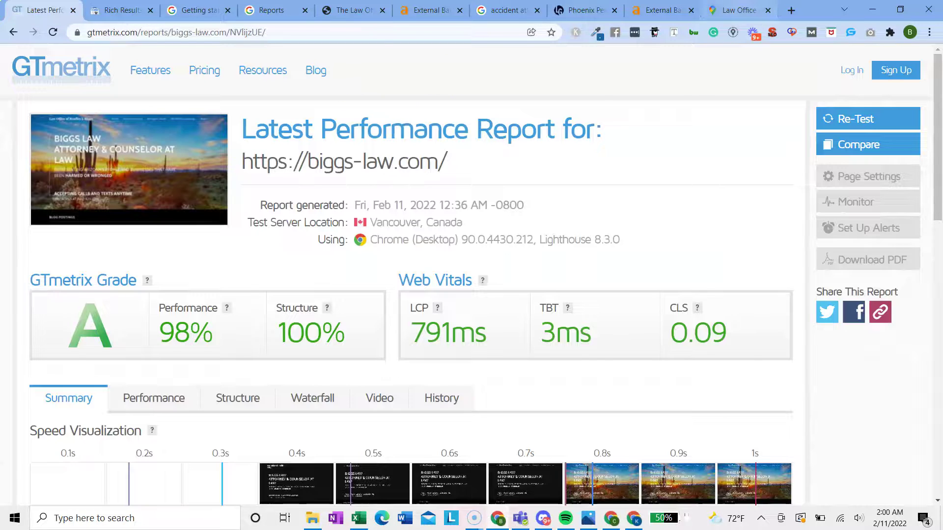
key(ctrl+9)
key(ctrl+shift+Tab)
key(ctrl+shift+Tab)
key(ctrl+shift+Tab)
key(ctrl+shift+Tab)
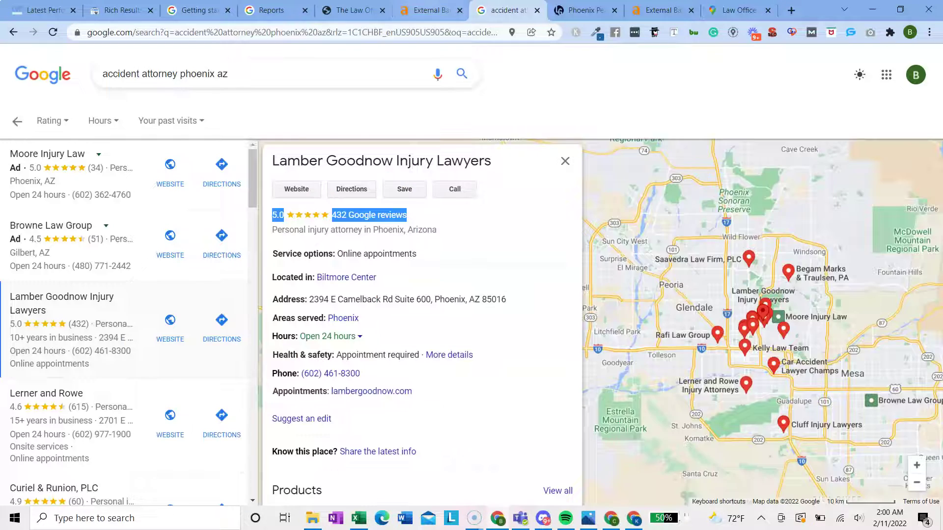
key(ctrl+shift+Tab)
key(ctrl+shift+Tab)
key(ctrl+shift+Tab)
key(ctrl+Tab)
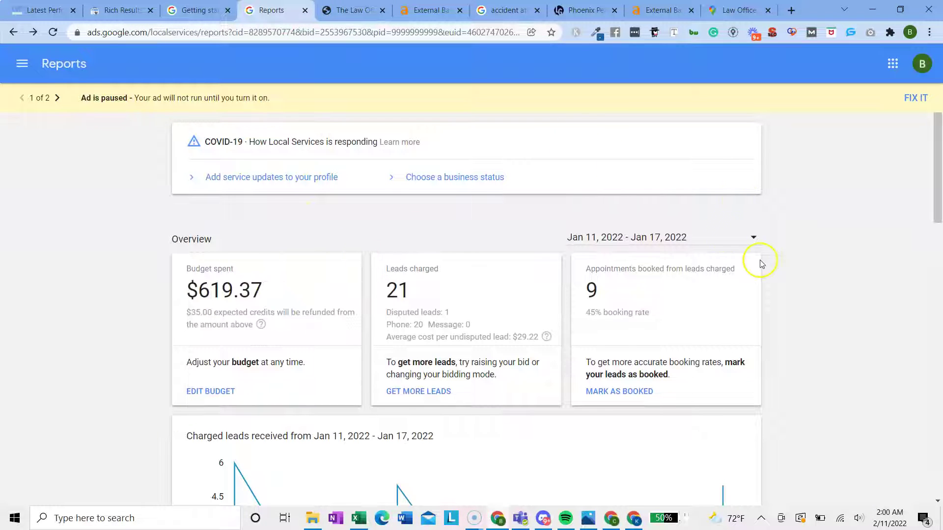
Highlight the $29.22 average cost per undisputed lead and scroll through the leads table.
click(822, 341)
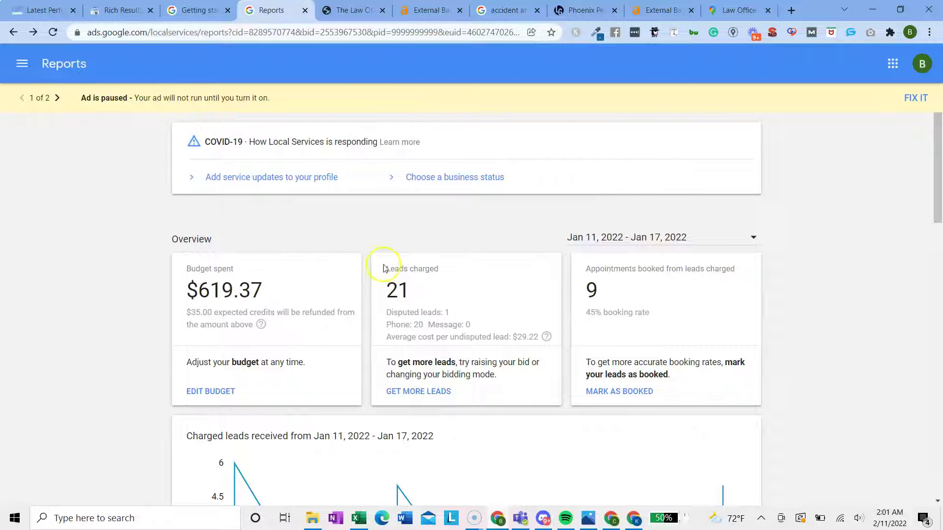
click(23, 64)
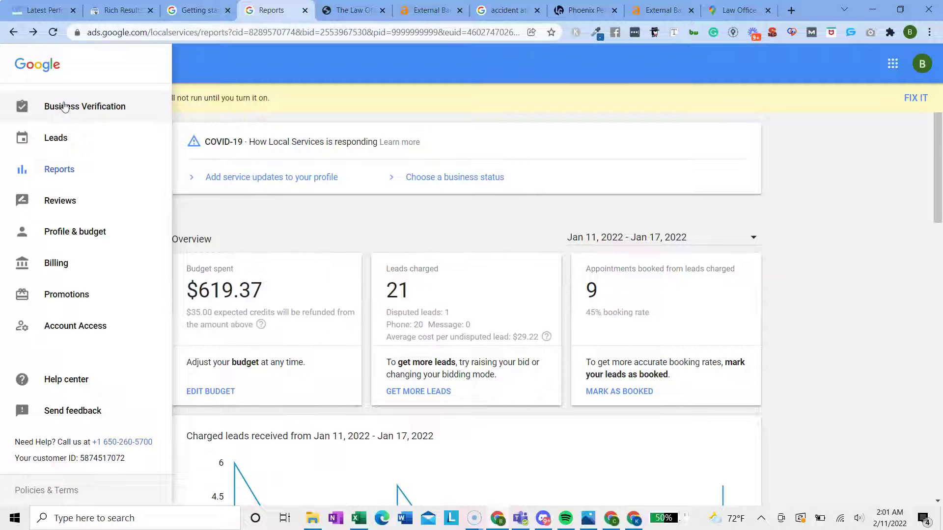
click(508, 335)
drag(509, 336, 538, 344)
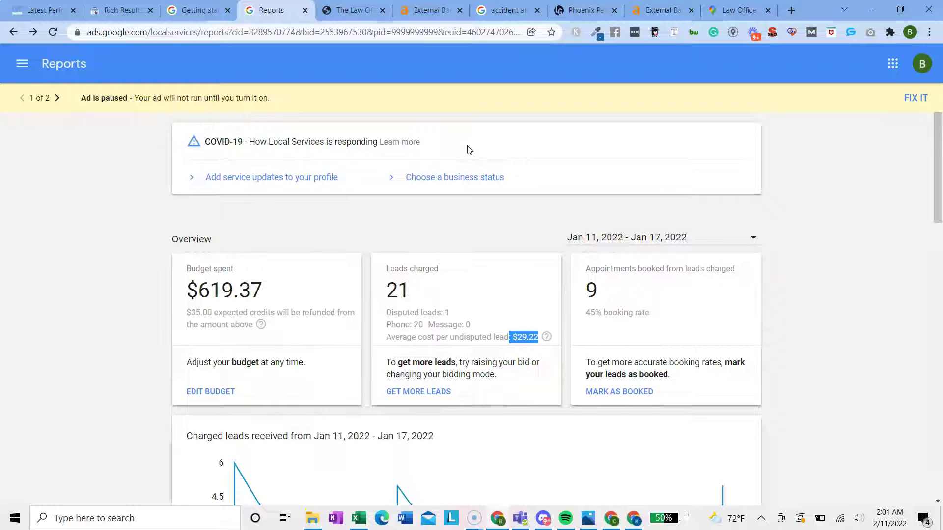
scroll(548, 233, down, 2)
scroll(550, 235, up, 1)
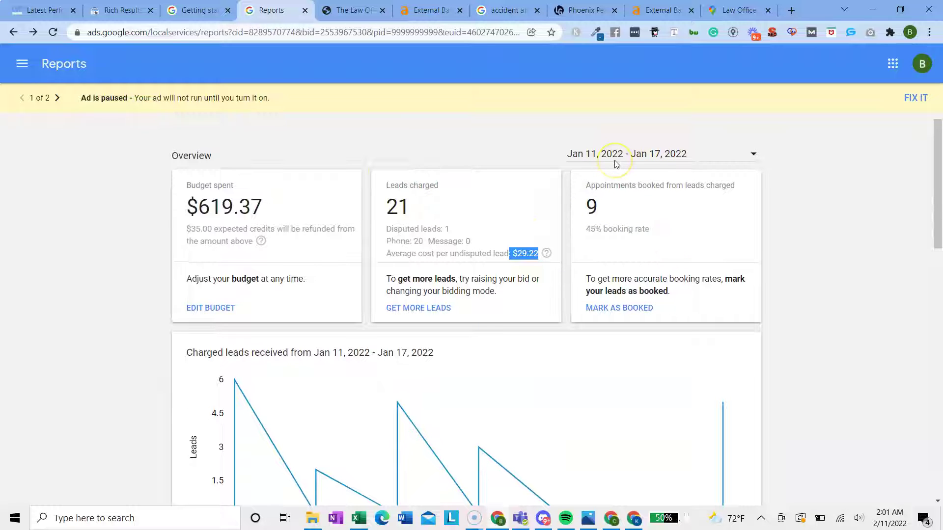
scroll(616, 164, down, 2)
scroll(344, 196, up, 1)
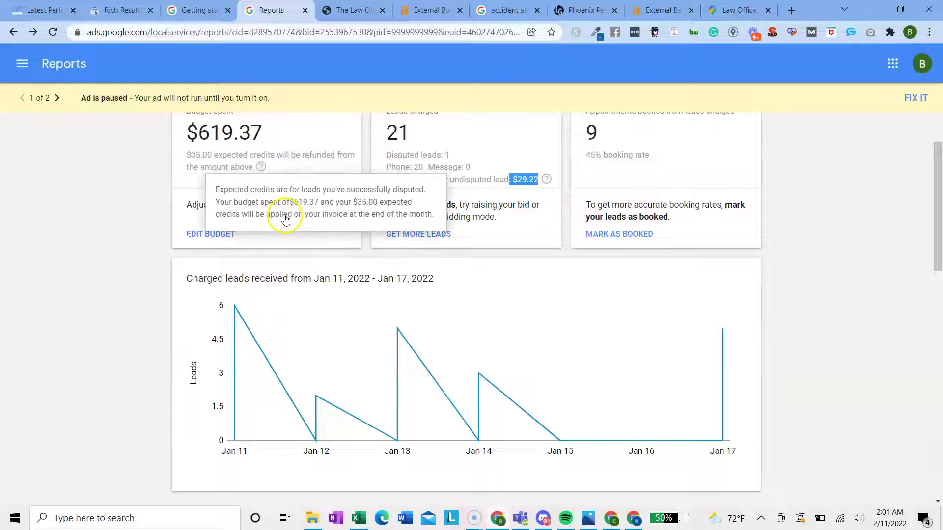
scroll(100, 224, up, 3)
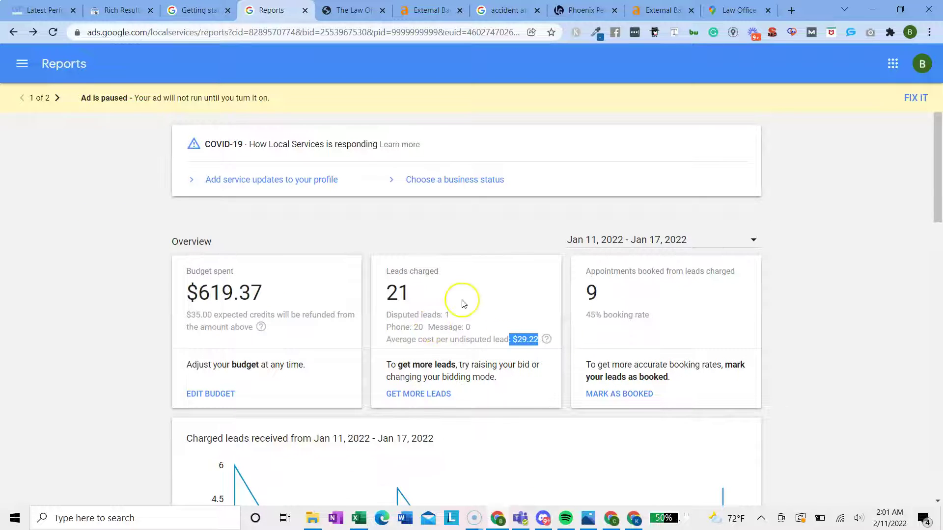
scroll(462, 304, down, 15)
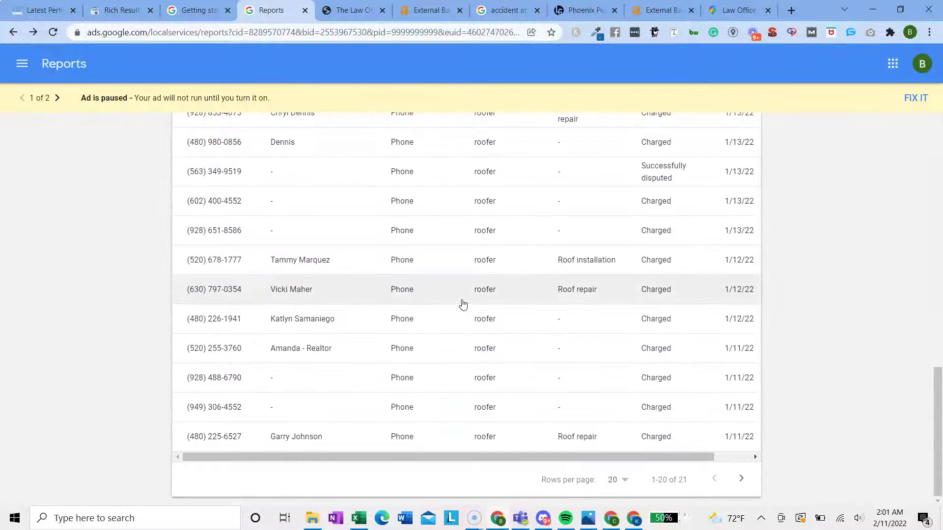
scroll(463, 305, up, 15)
Select the client law firm site's web address.
click(506, 10)
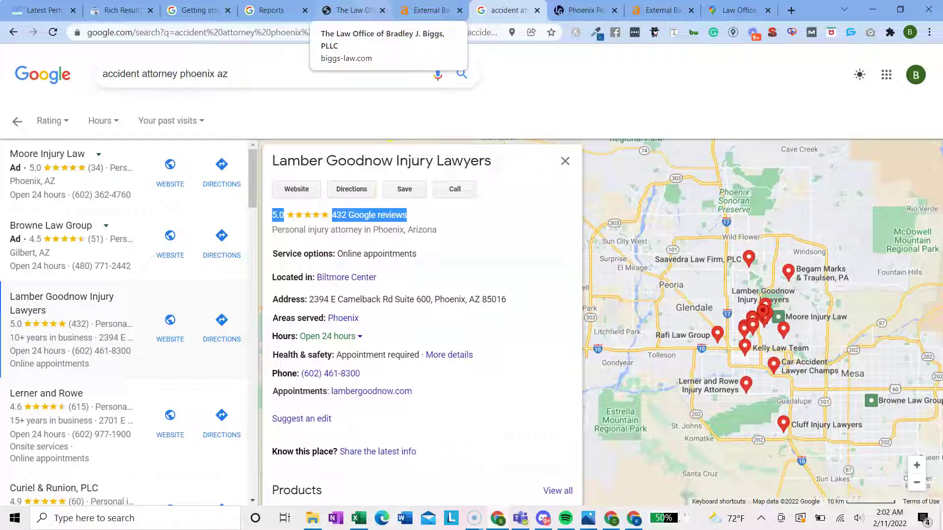
click(354, 10)
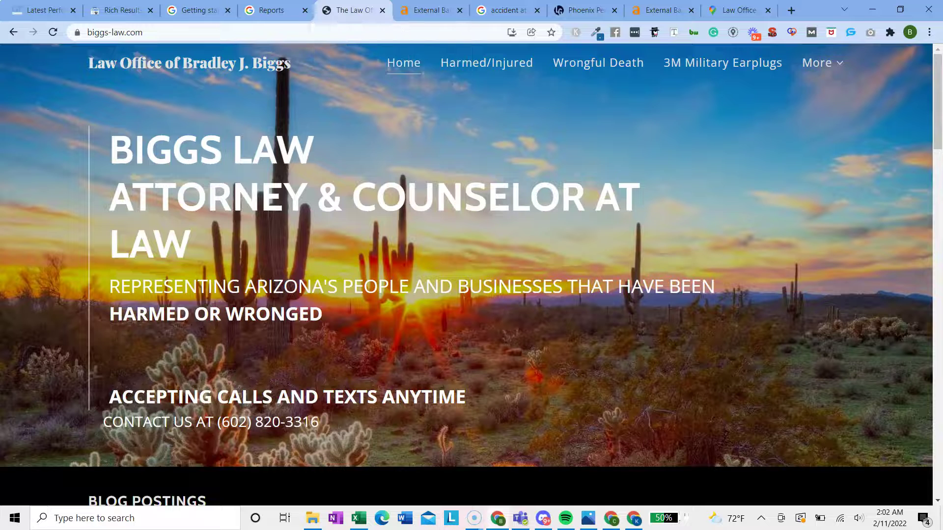
click(254, 32)
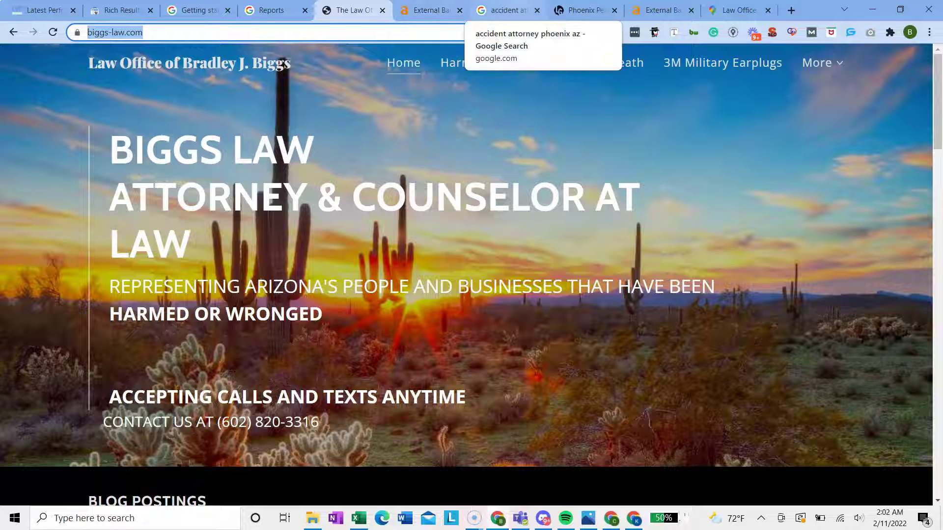
Revisit the competitor's Phoenix page, its backlinks, Local Services help and Rich Results Test.
click(503, 10)
click(584, 9)
click(660, 10)
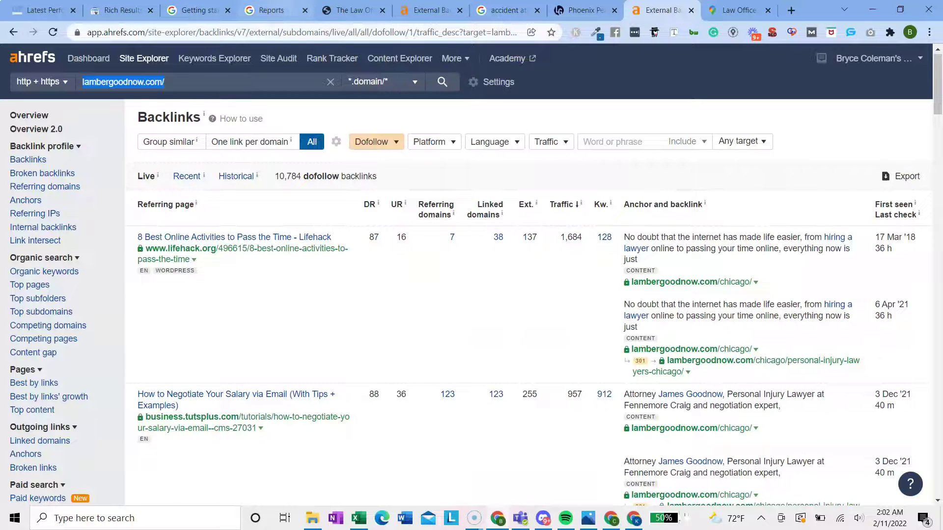
click(197, 10)
click(123, 10)
scroll(402, 367, down, 1)
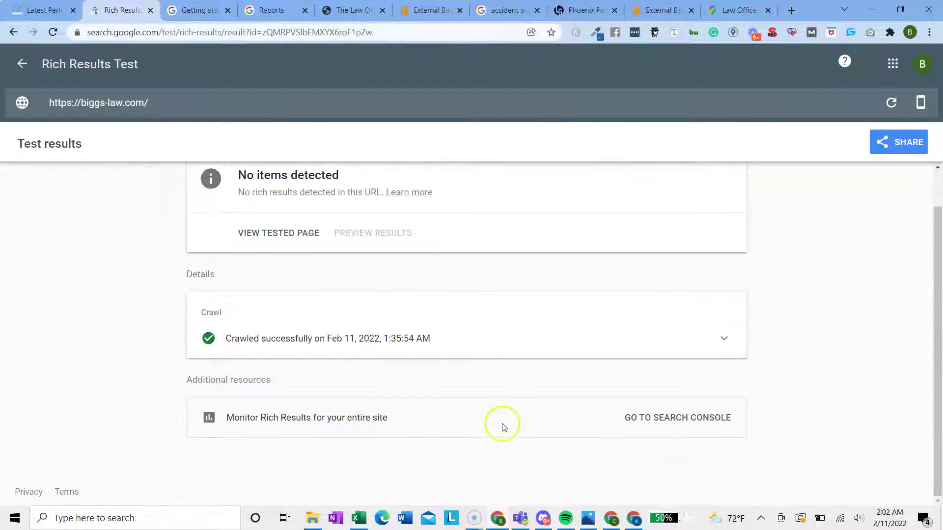
Open Business Verification from the Local Services Ads reports menu.
click(265, 10)
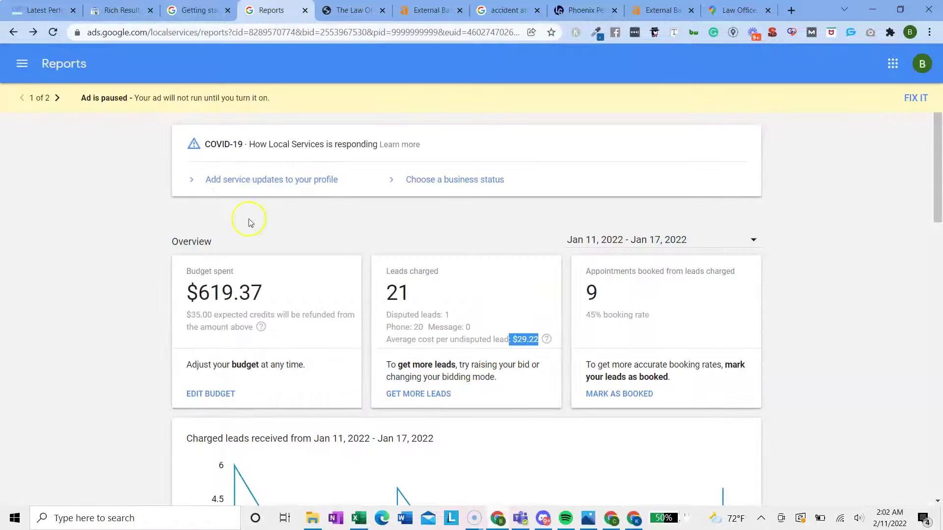
click(20, 61)
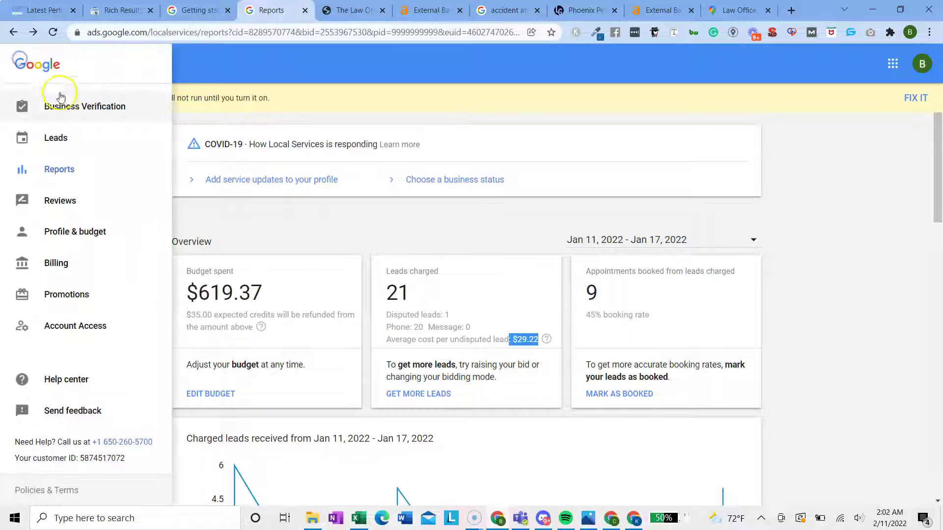
click(62, 104)
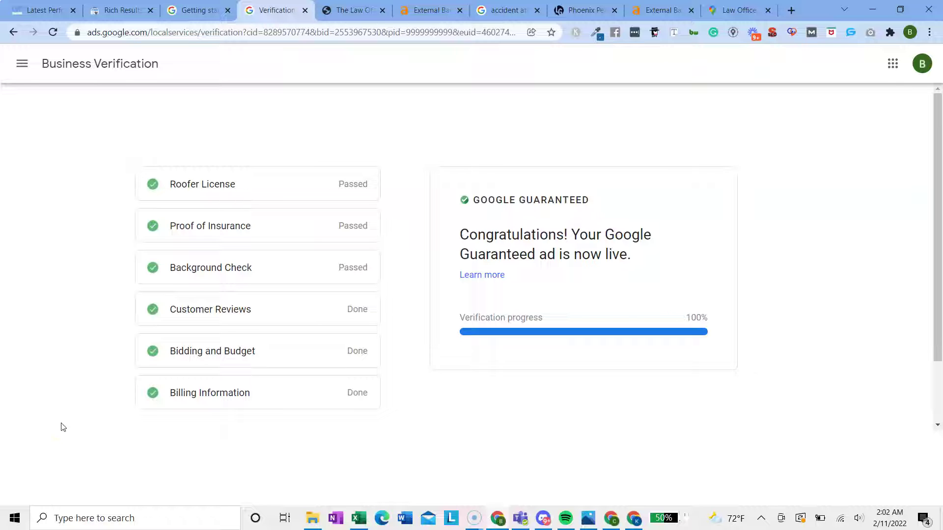
Load magnetmarketingseo.com in the law office's tab and scroll through the home page.
click(736, 11)
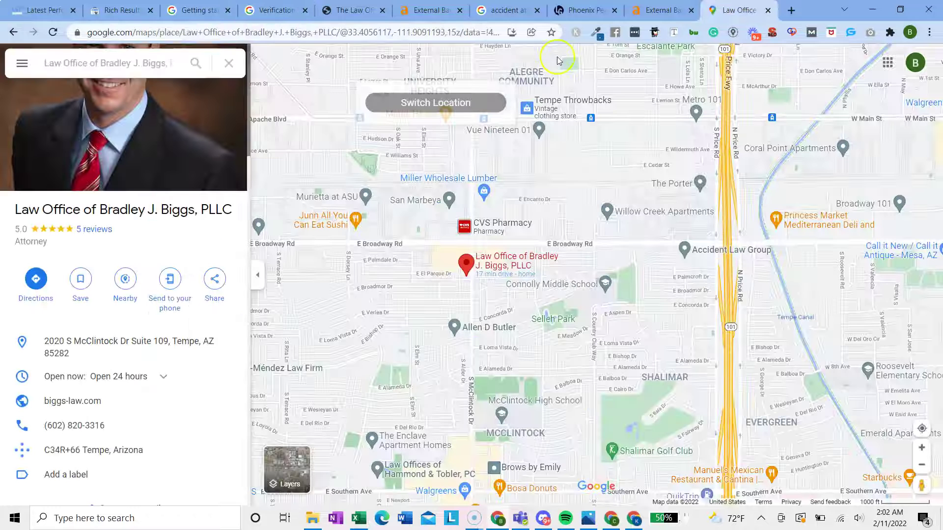
click(450, 33)
text(magnetmarketingseo.com)
key(Return)
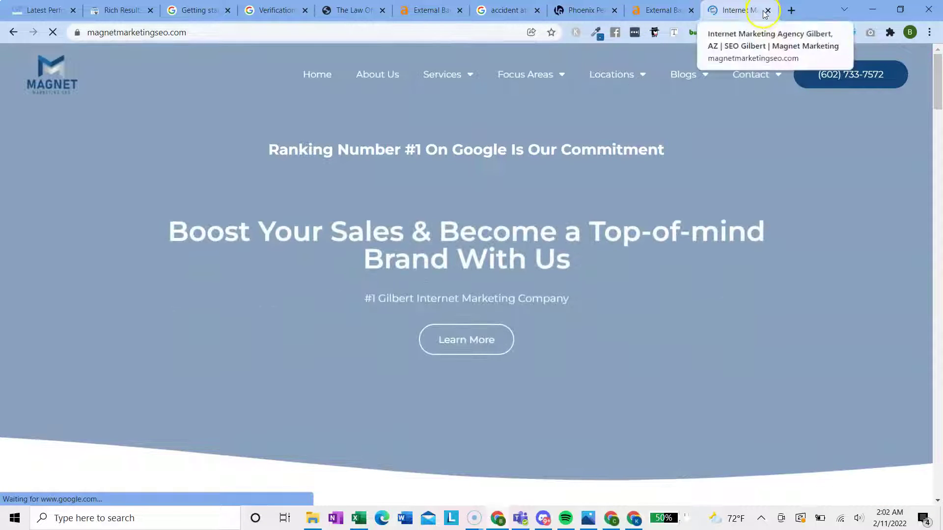
scroll(621, 244, down, 10)
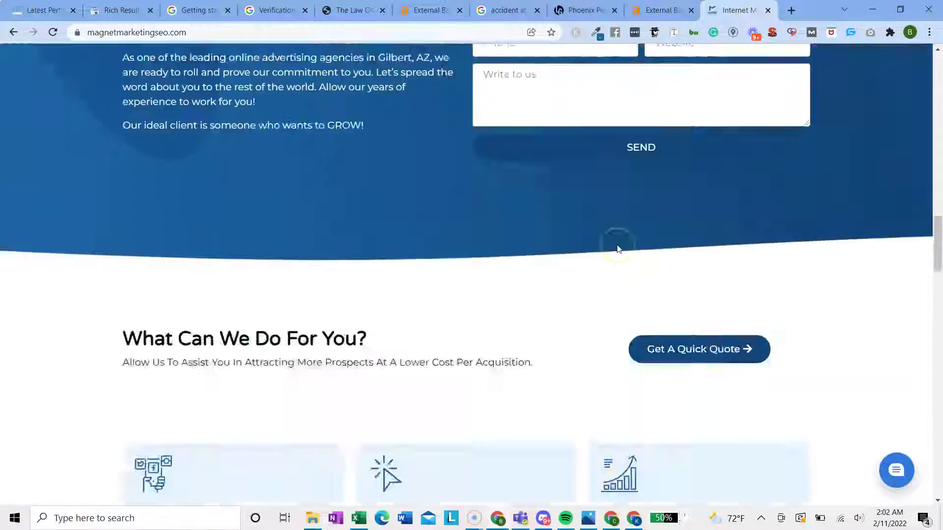
scroll(617, 248, down, 15)
scroll(617, 245, up, 20)
scroll(617, 245, up, 10)
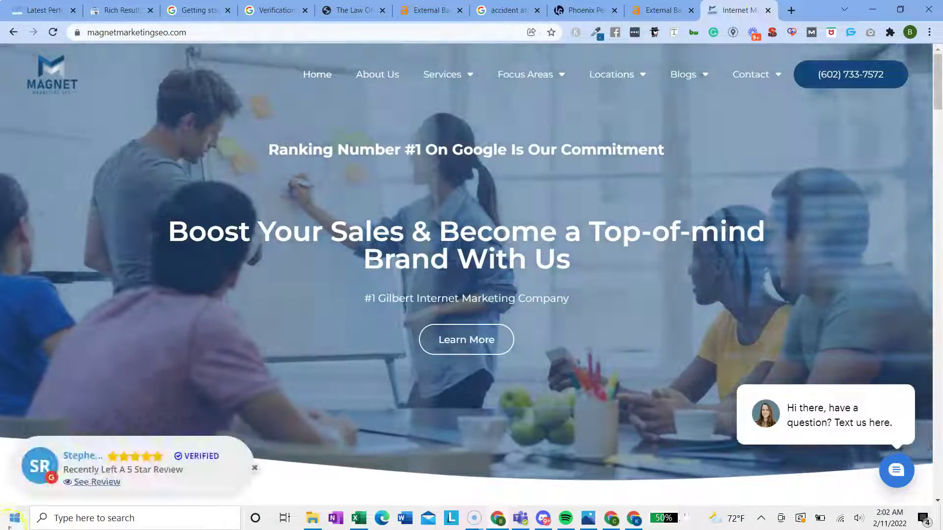